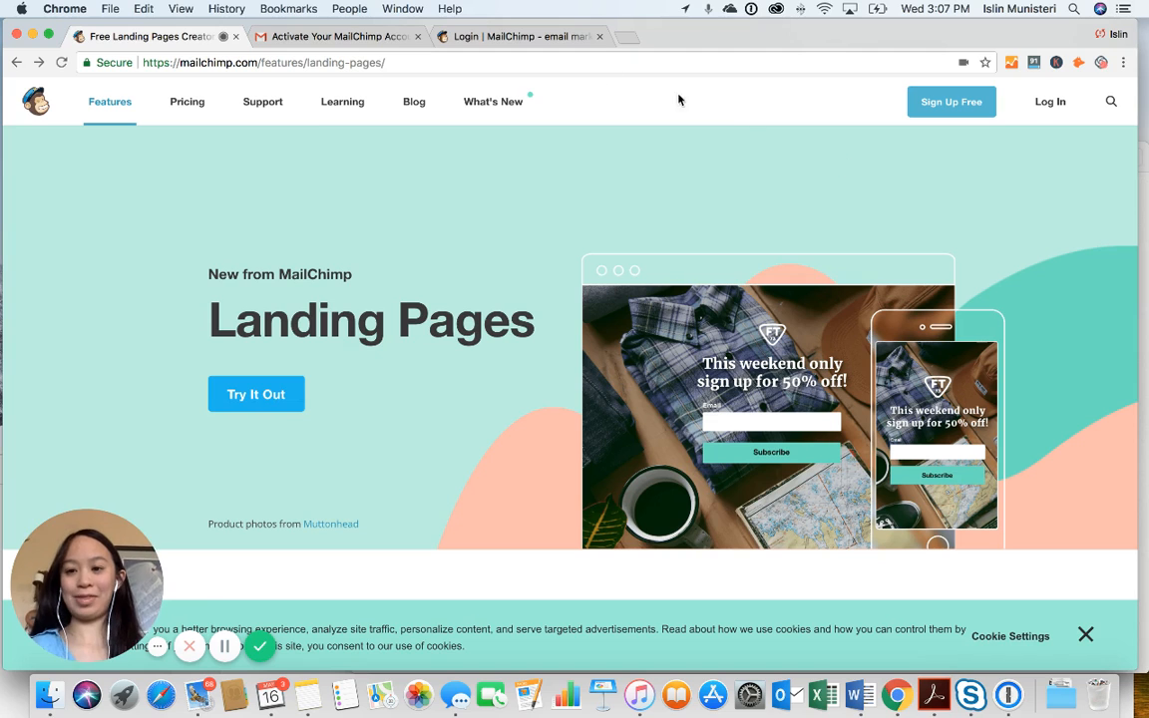
Load the MailChimp website and fill in the free signup form's username and password
click(605, 64)
text(mail)
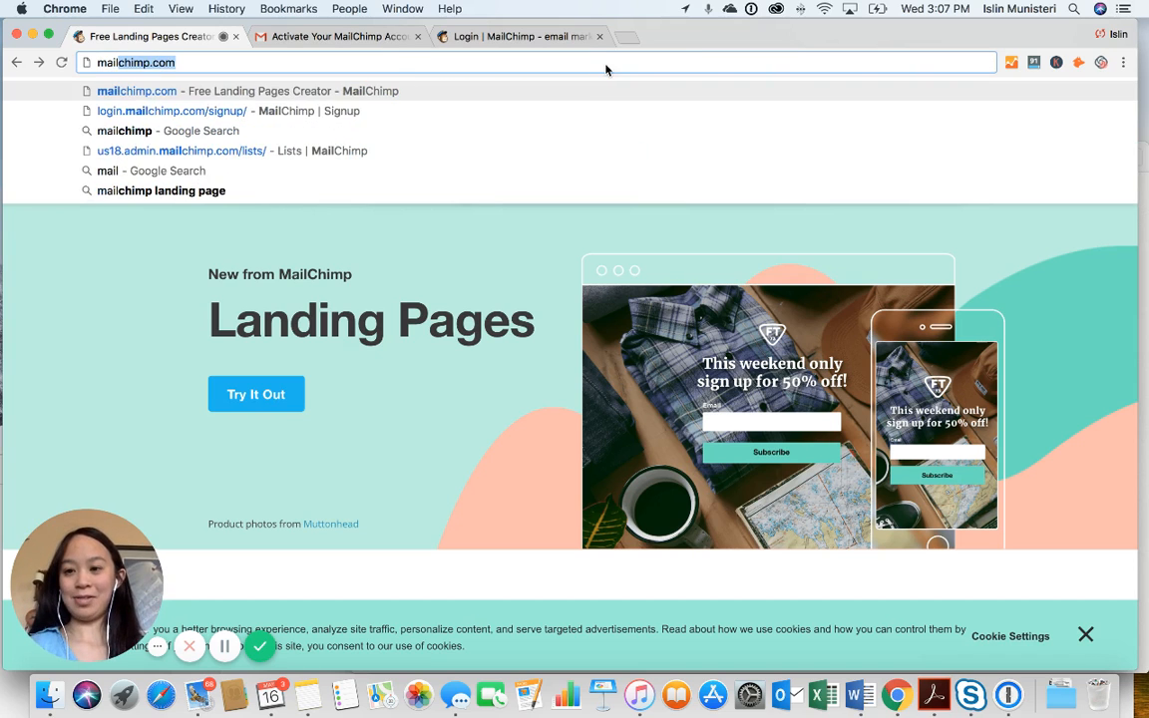
key(Return)
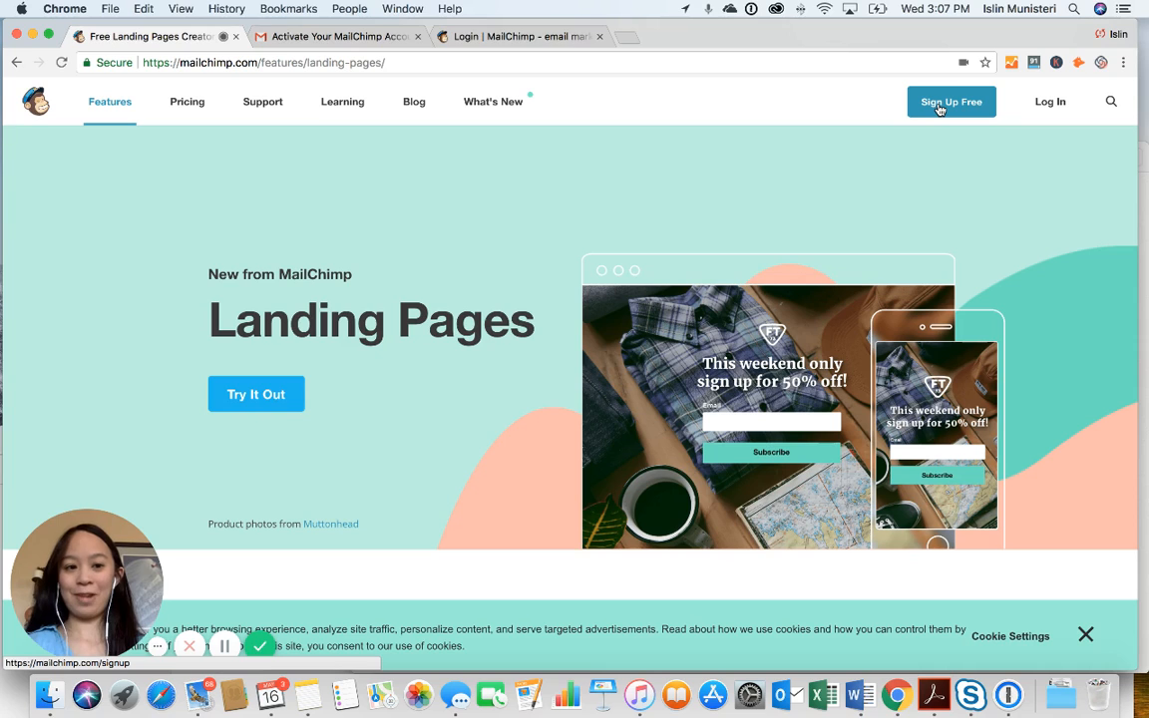
click(939, 109)
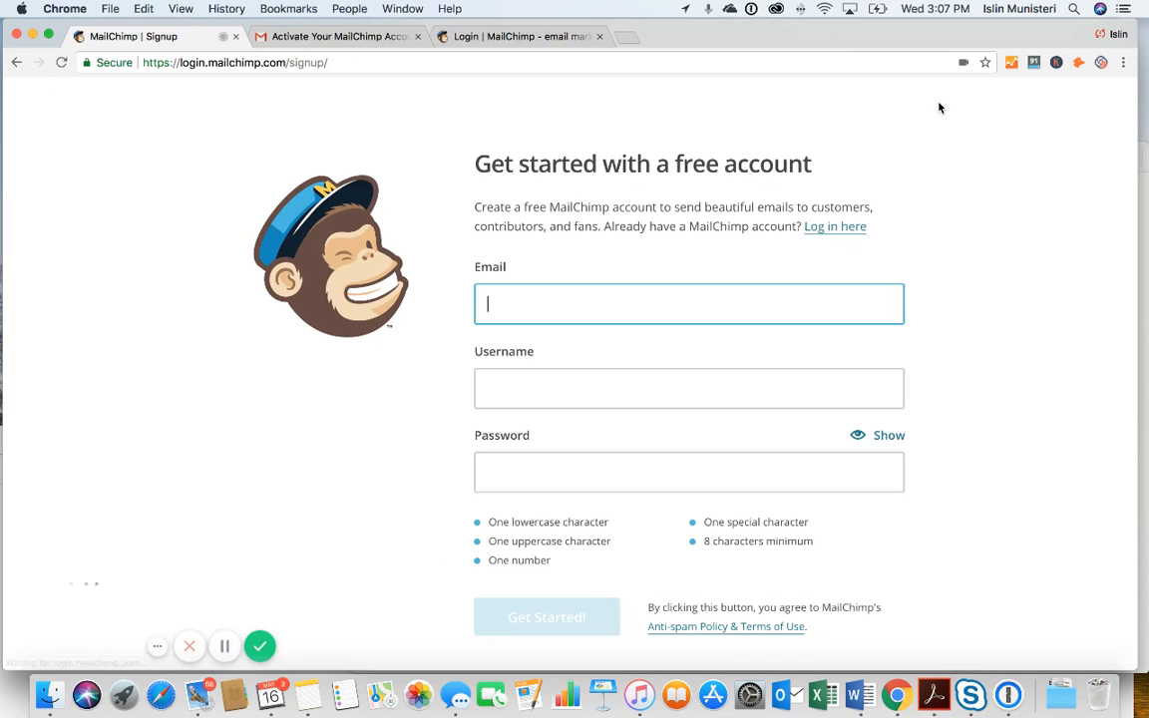
click(697, 397)
click(688, 490)
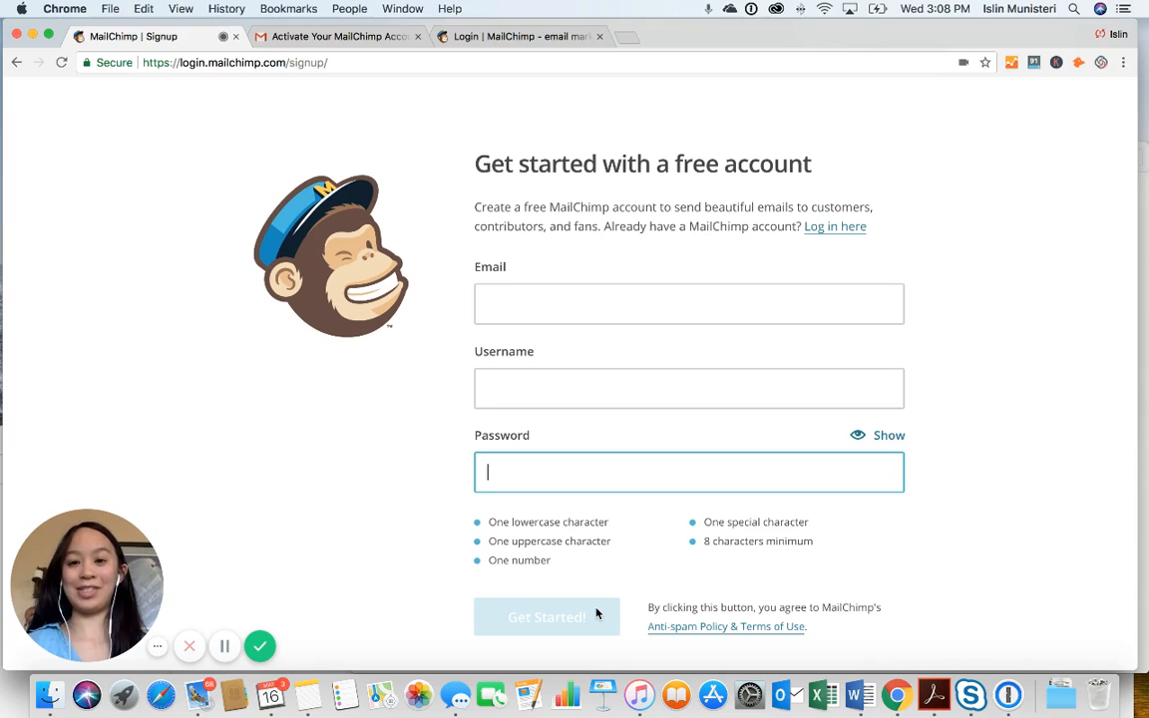
Check the activation email in Gmail, then log in to MailChimp after passing reCAPTCHA
click(389, 36)
scroll(450, 310, down, 2)
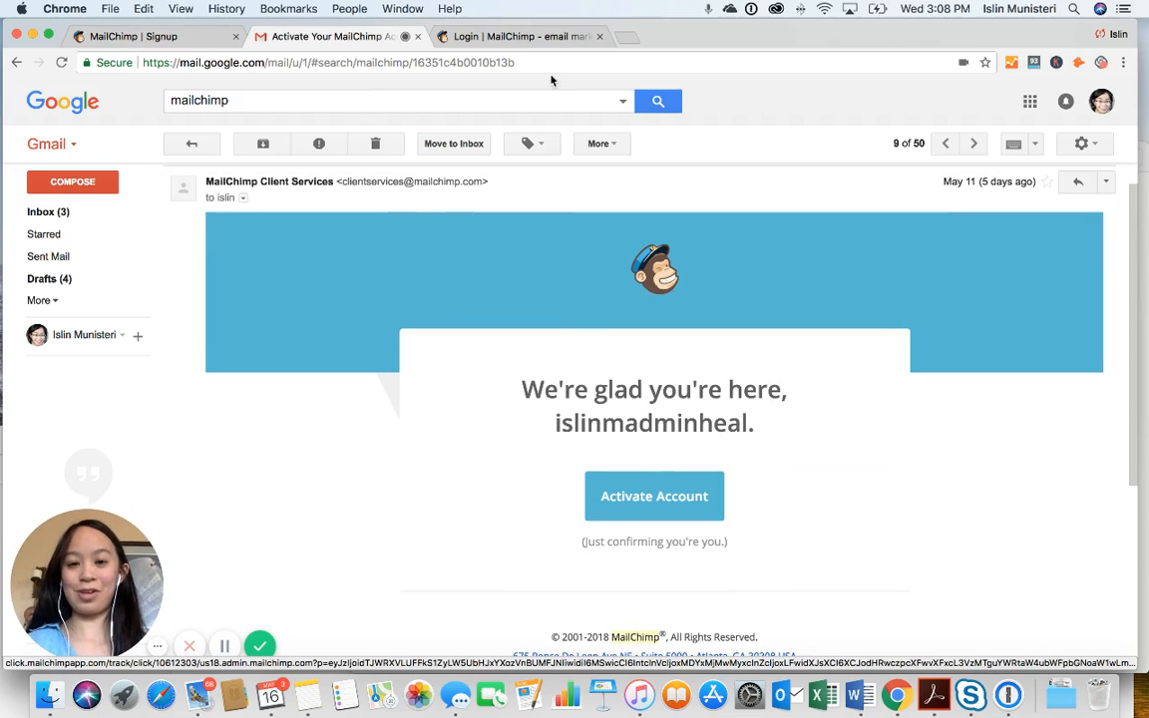
click(543, 43)
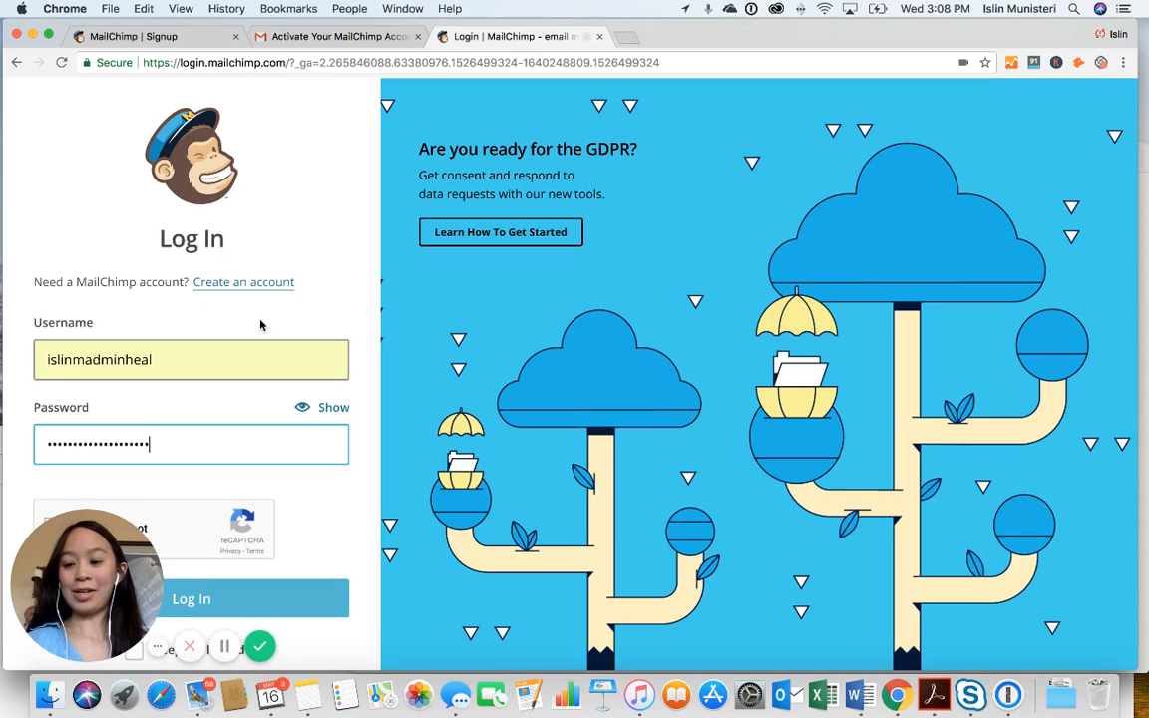
drag(84, 555, 352, 545)
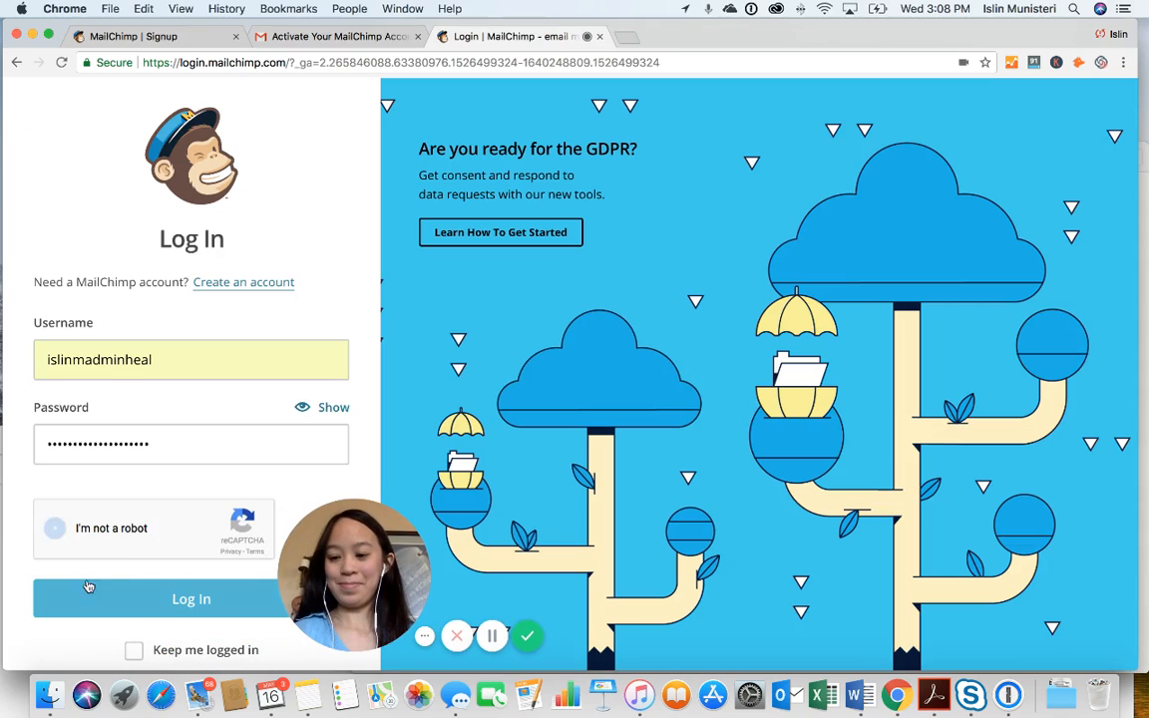
click(55, 528)
click(95, 602)
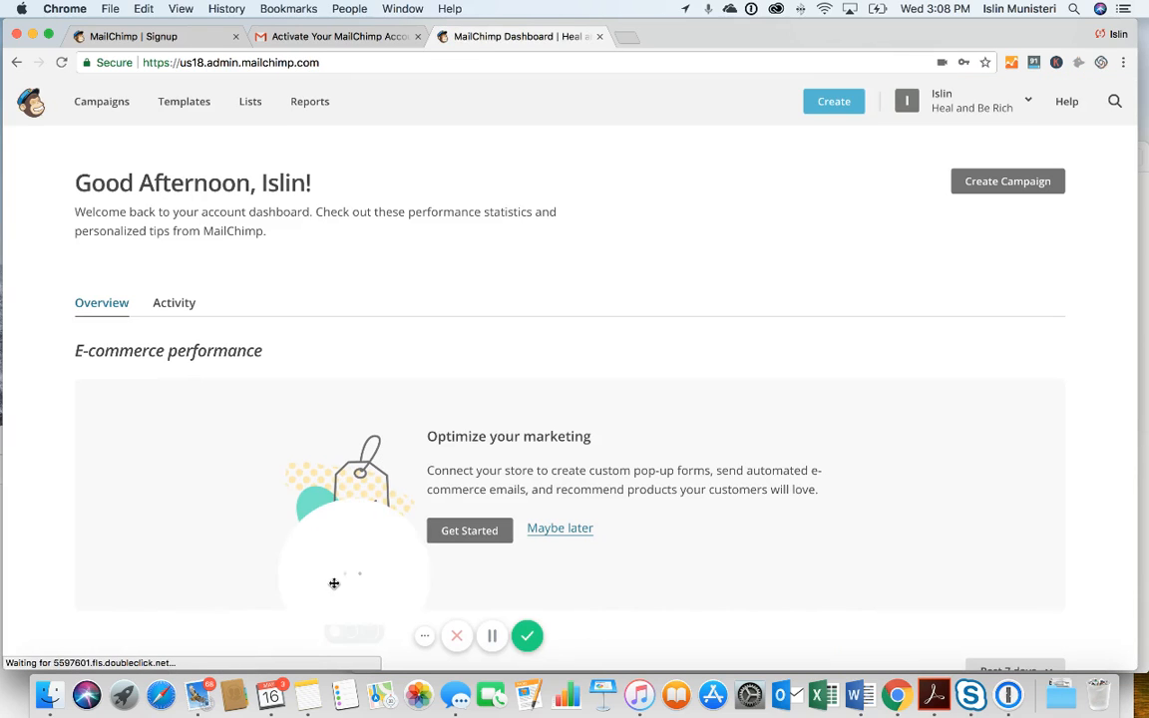
Go to the Lists page and choose Create List
drag(334, 584, 51, 598)
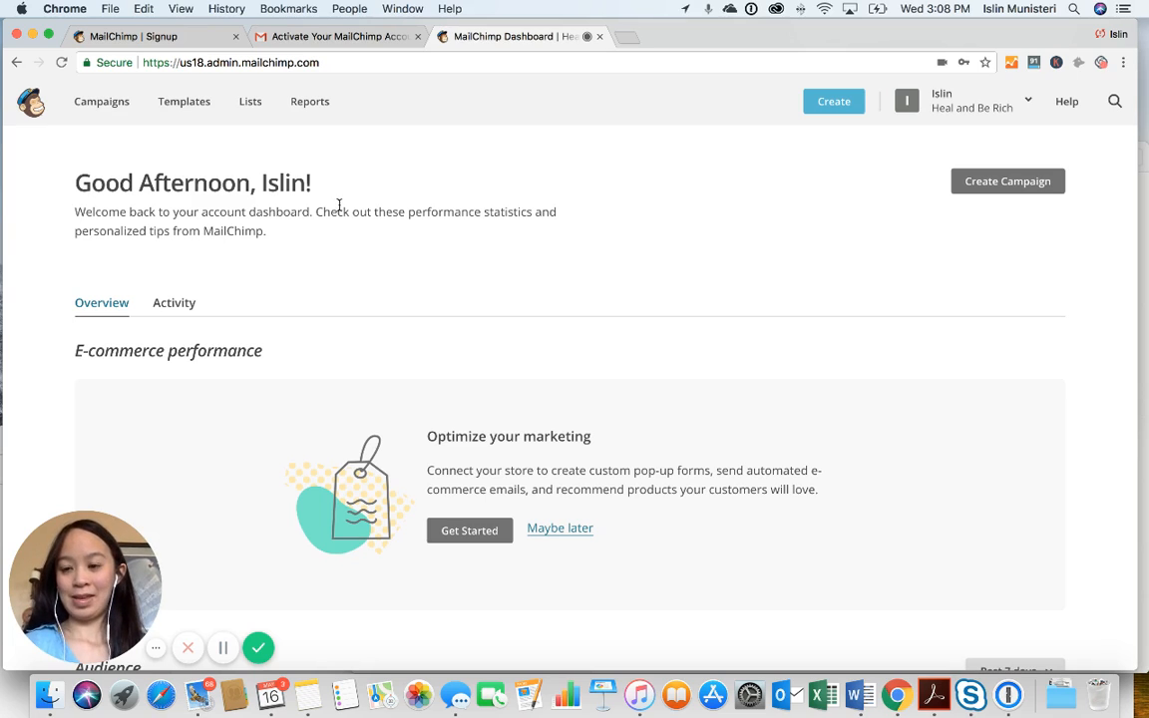
click(261, 117)
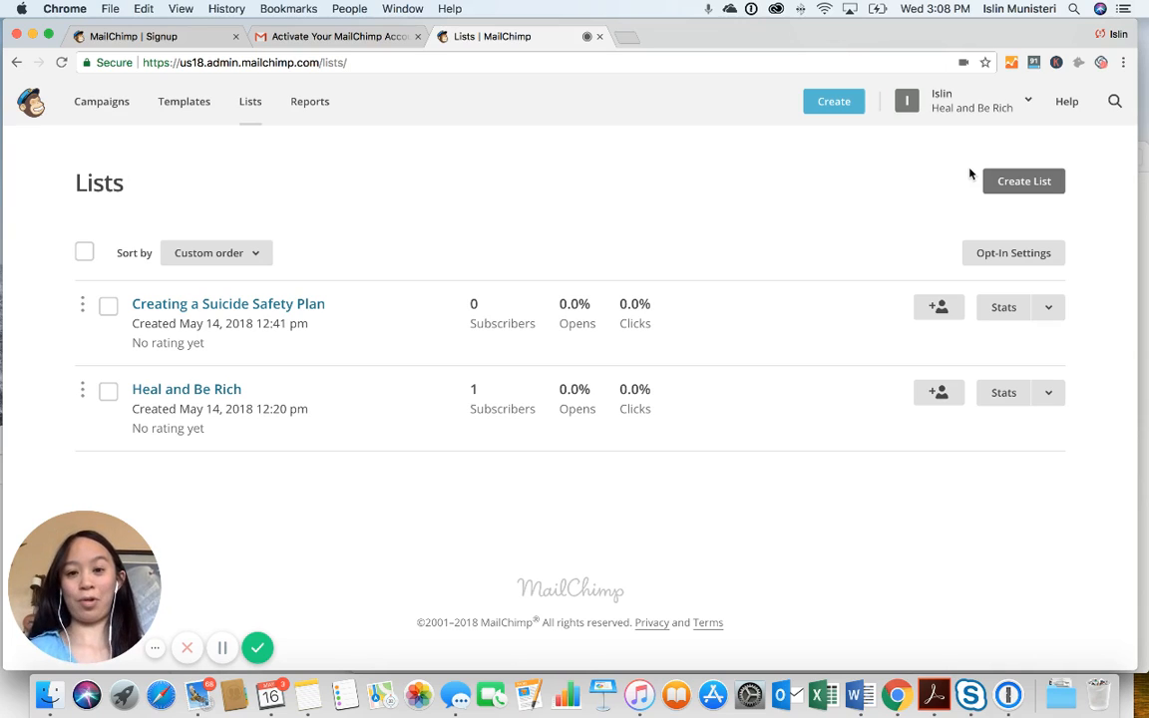
click(1022, 183)
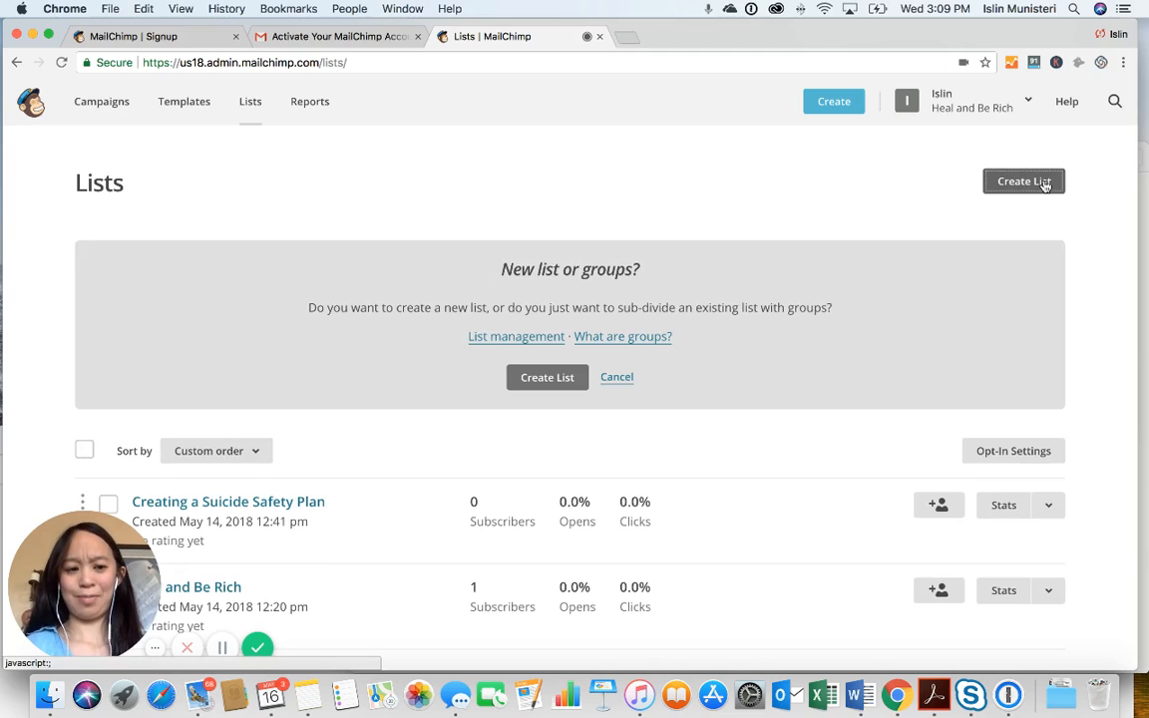
Choose a brand-new list rather than groups, and name it Mania
click(556, 380)
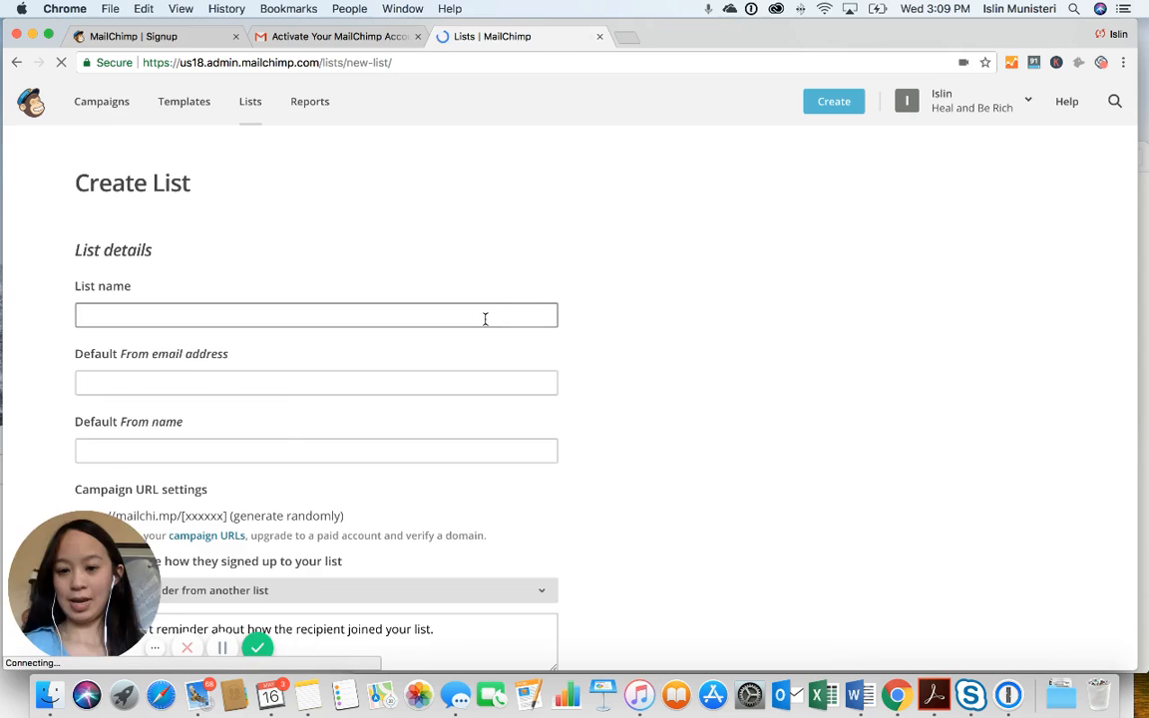
click(480, 316)
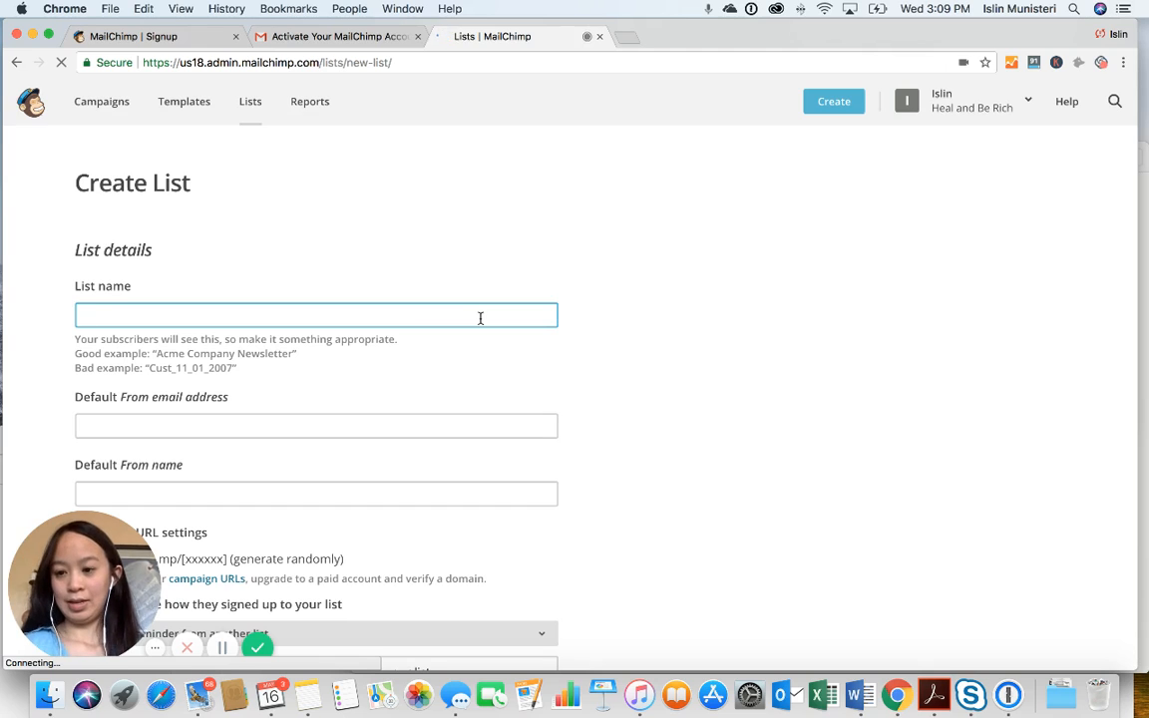
text(Mania)
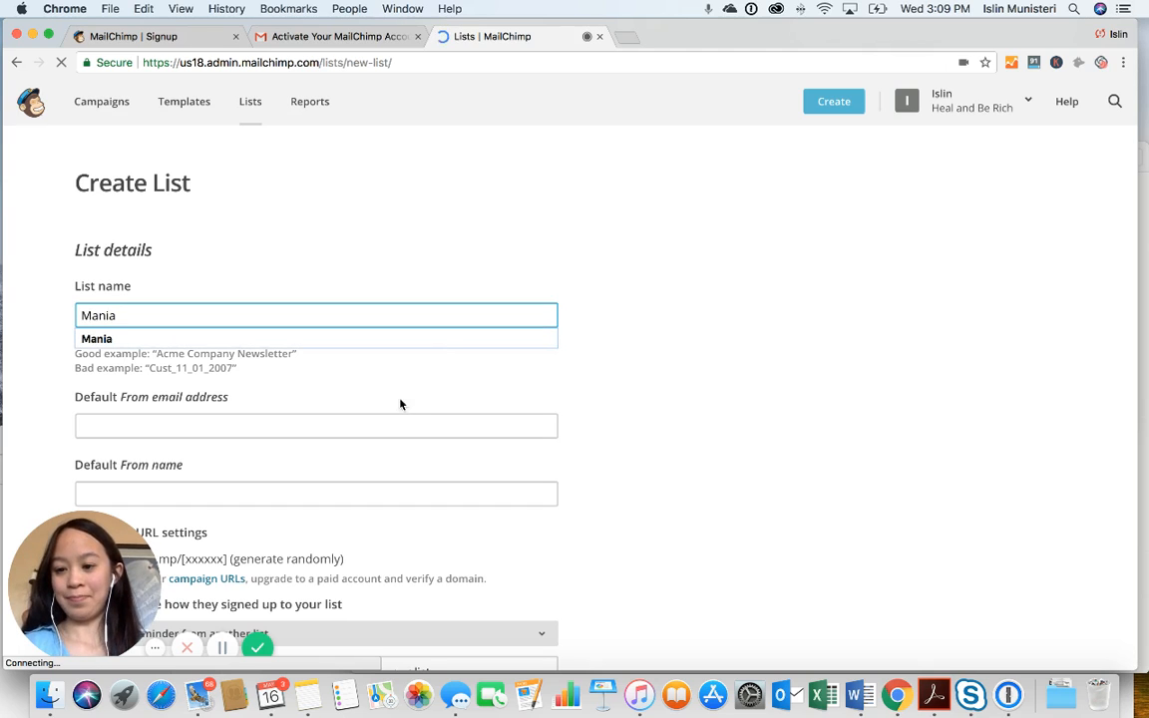
click(397, 413)
scroll(393, 417, down, 2)
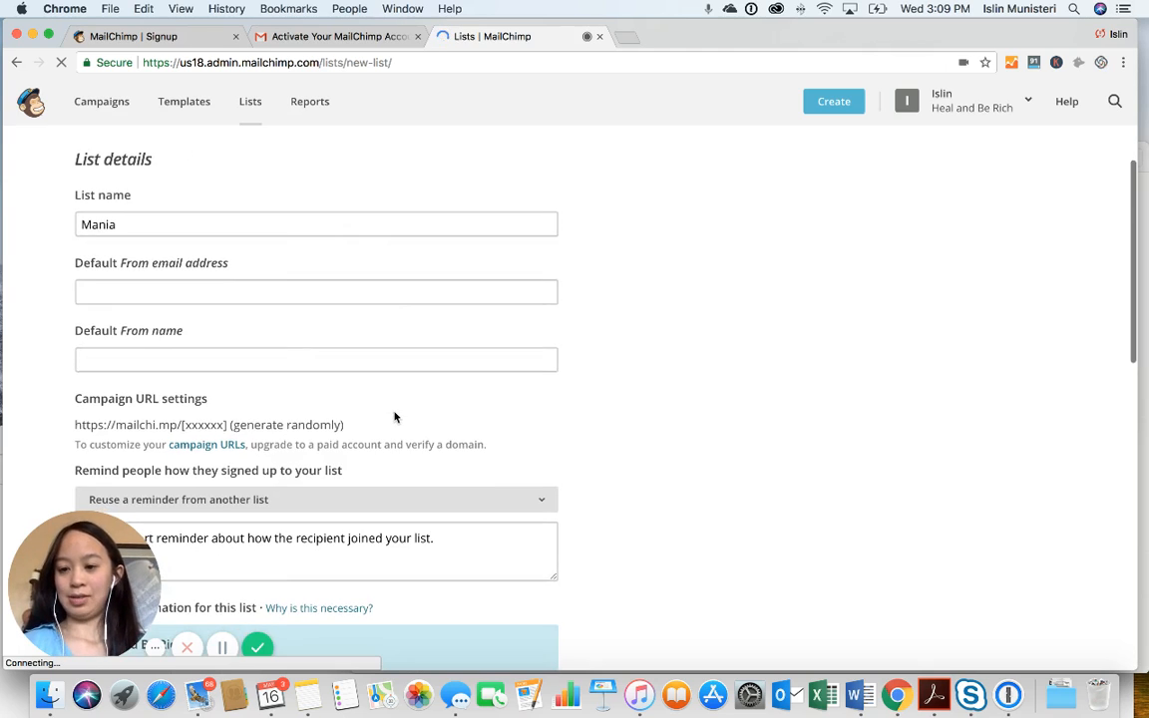
Fill in the default From e-mail address and the default From name, correcting a typo
click(398, 293)
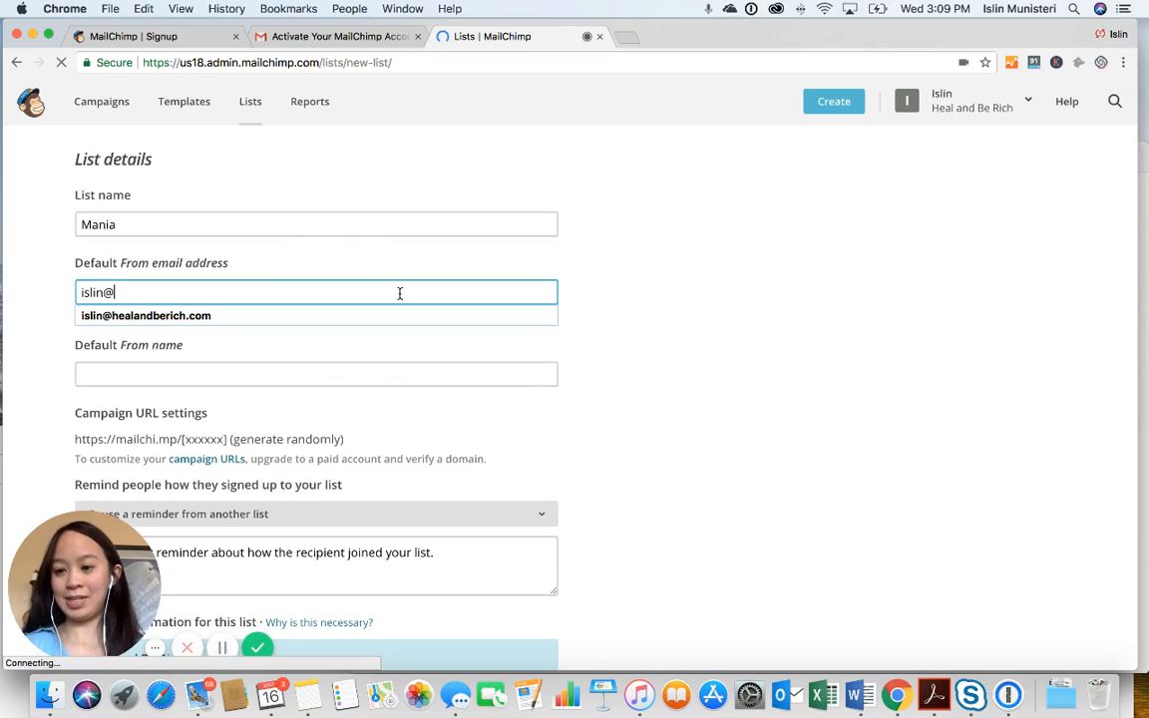
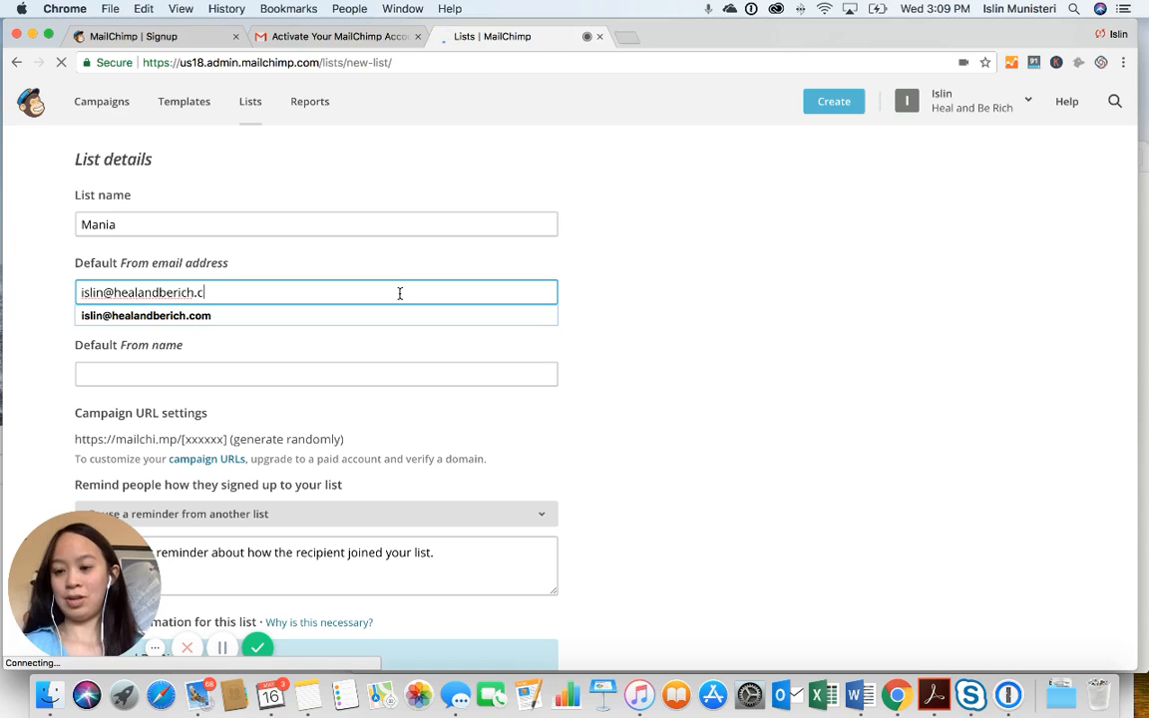
click(371, 365)
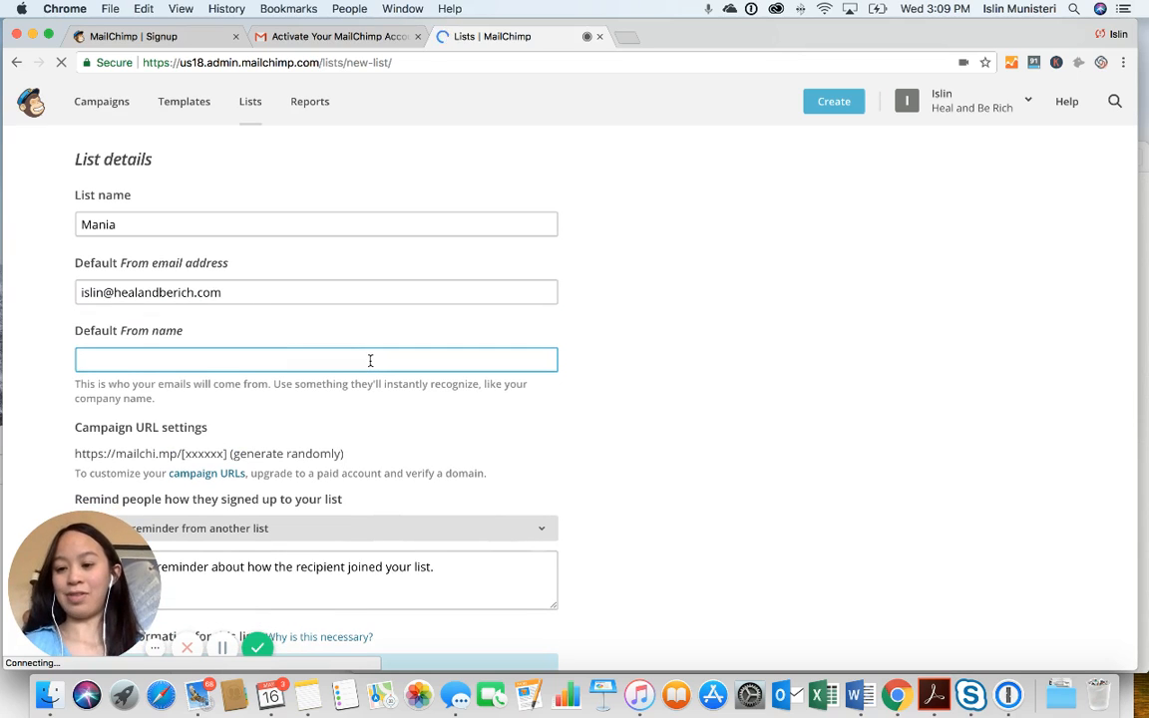
text(Islin)
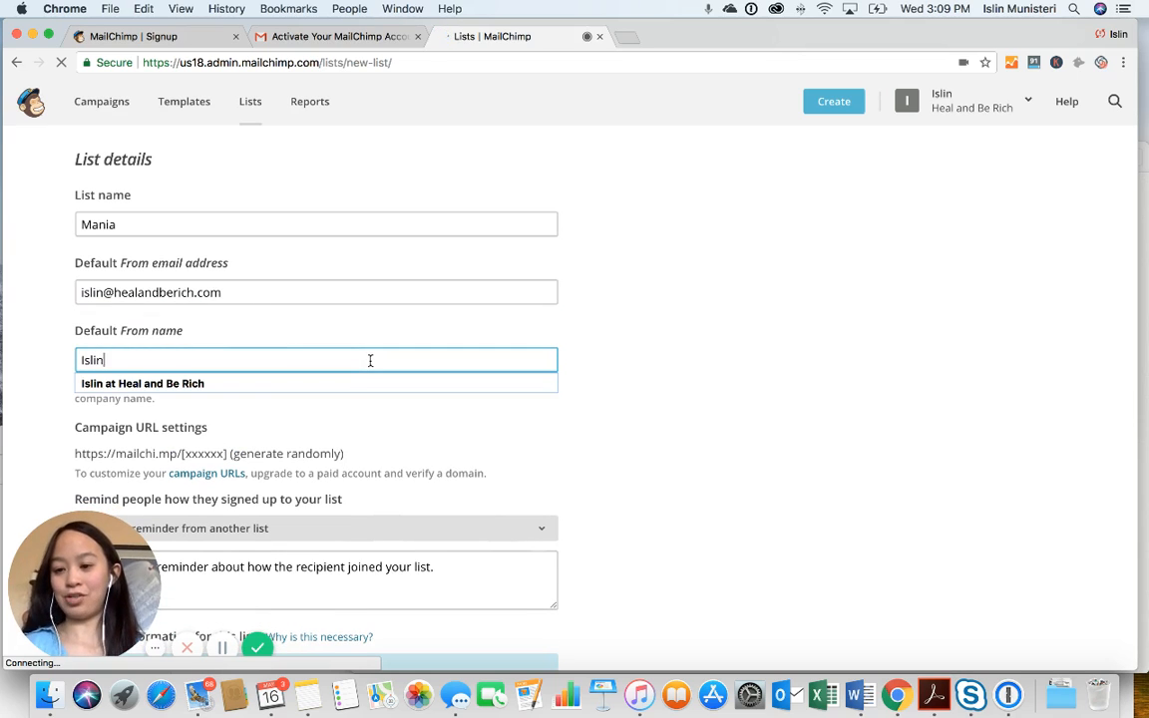
text( at Healand)
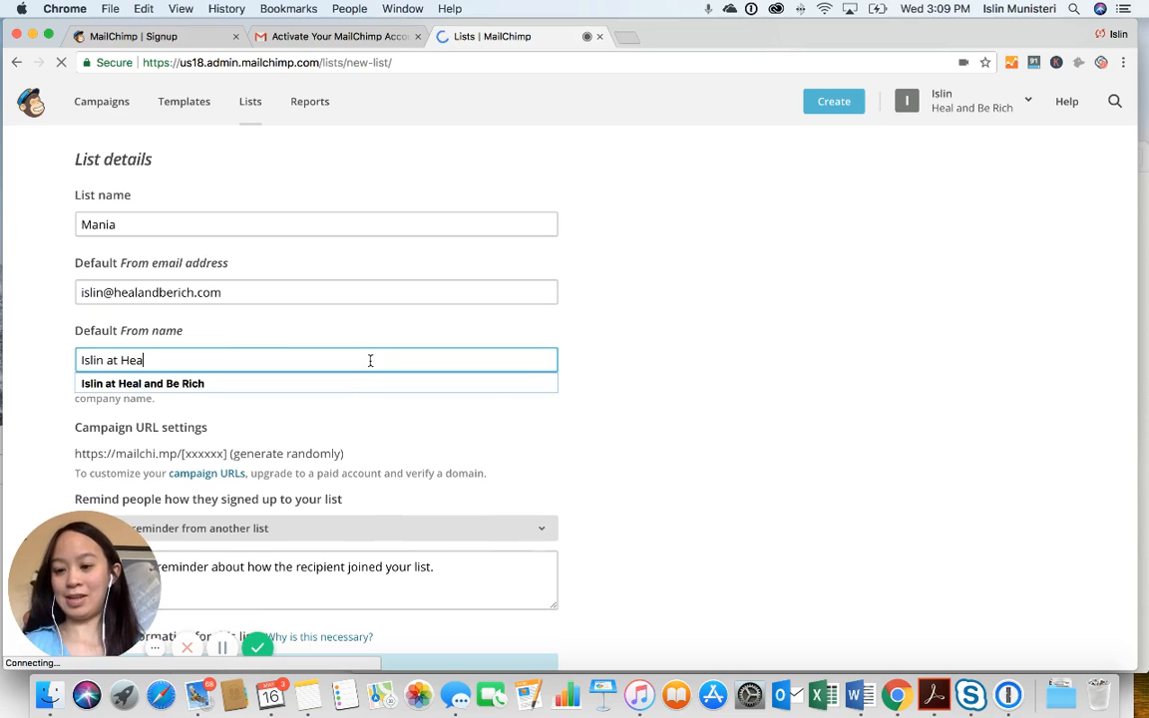
key(BackSpace)
key(BackSpace)
key(BackSpace)
text(and Be )
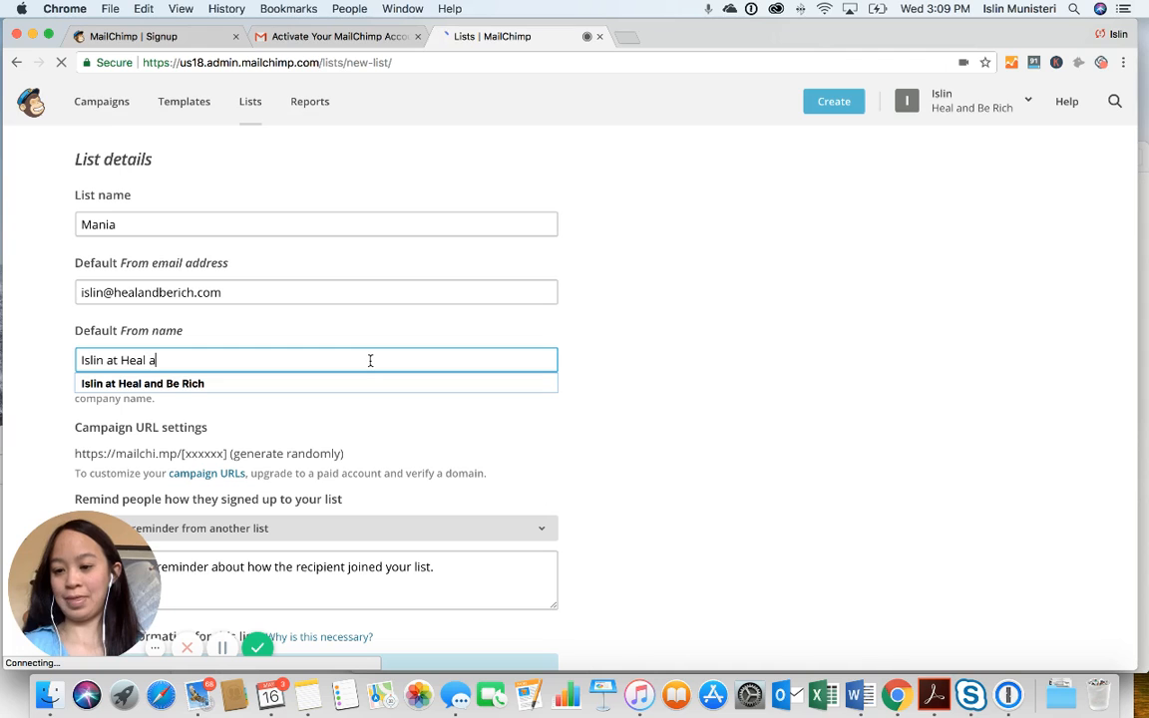
text(Rich)
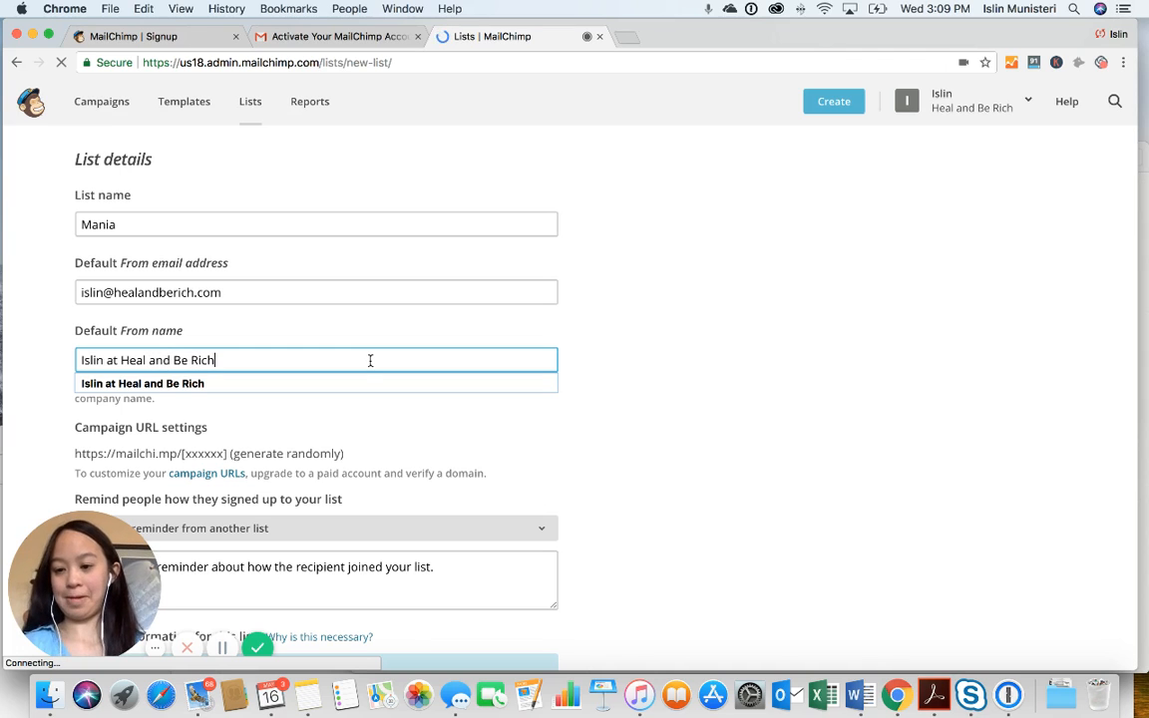
scroll(446, 410, down, 3)
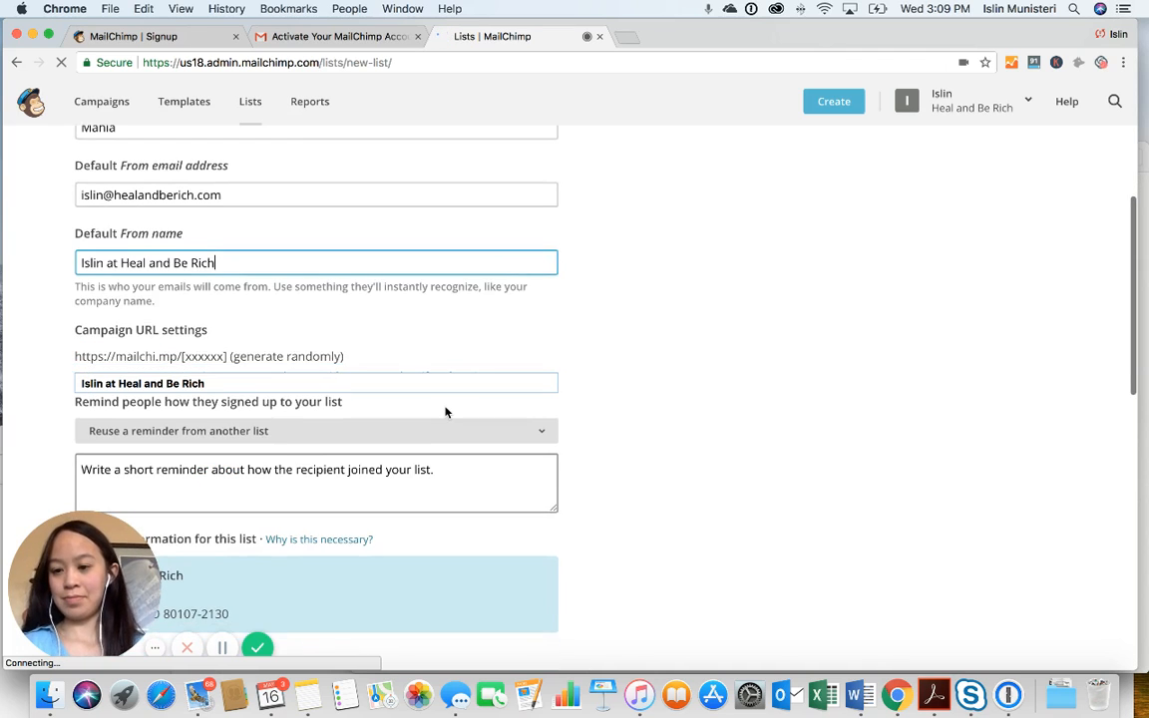
scroll(446, 412, down, 2)
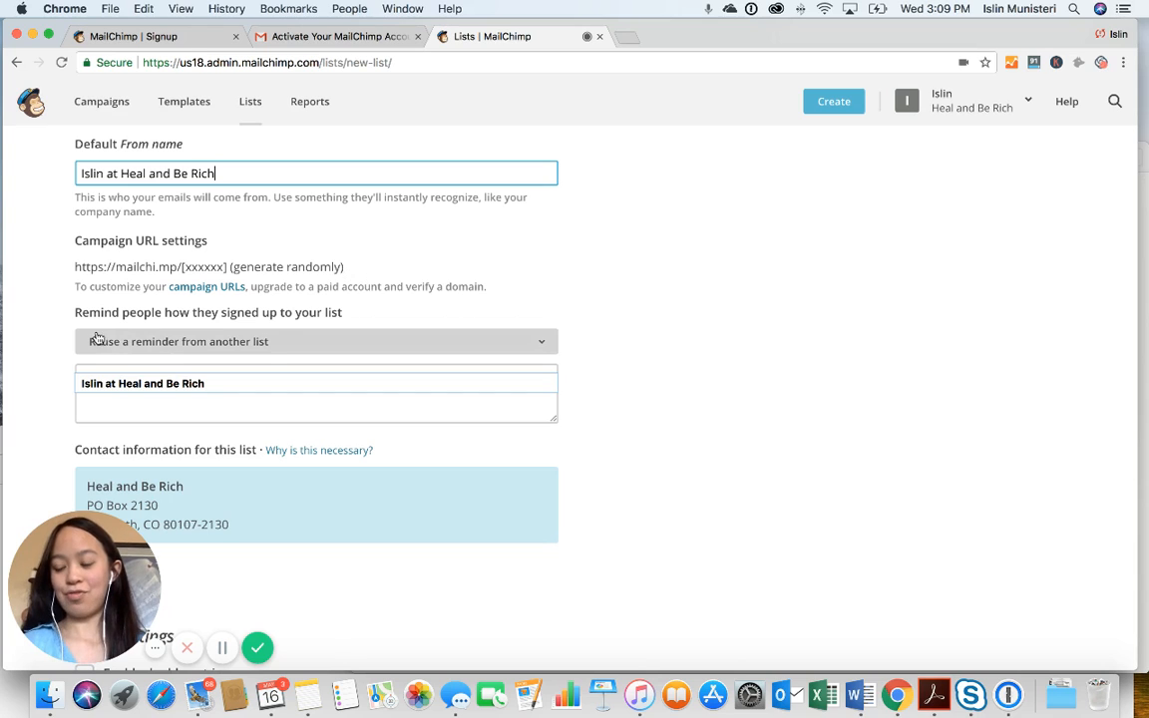
Reuse the Creating a Suicide Safety Plan permission reminder and review why contact details are required
click(301, 340)
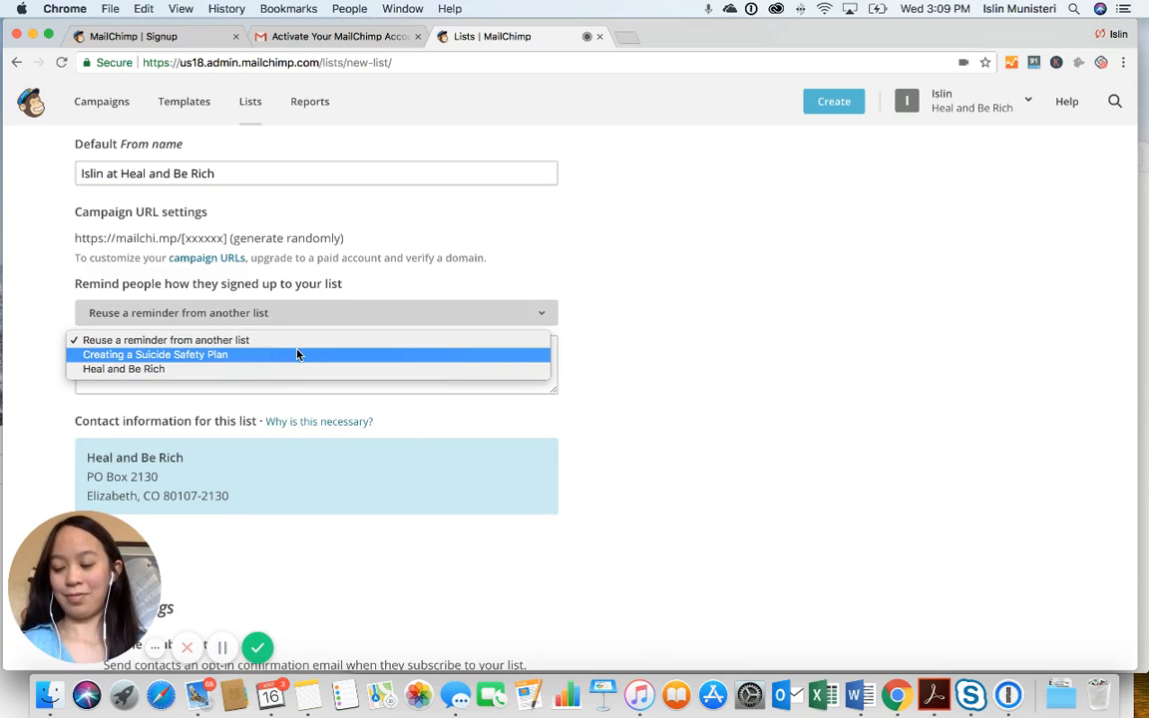
click(297, 354)
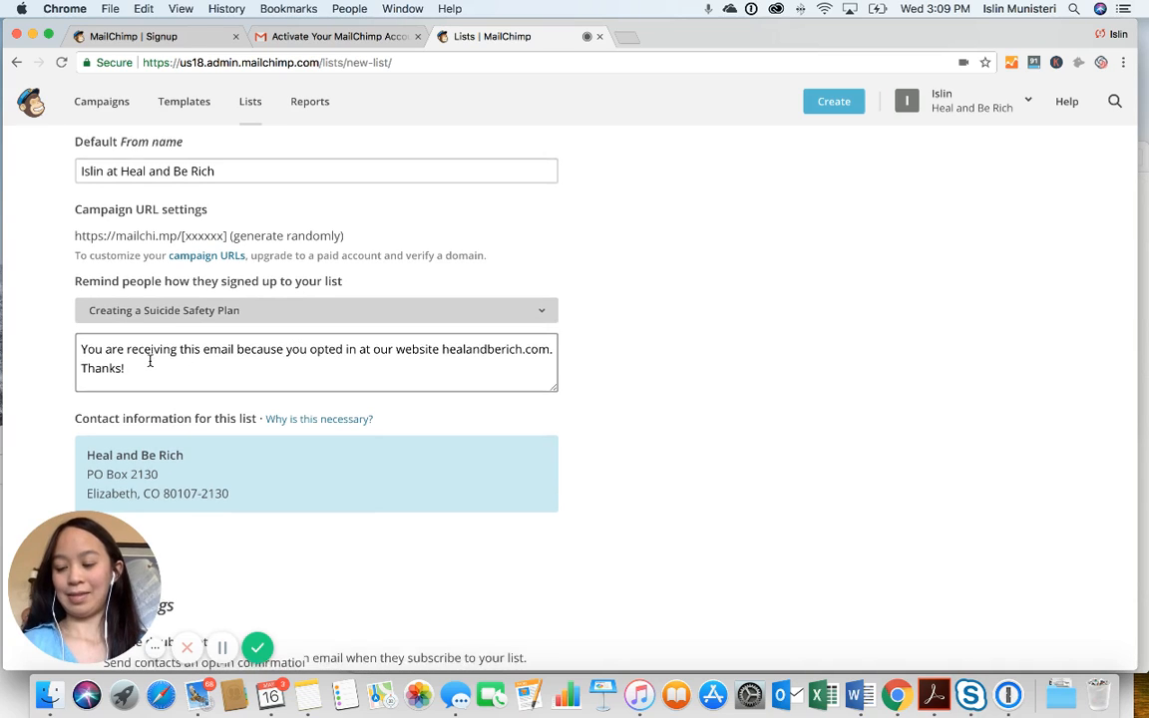
scroll(150, 362, down, 1)
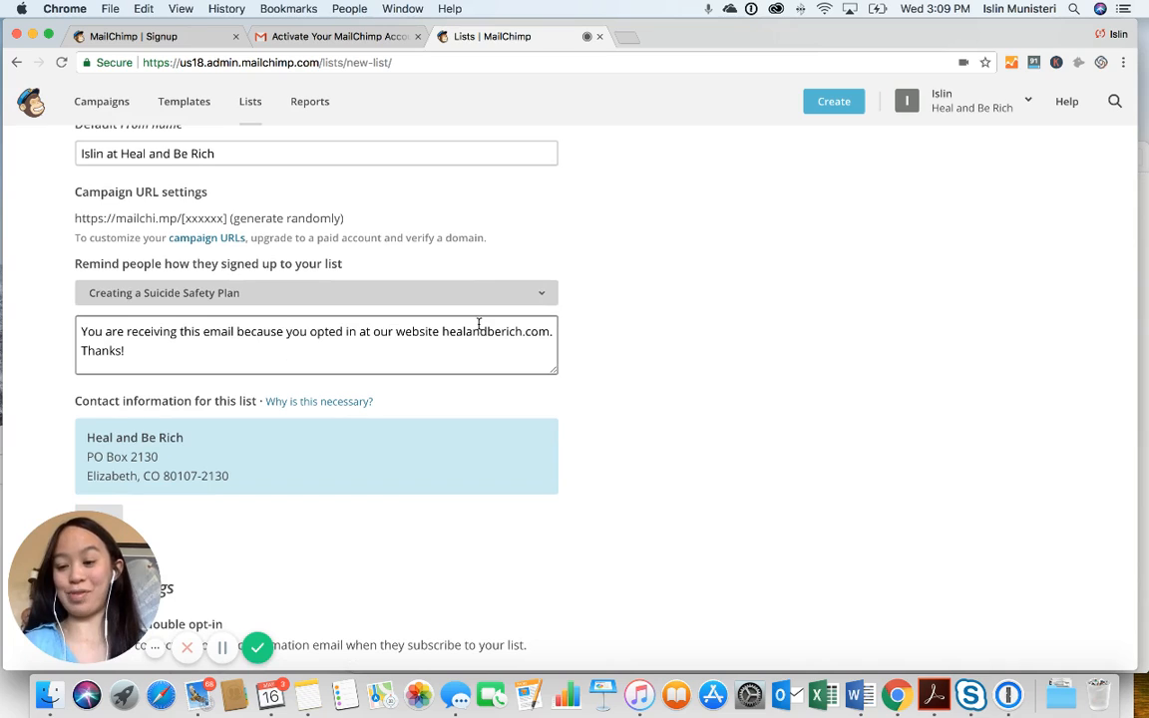
scroll(311, 354, down, 2)
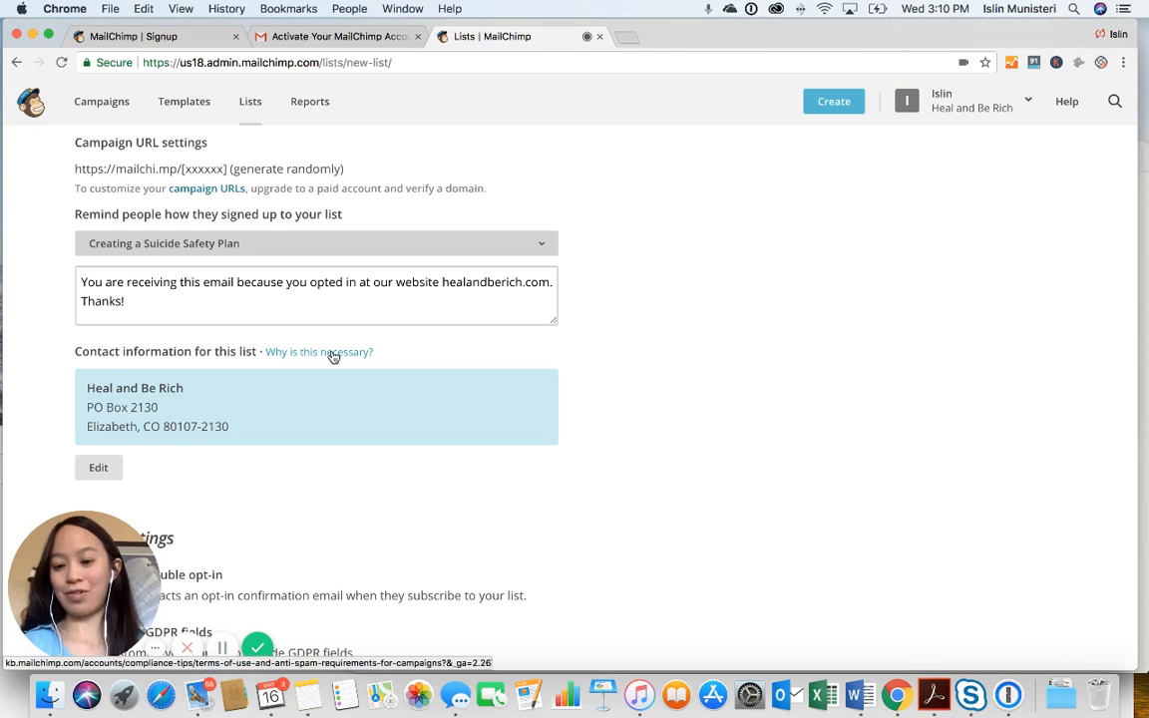
click(333, 355)
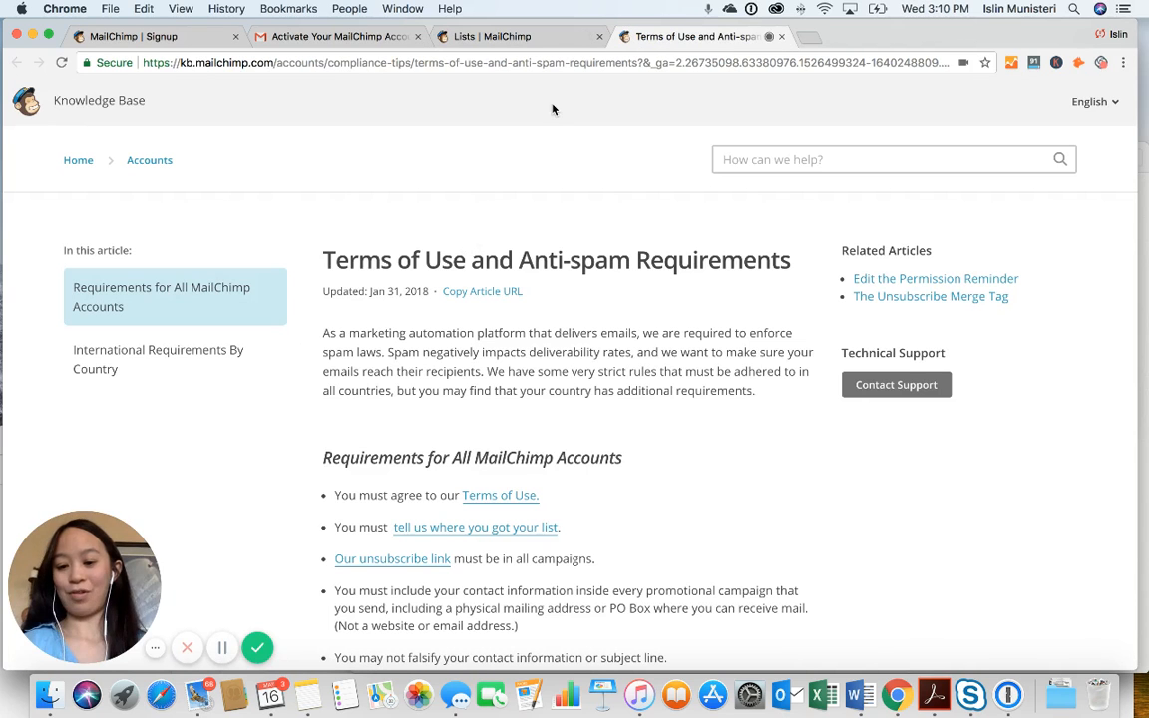
click(492, 36)
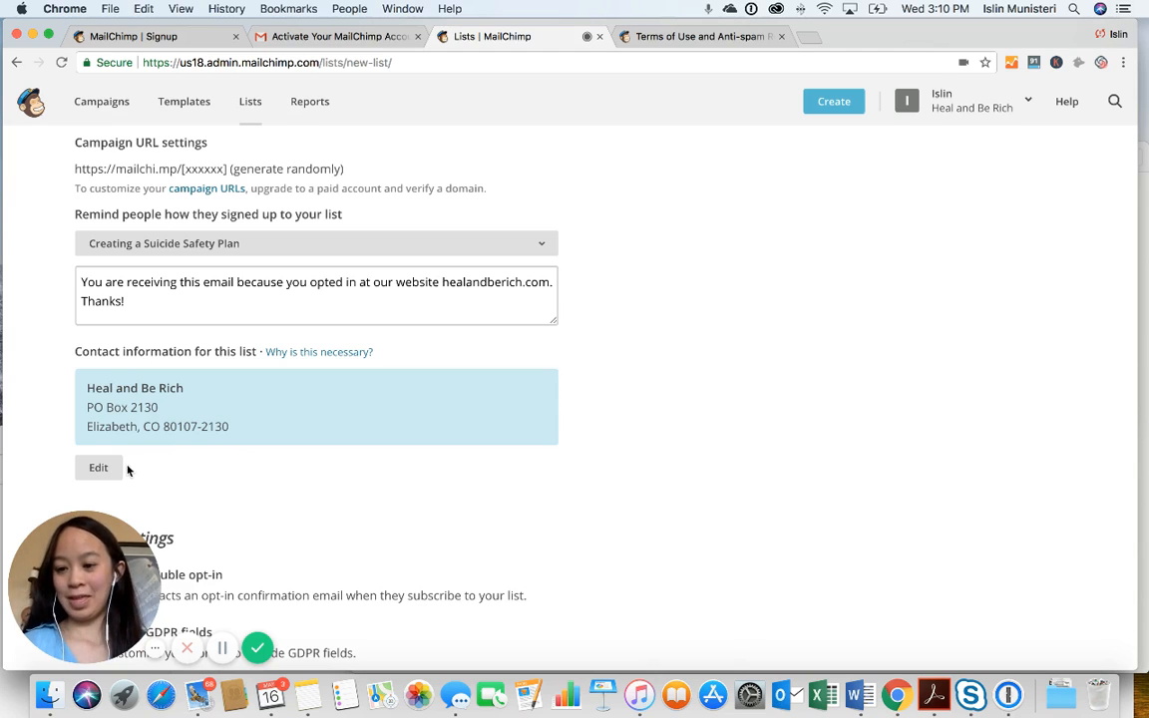
Enable GDPR fields on the list's forms
scroll(280, 391, down, 2)
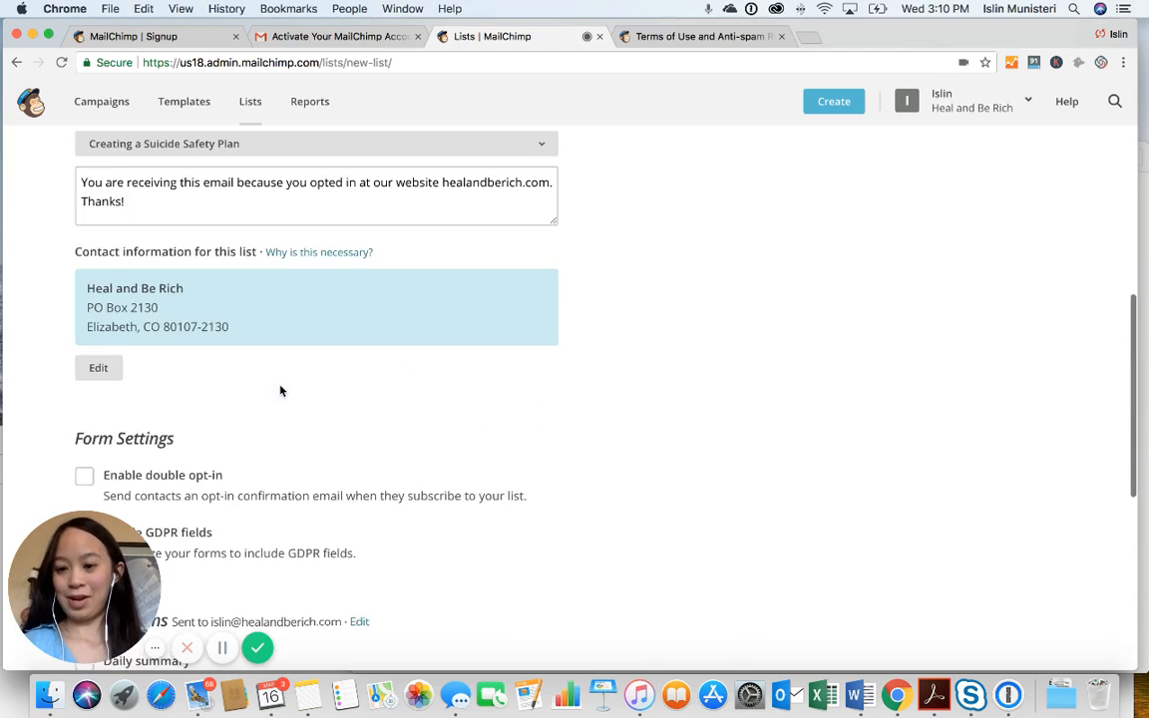
scroll(280, 391, down, 3)
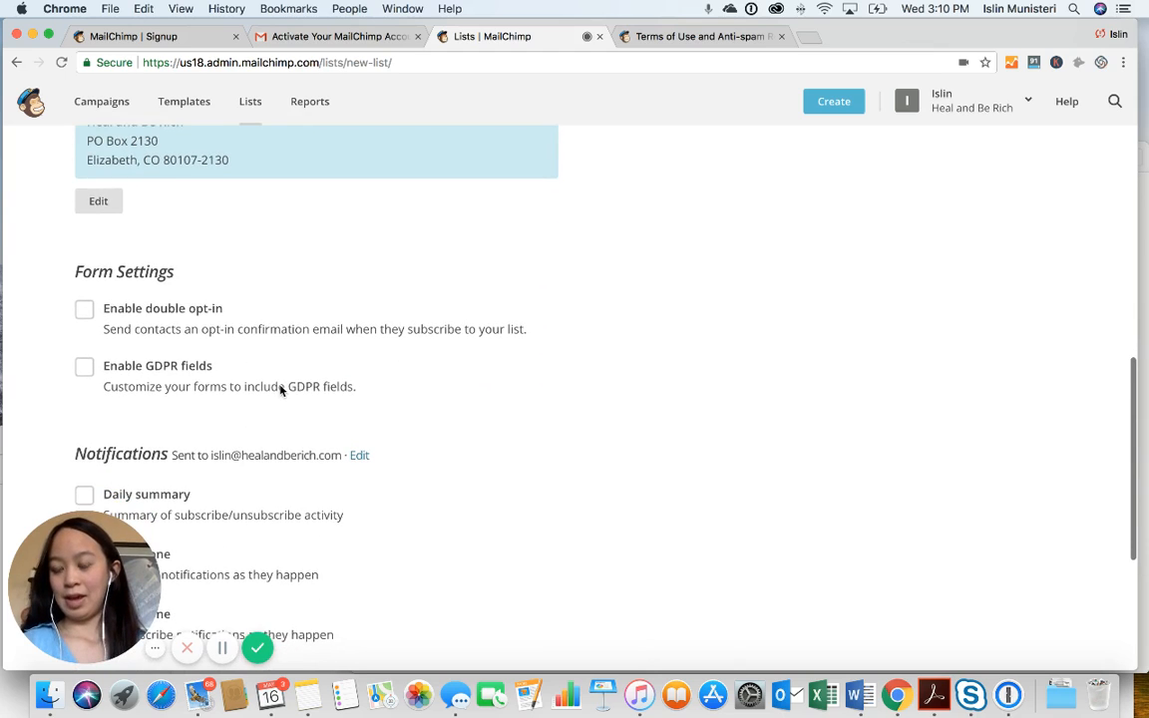
scroll(280, 391, down, 2)
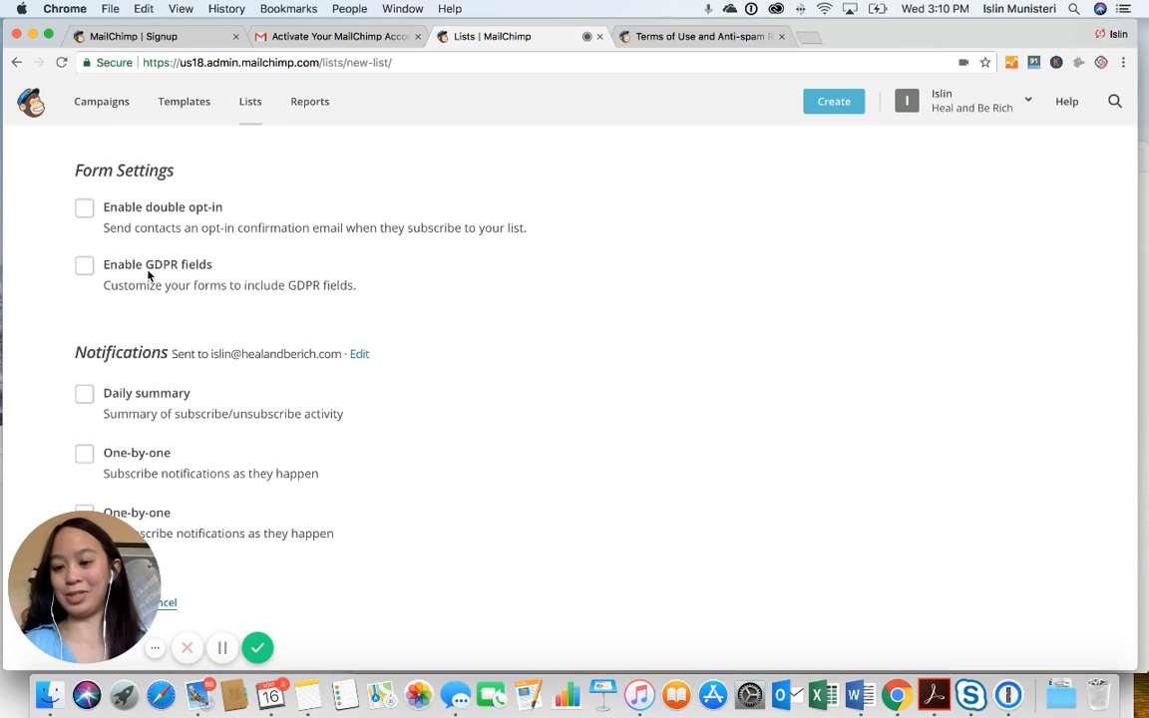
click(87, 269)
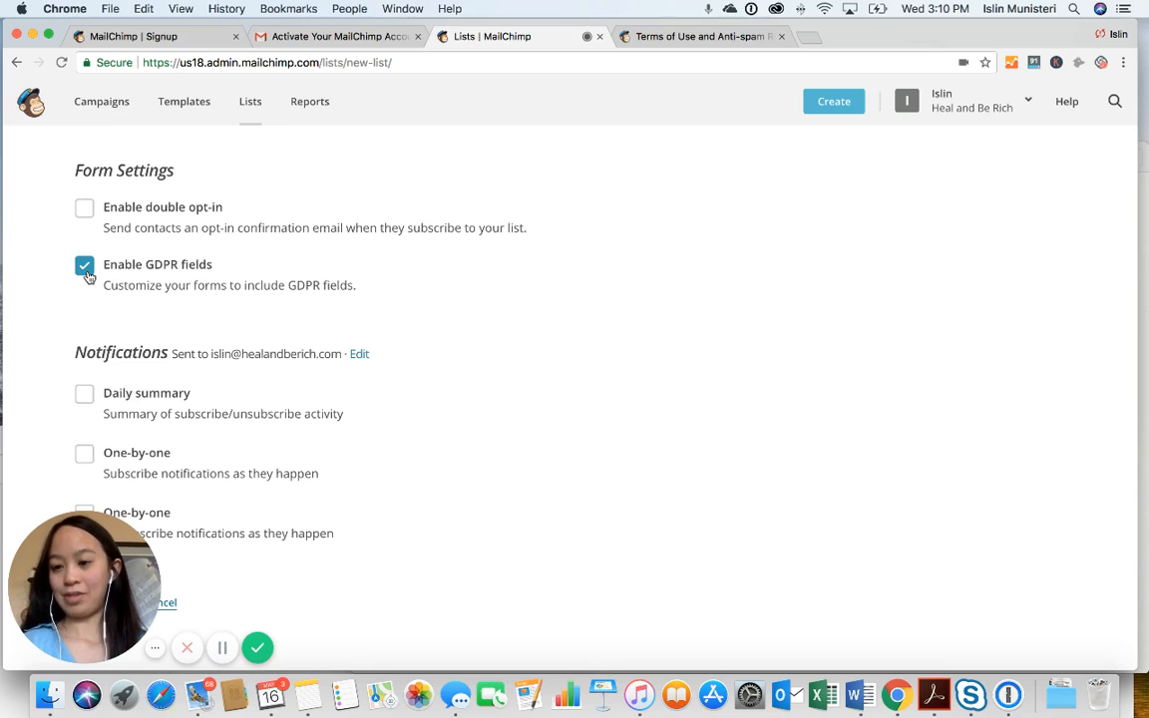
Turn on one-by-one subscribe and unsubscribe notifications and save the Mania list
scroll(167, 265, up, 1)
scroll(166, 266, up, 2)
scroll(166, 266, down, 1)
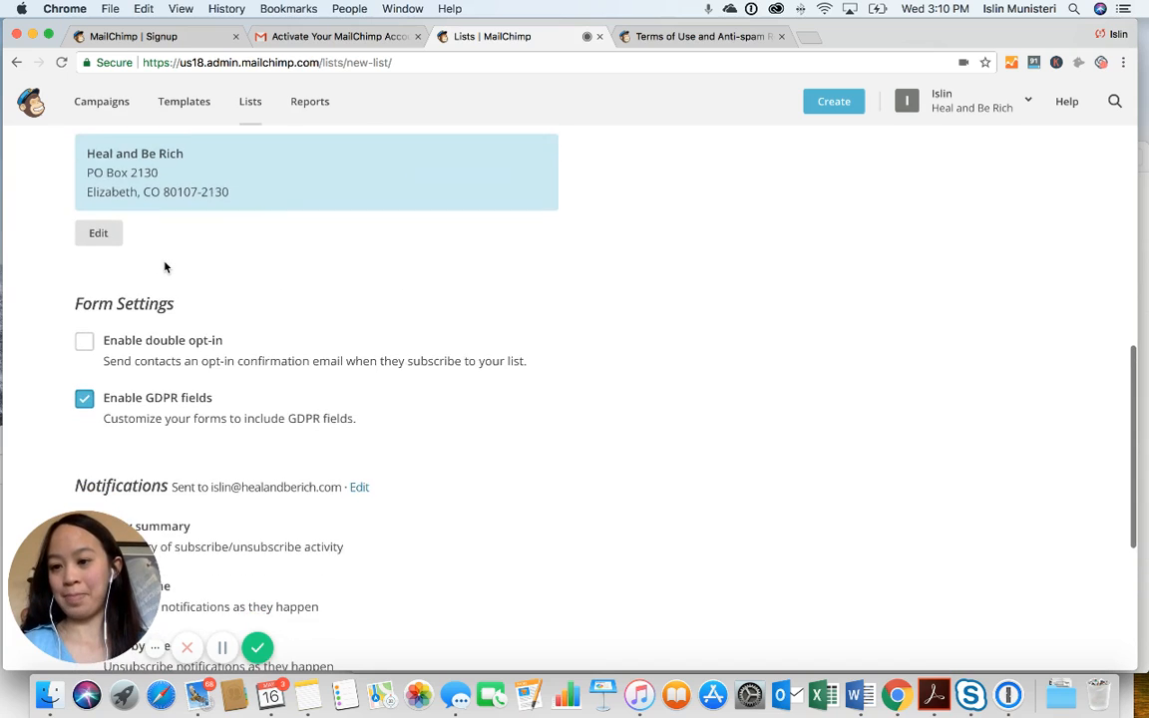
scroll(166, 266, up, 1)
scroll(167, 266, down, 2)
scroll(167, 266, down, 5)
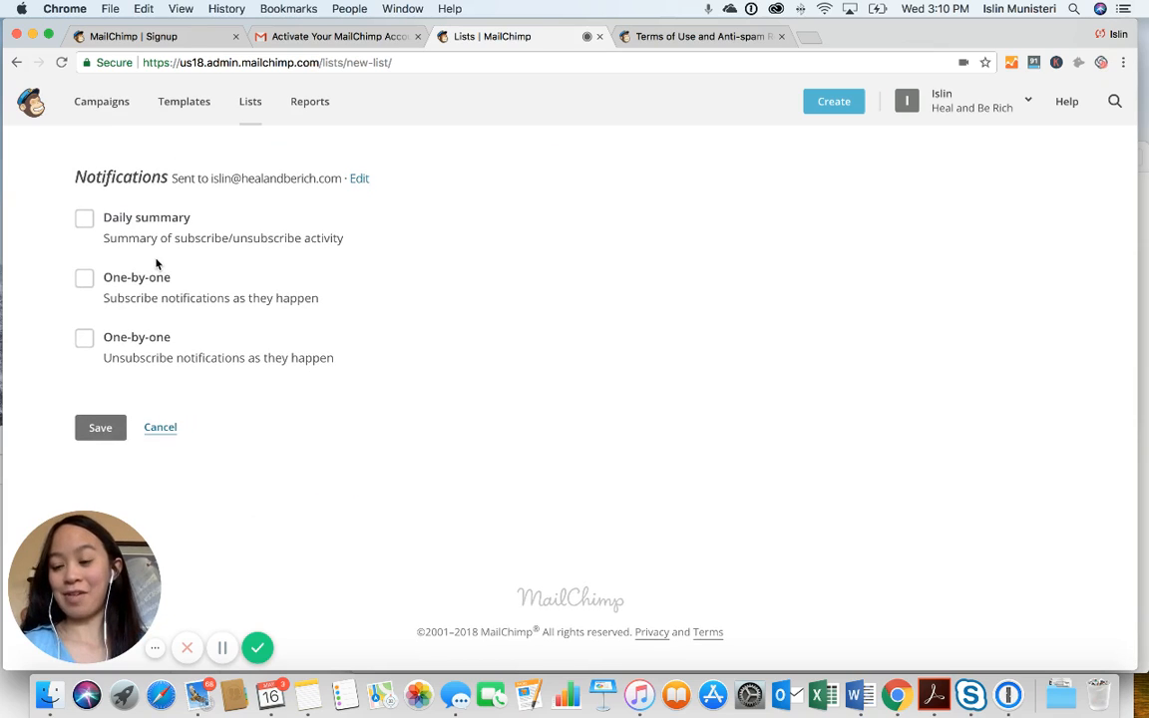
click(86, 280)
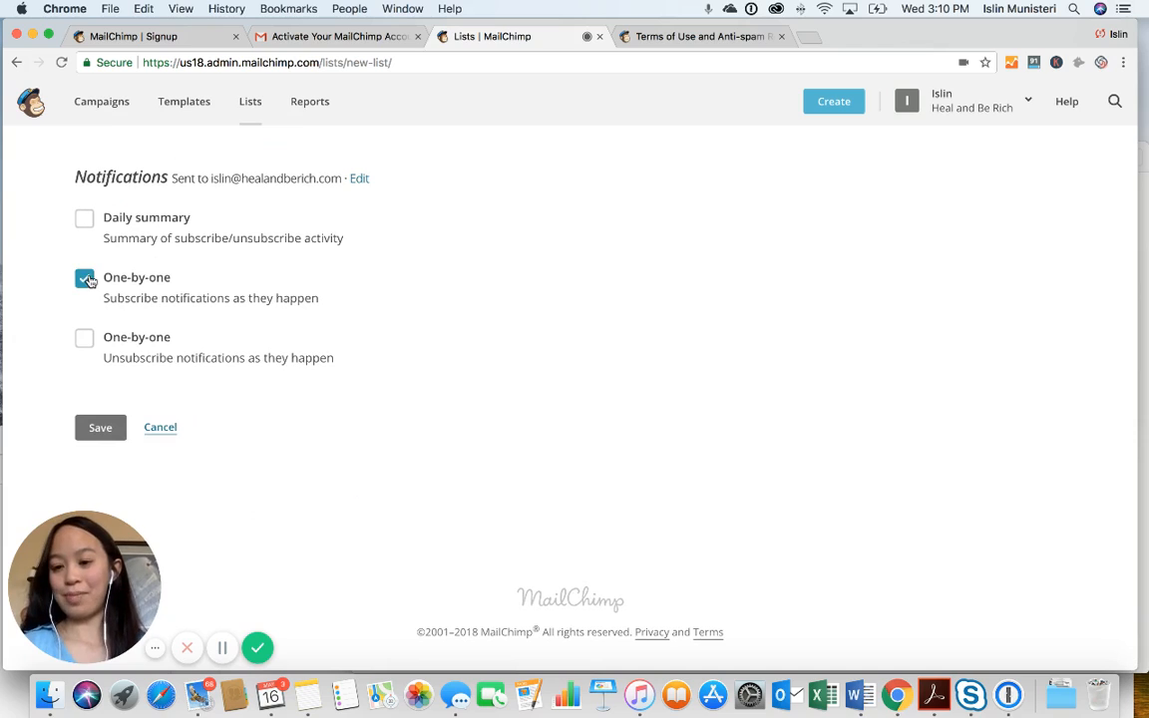
click(85, 339)
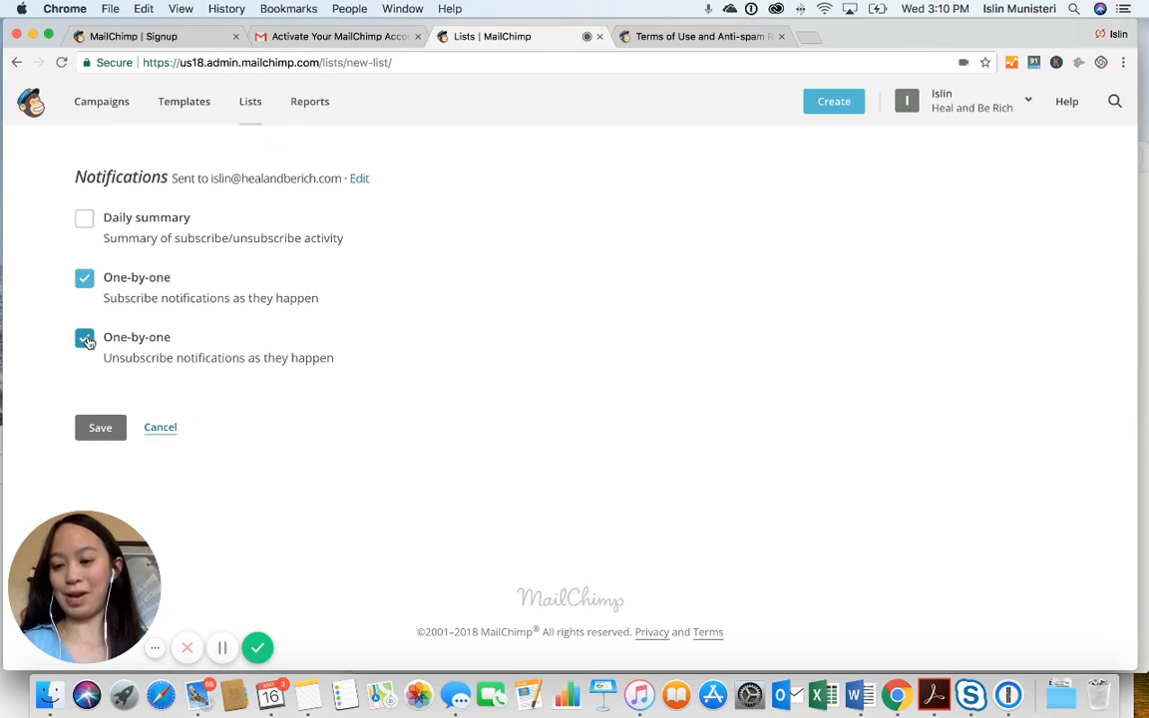
click(100, 428)
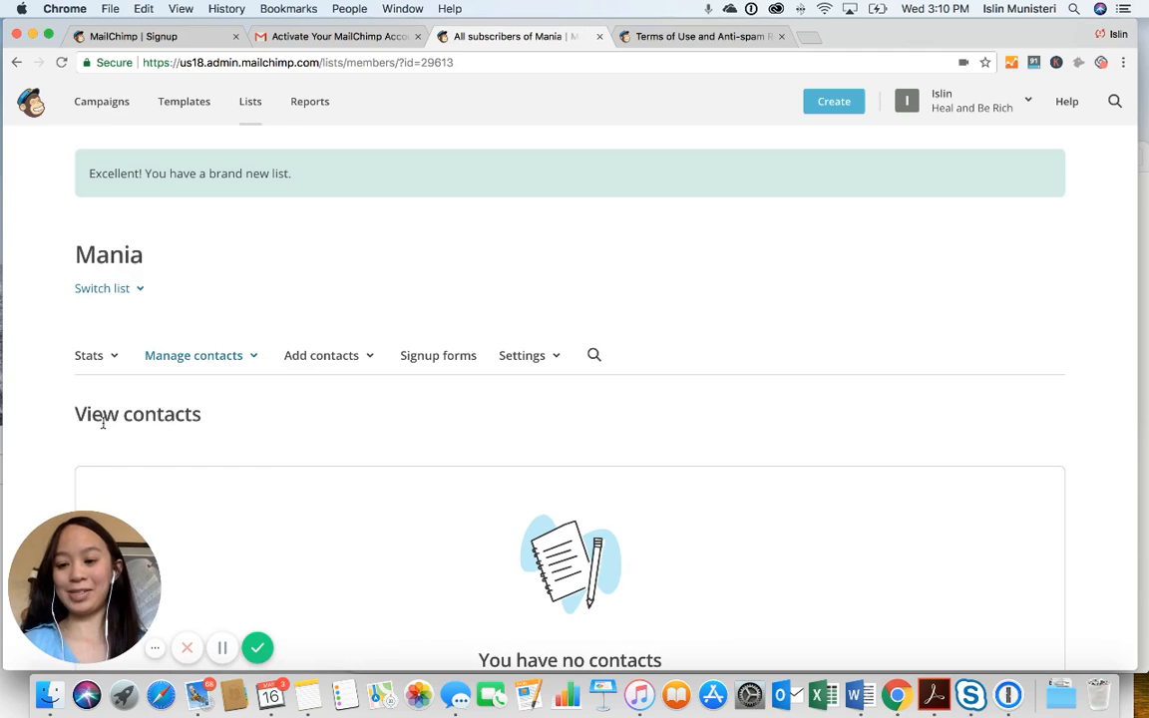
Open the Content Manager file library from the Templates section
click(204, 111)
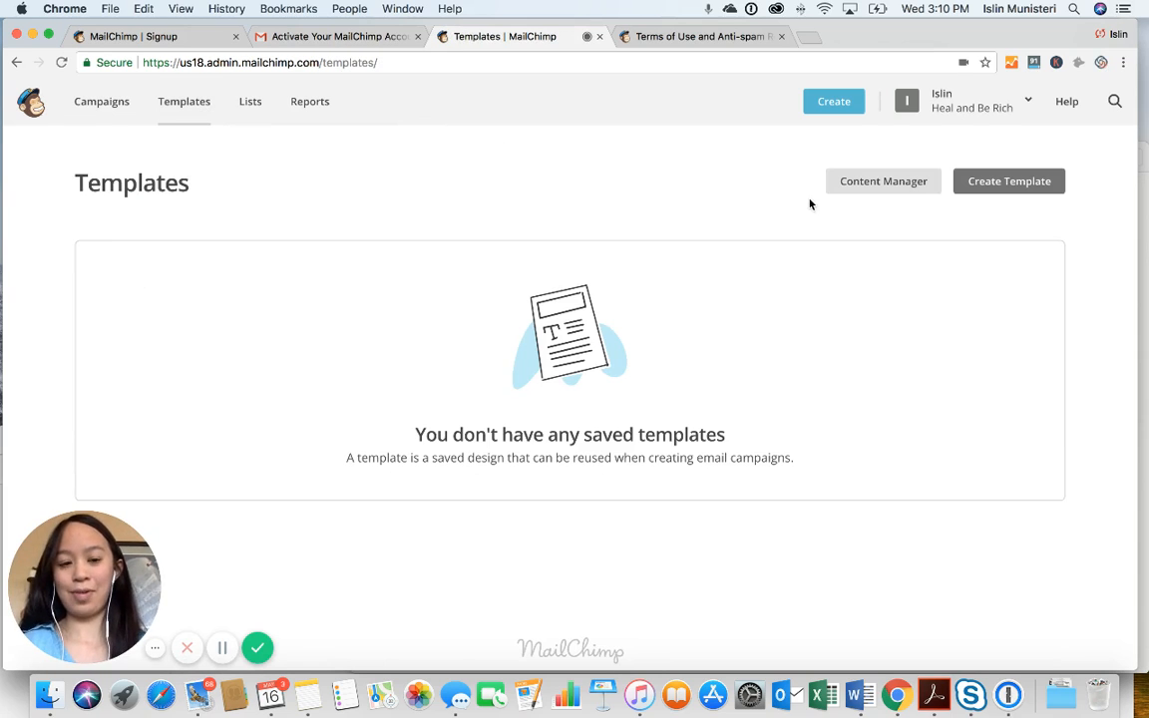
click(891, 192)
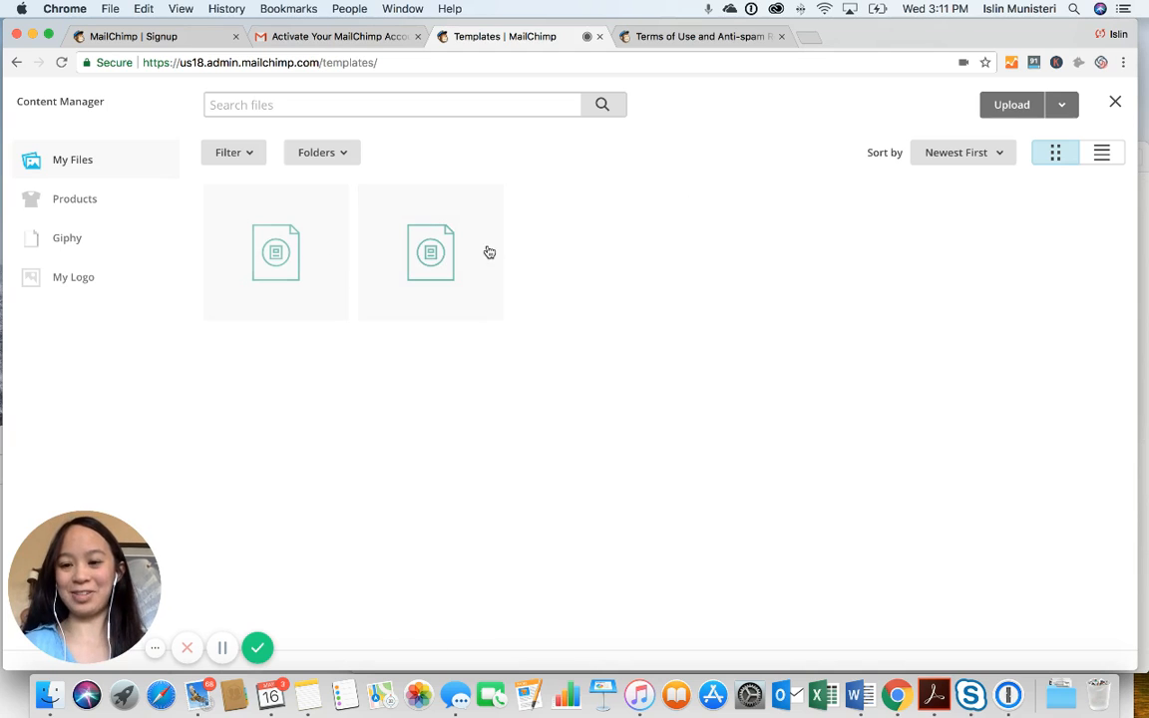
Switch the Content Manager to list view, add a folder named Mania, and open it
click(1102, 157)
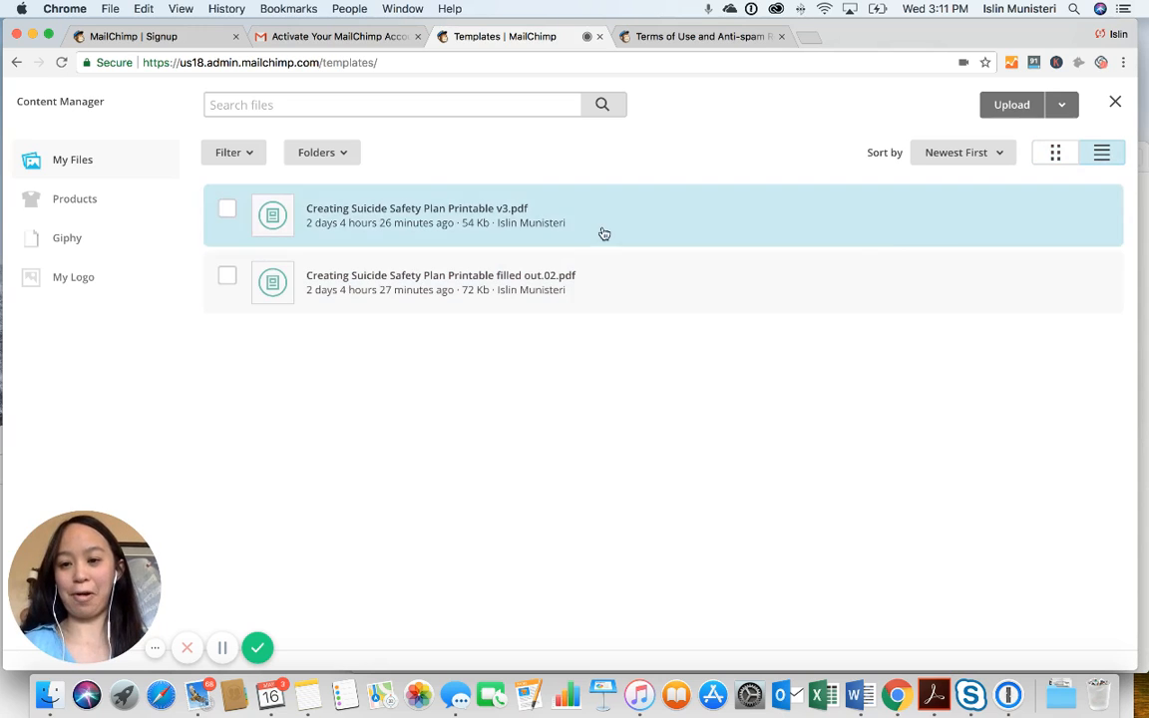
click(345, 155)
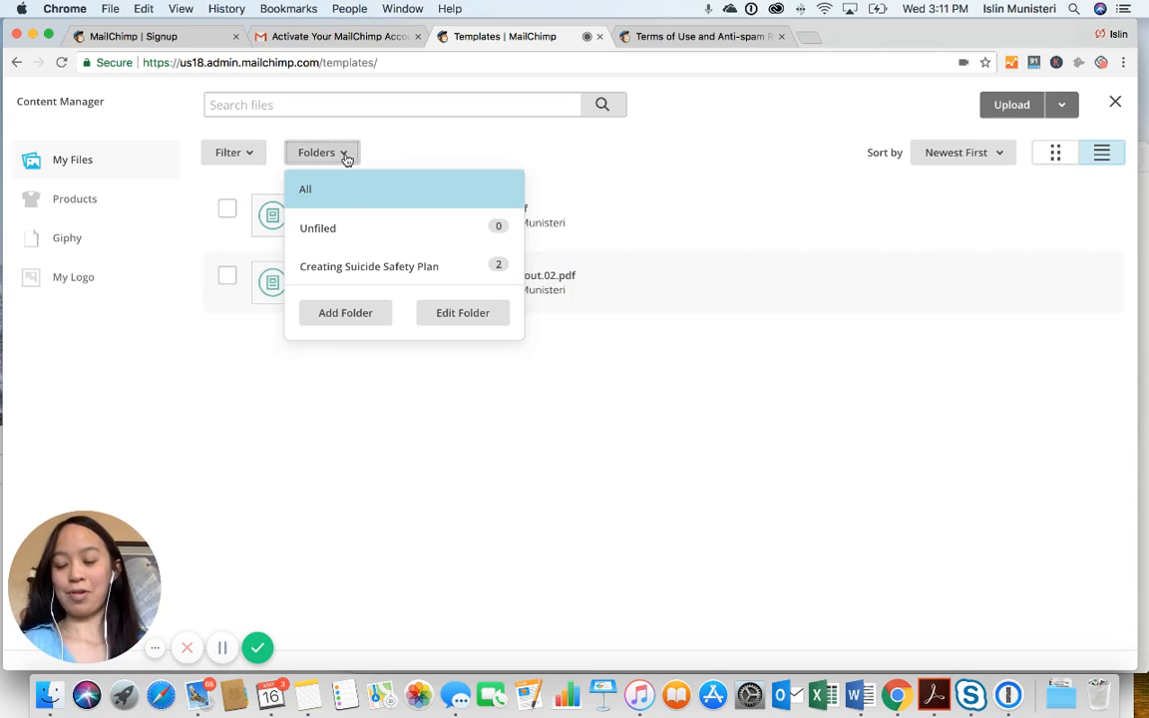
click(360, 318)
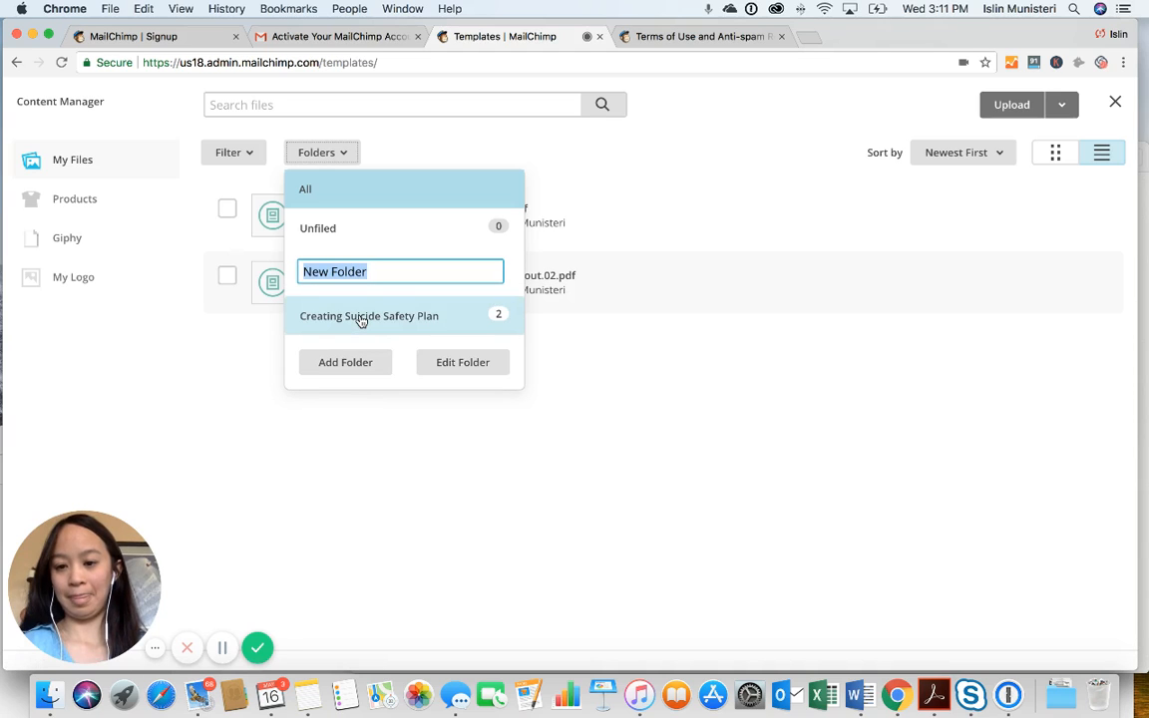
text(Mania)
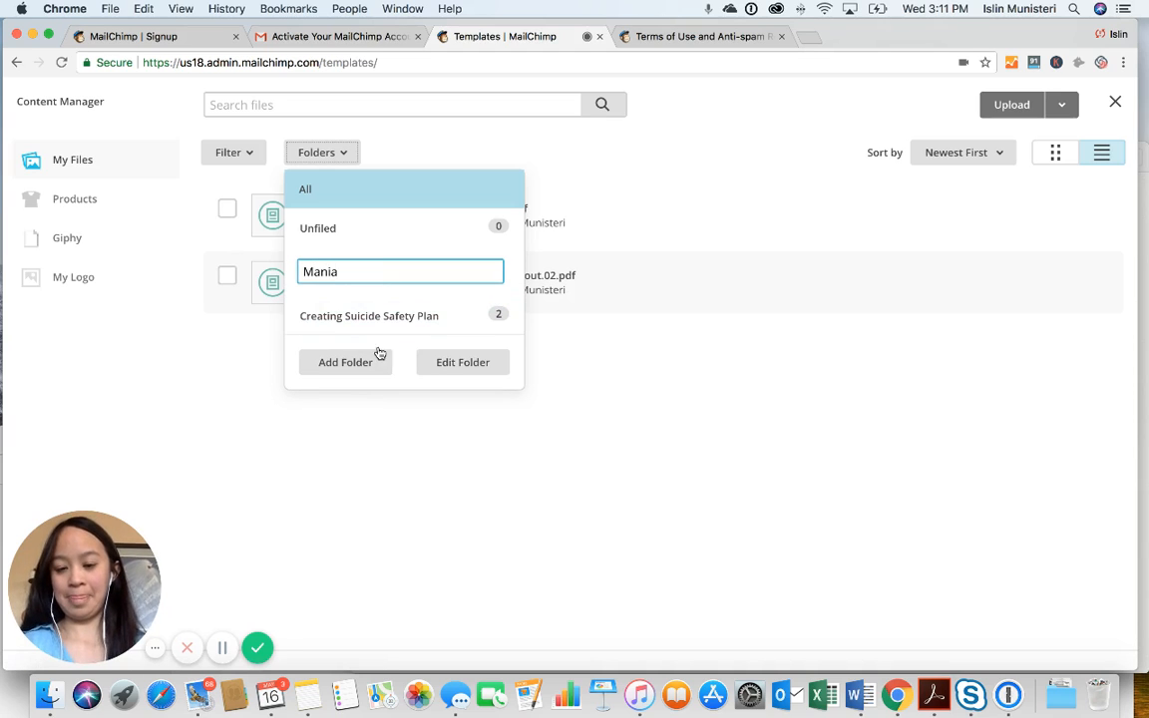
click(440, 364)
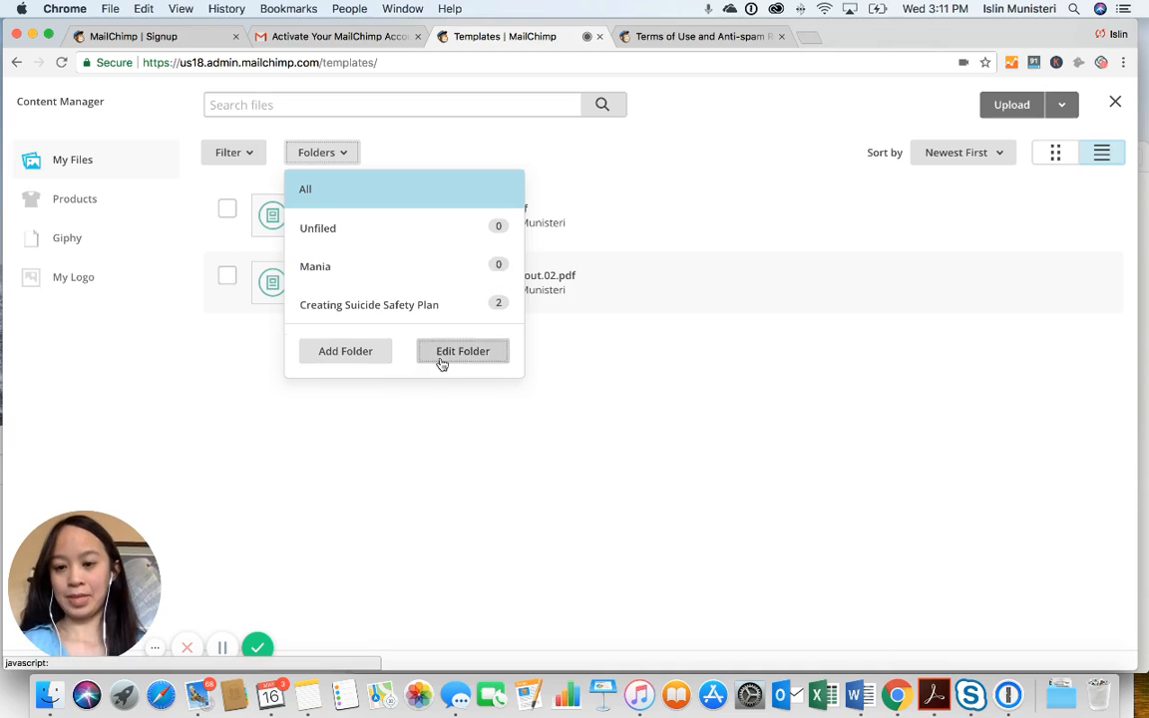
click(450, 279)
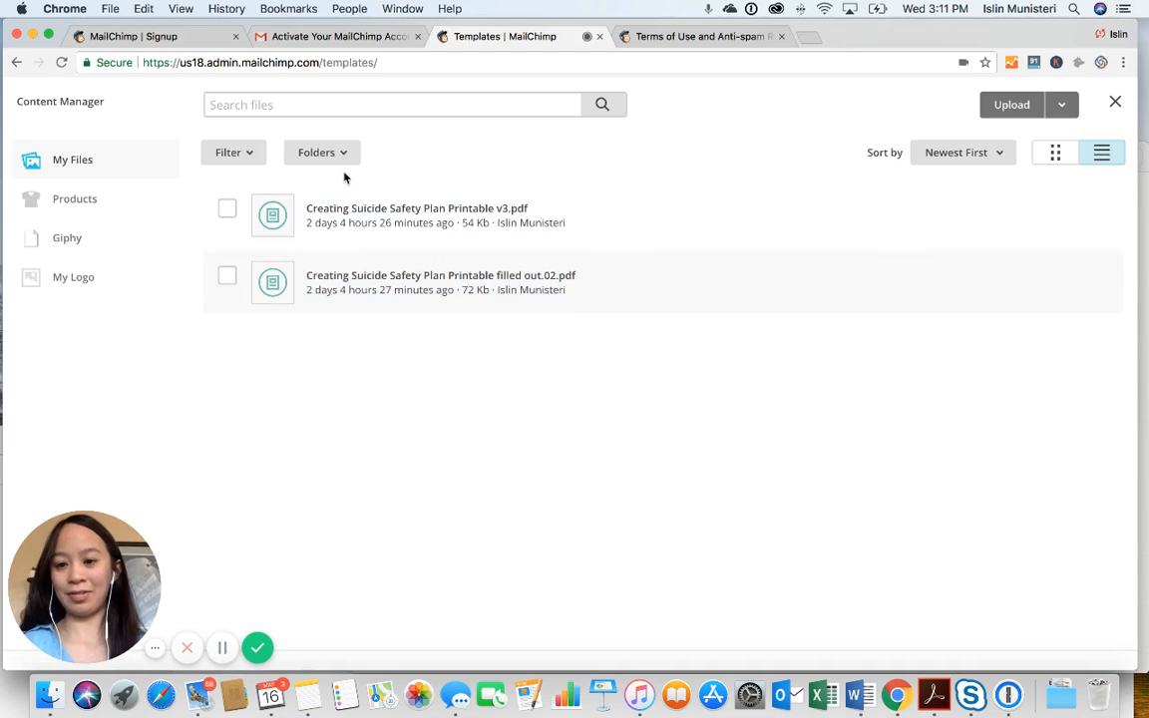
click(315, 152)
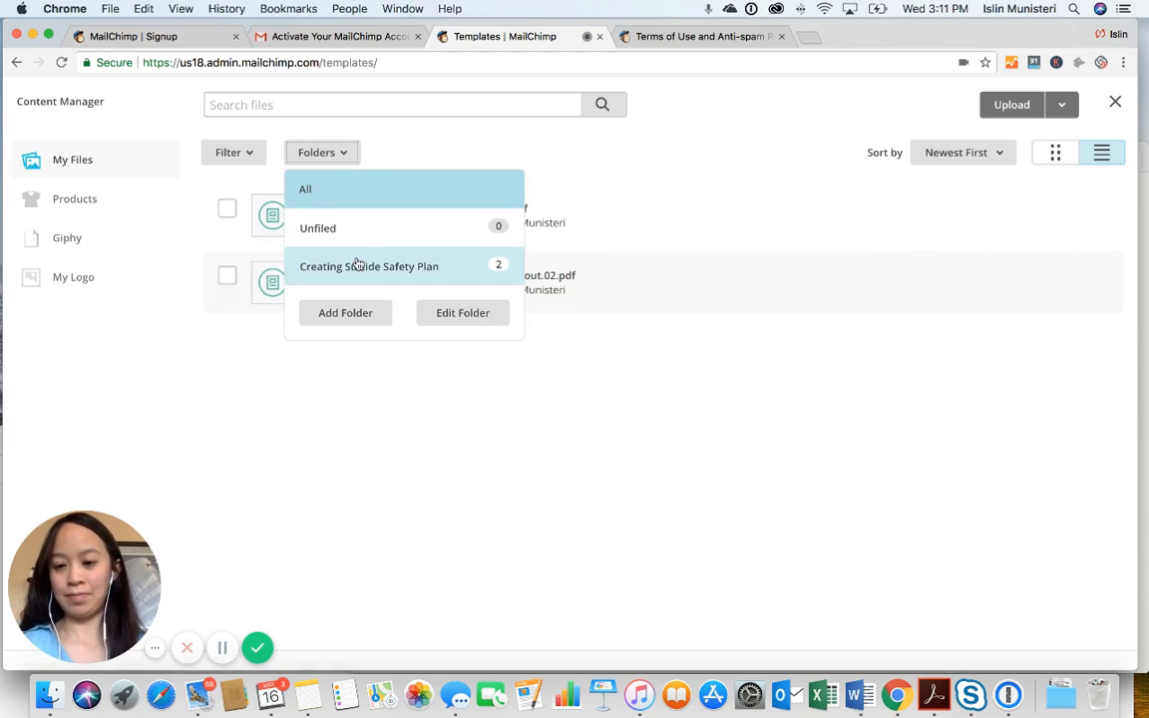
click(382, 316)
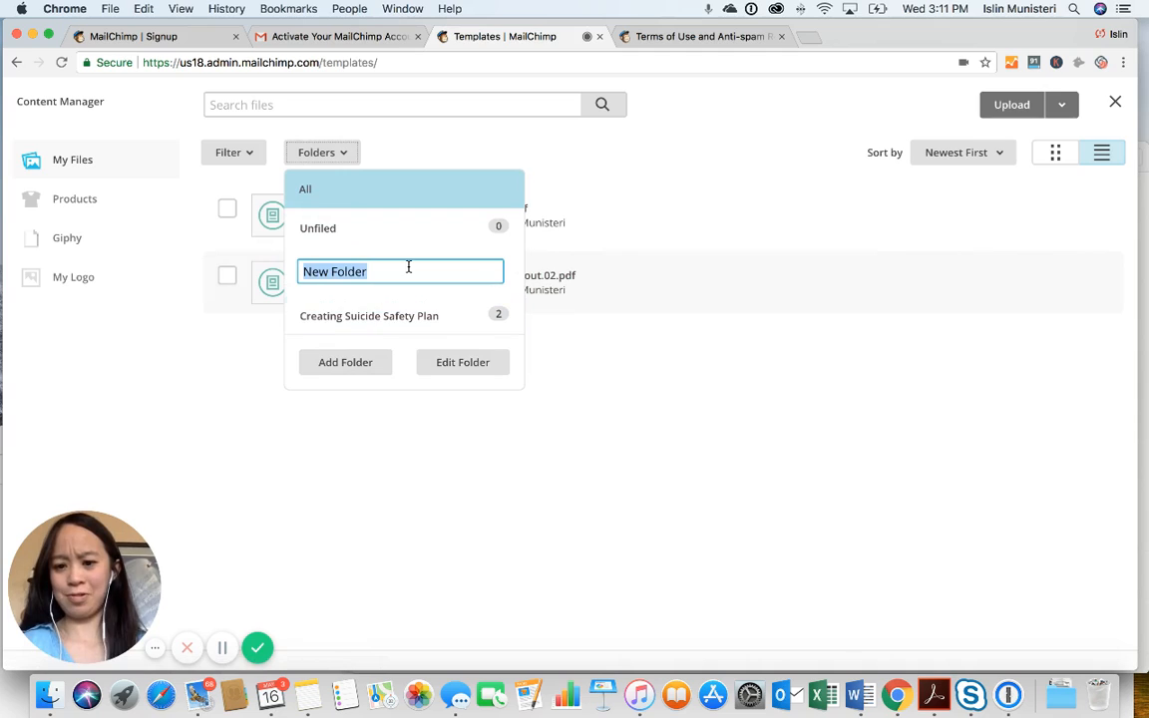
text(Mania)
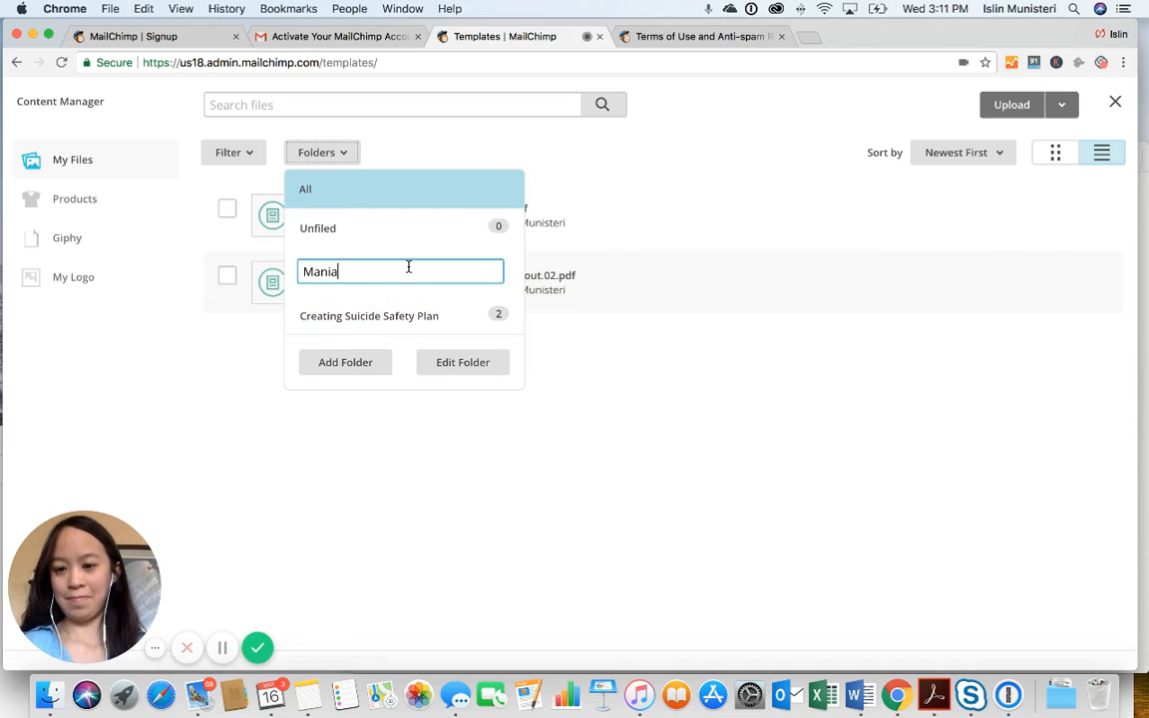
key(Return)
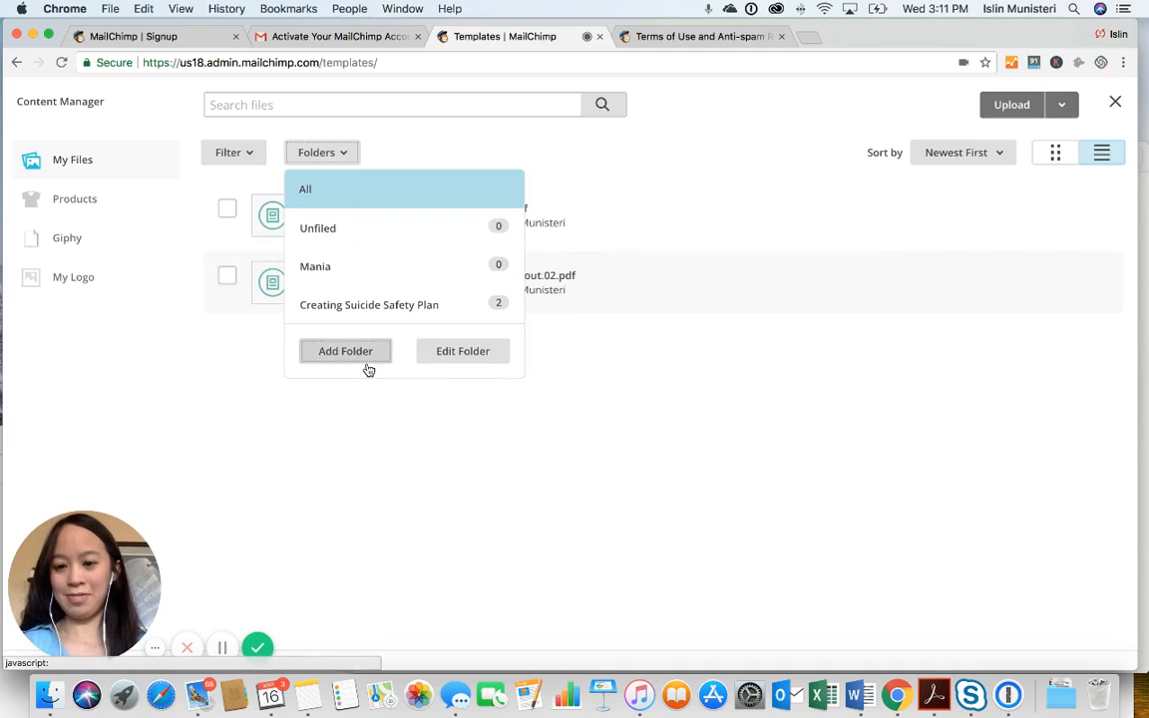
click(409, 271)
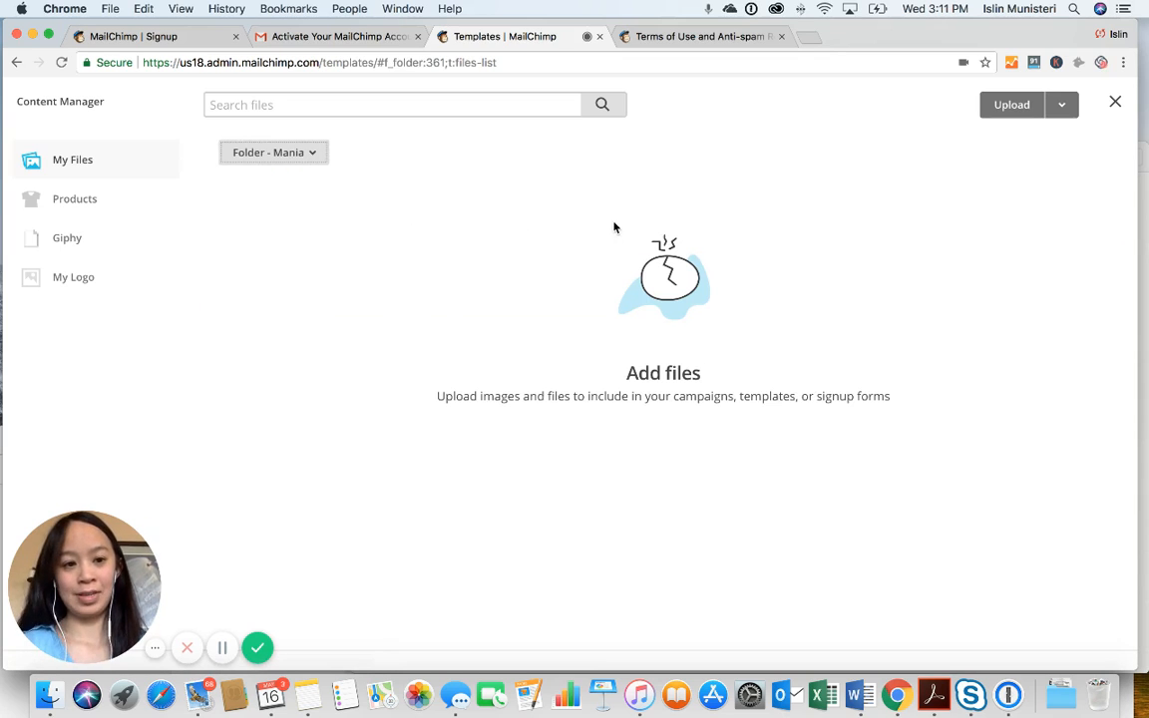
Upload the filled-out and blank Organizing Ideas Mania Hypomania Printable v2 PDFs into the Mania folder
click(1033, 114)
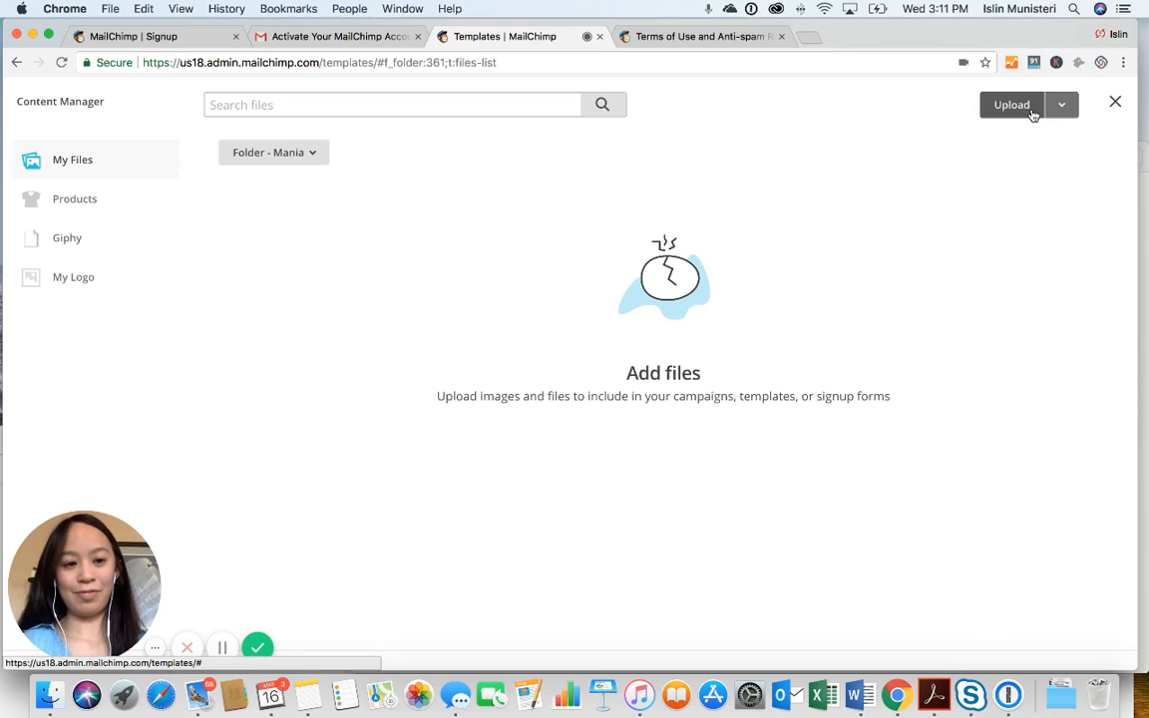
click(1025, 113)
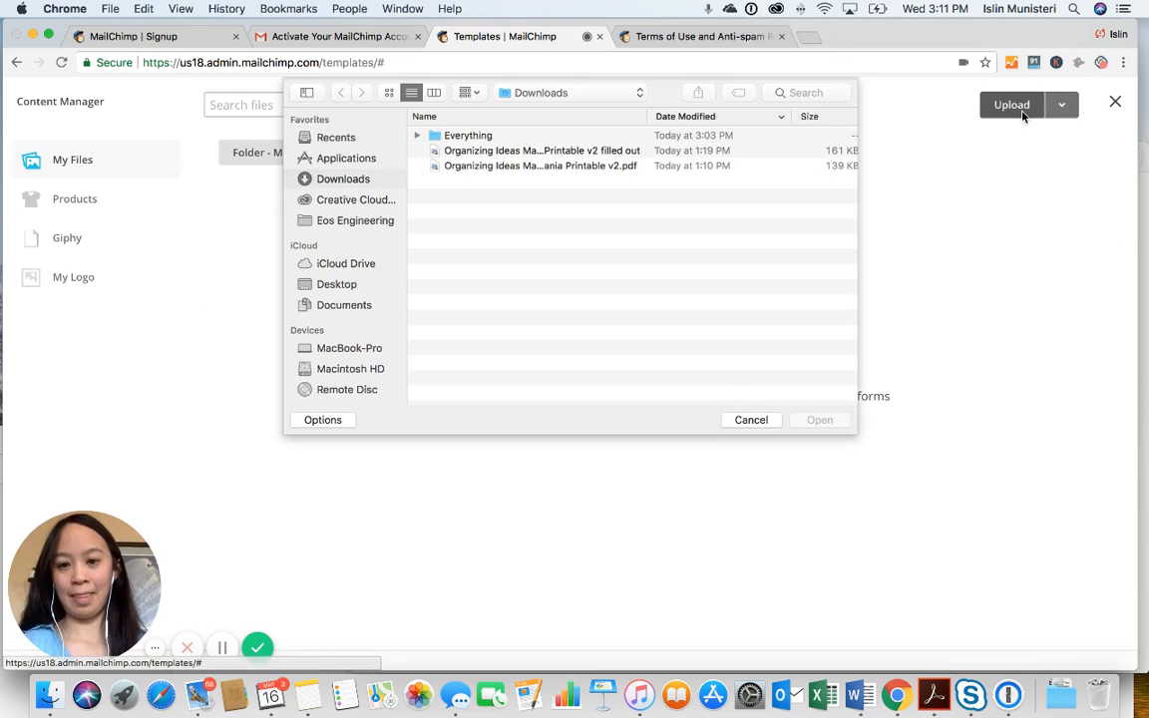
click(628, 153)
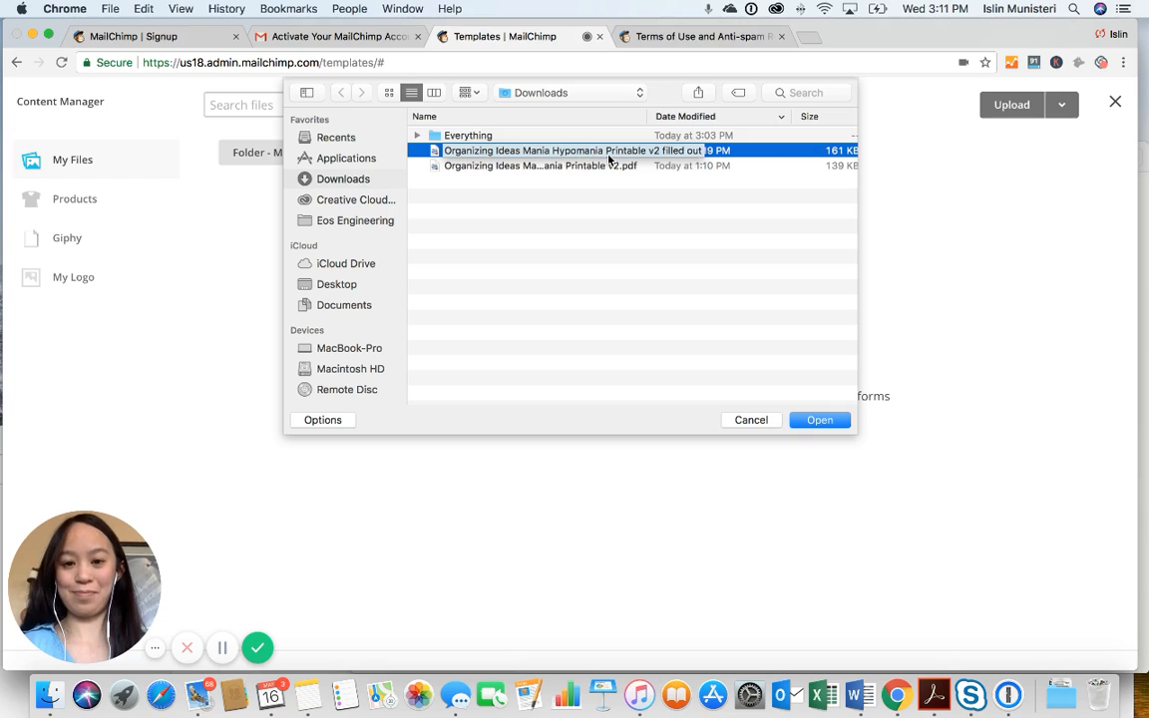
click(808, 420)
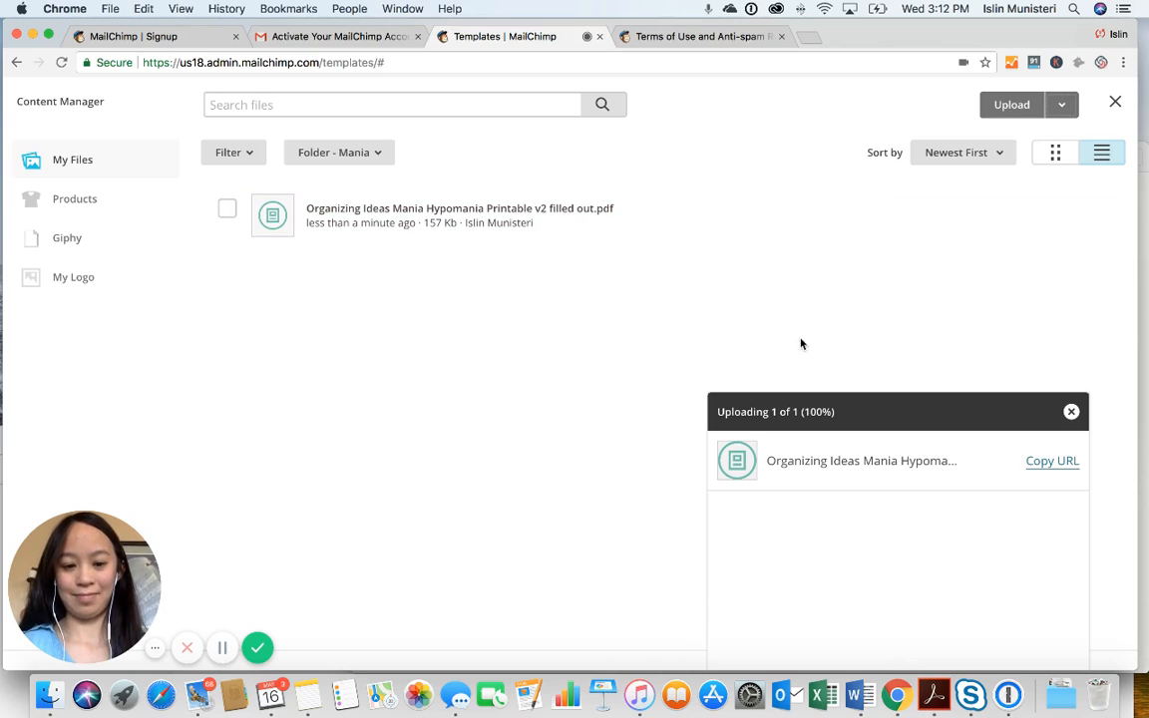
click(1015, 106)
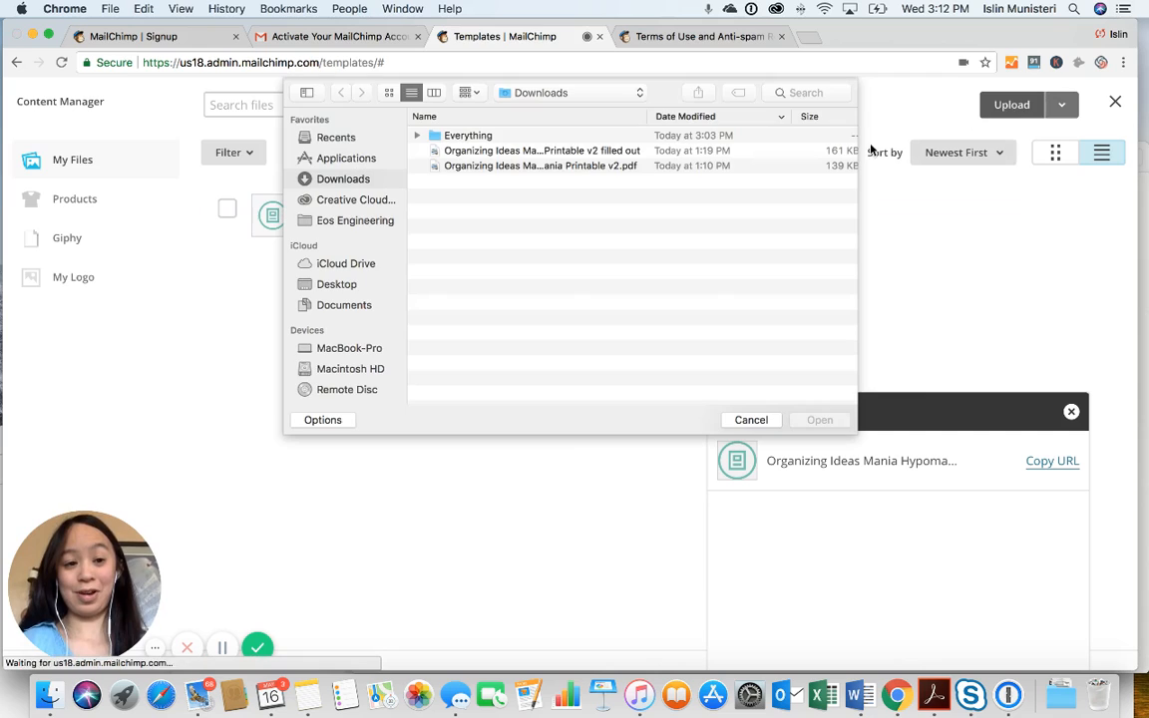
click(705, 165)
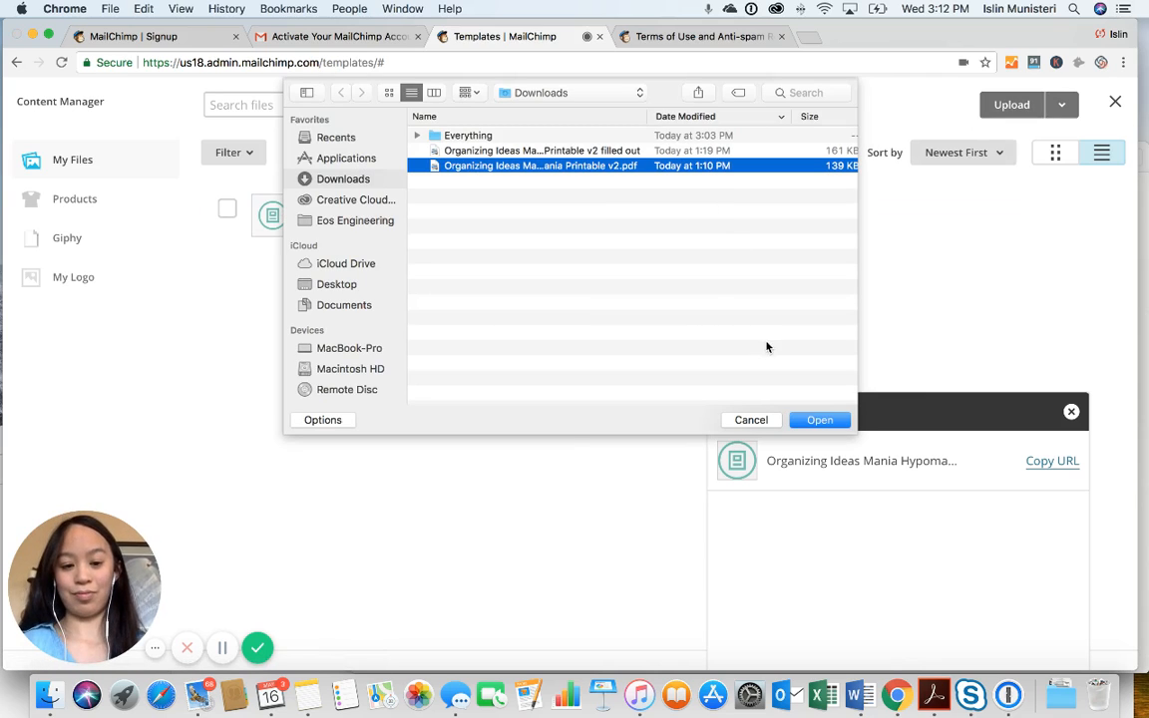
click(803, 419)
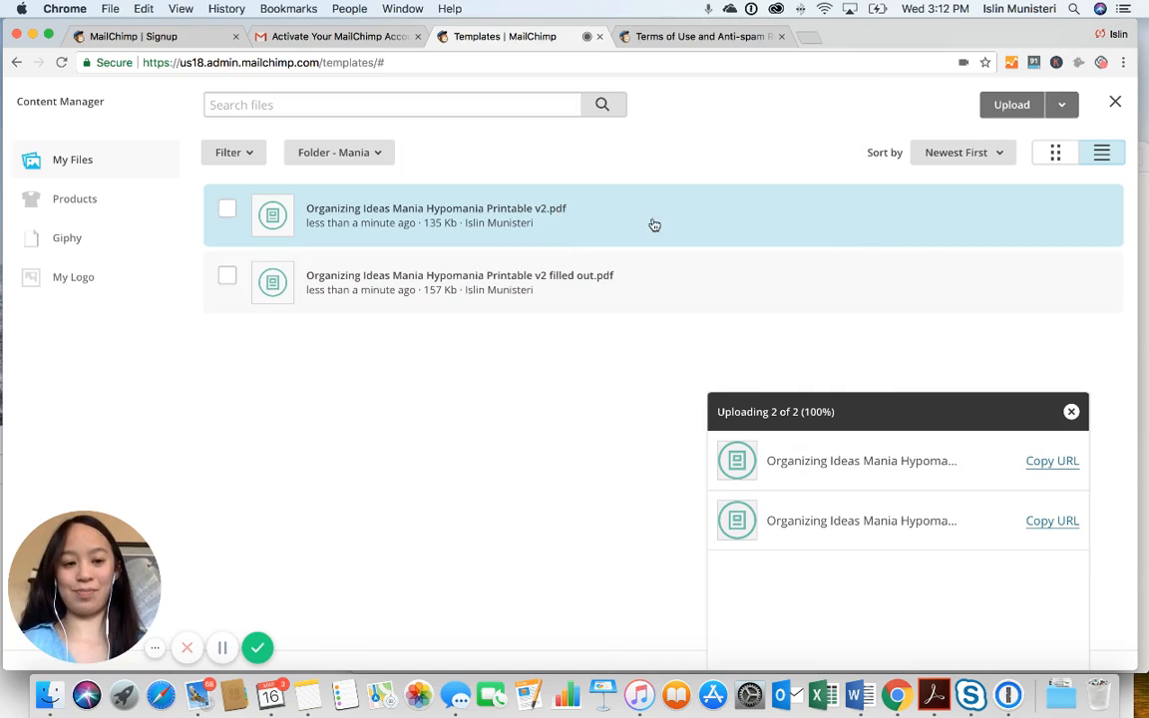
click(1072, 412)
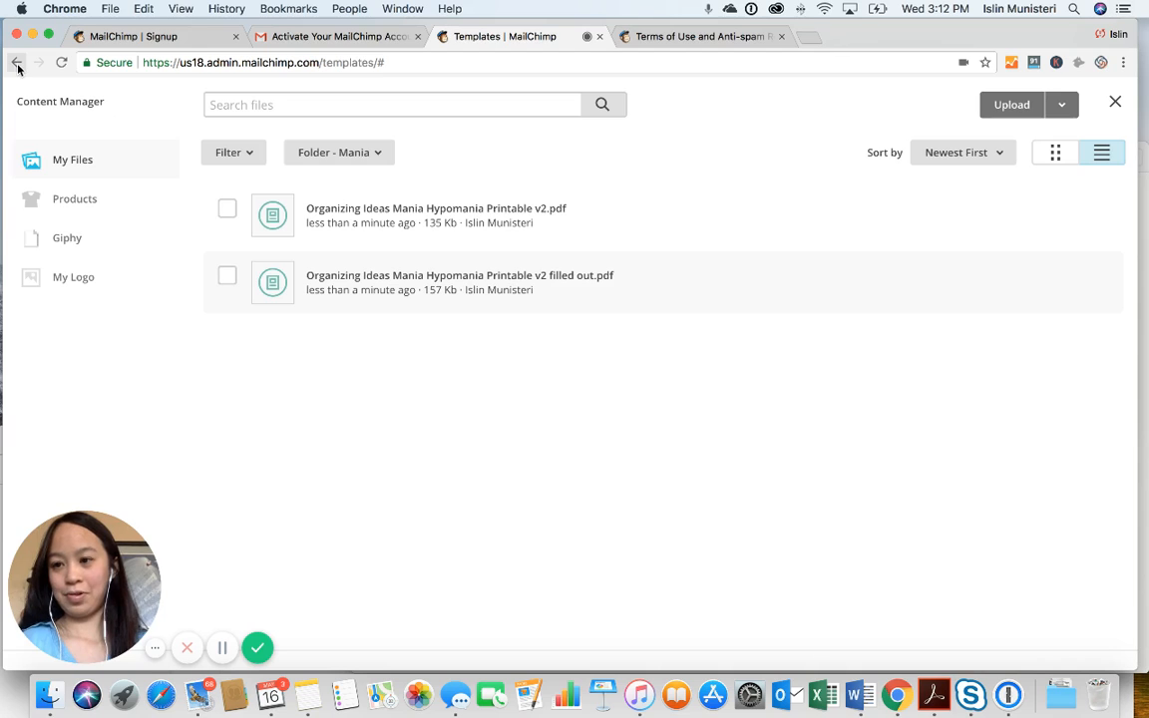
drag(17, 68, 30, 121)
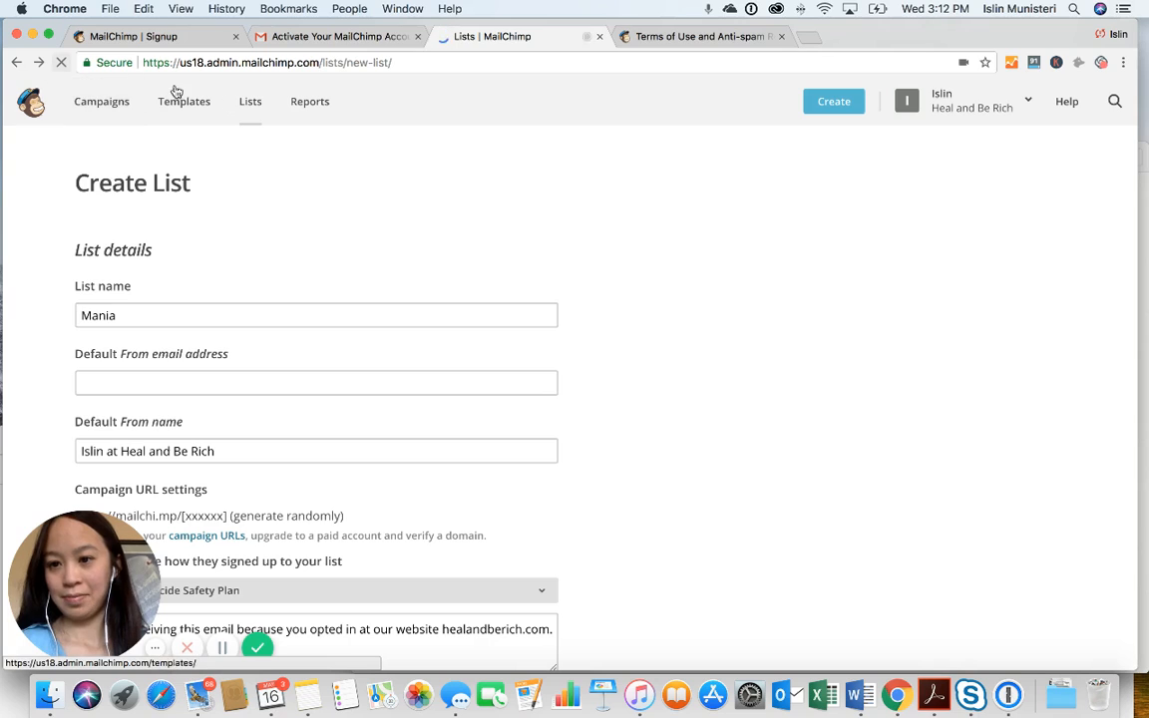
Open the Mania list from the Lists overview and go to its Signup forms page
click(250, 102)
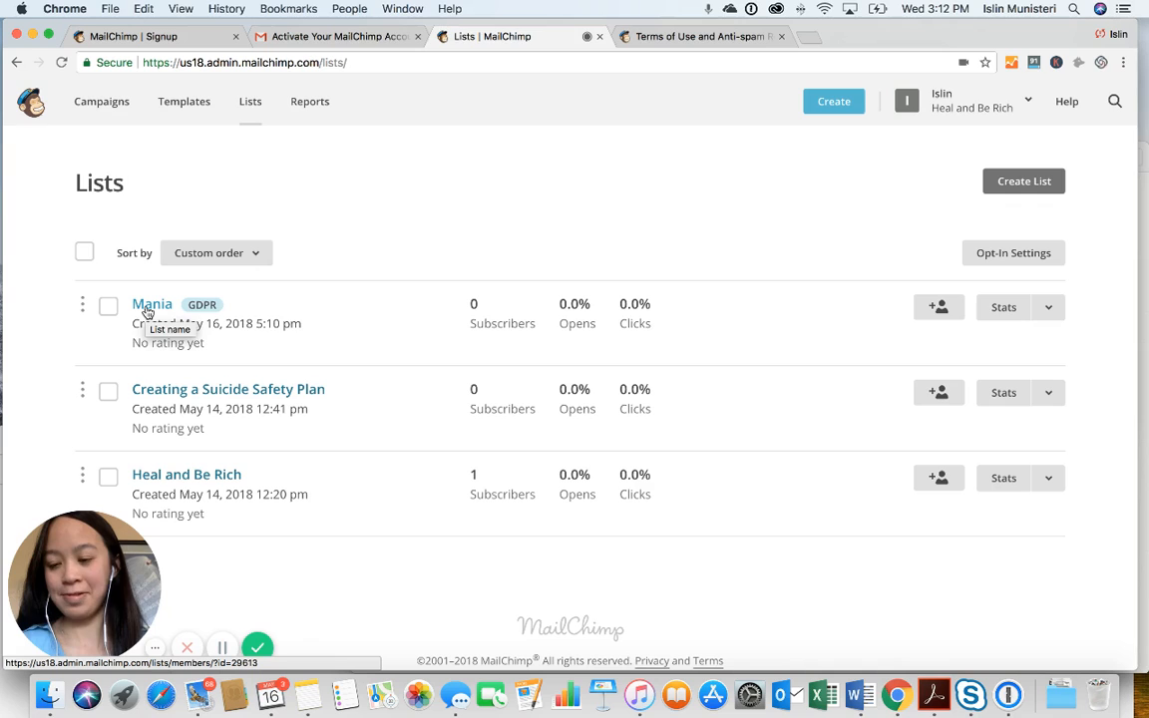
click(147, 313)
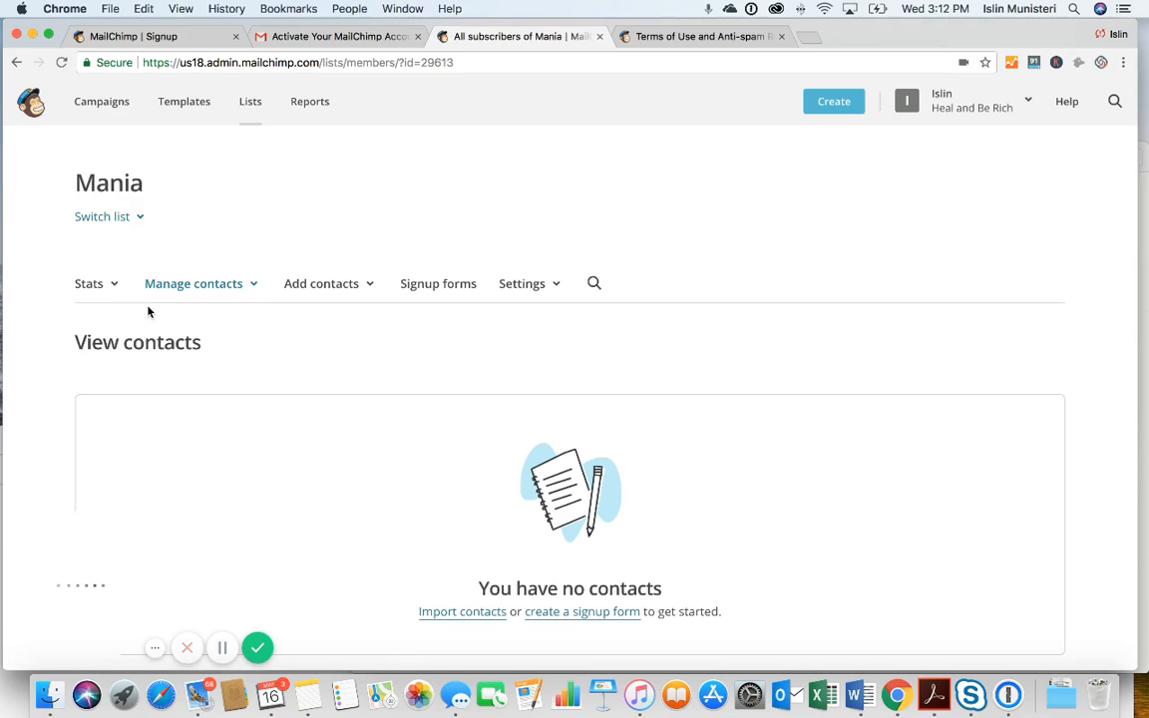
click(419, 286)
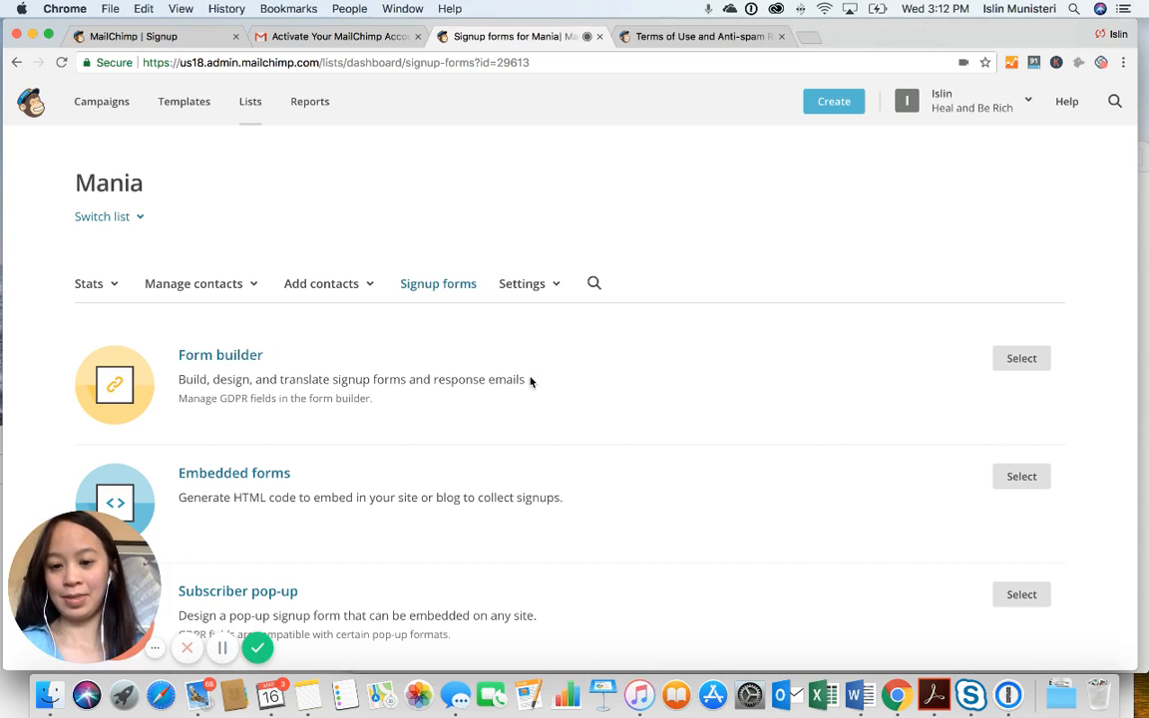
Open the Form builder, keeping Signup form selected among forms and response emails
click(1031, 360)
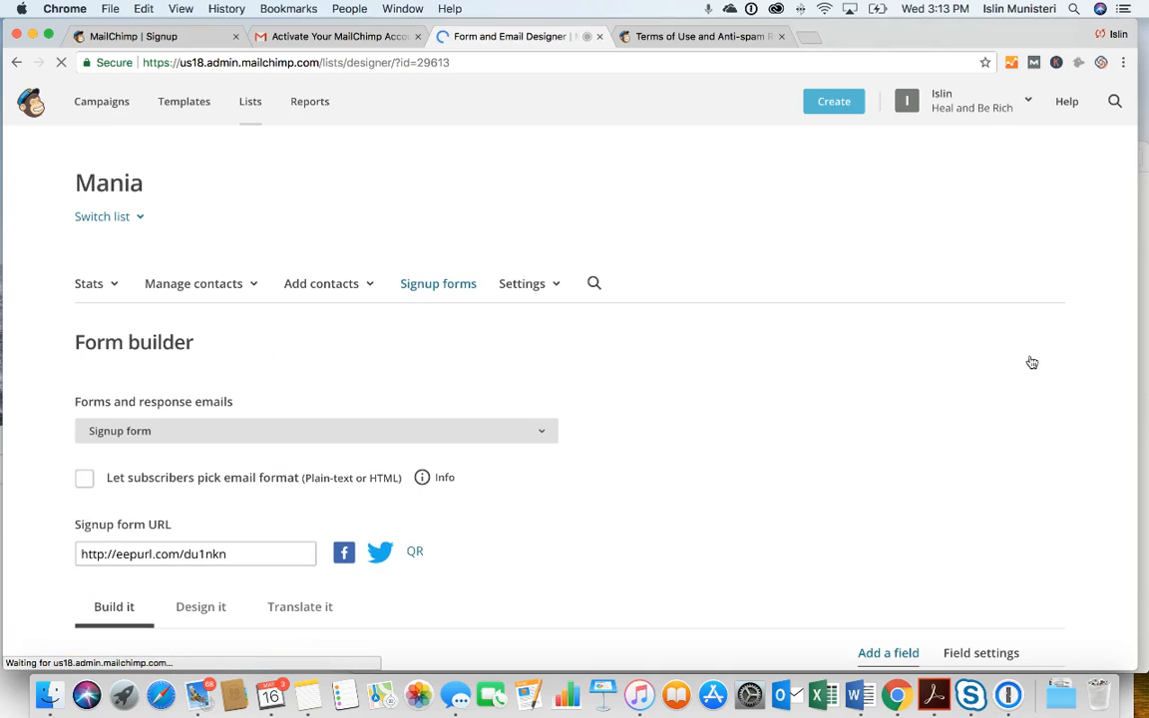
scroll(782, 419, down, 3)
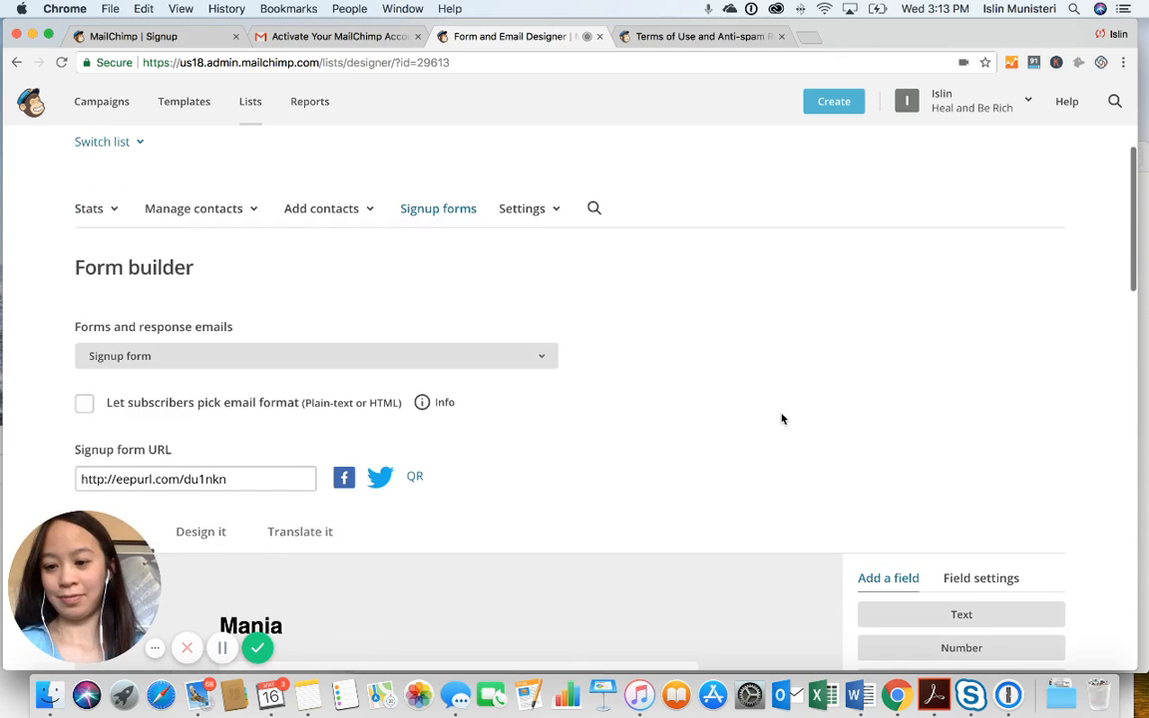
scroll(782, 419, down, 2)
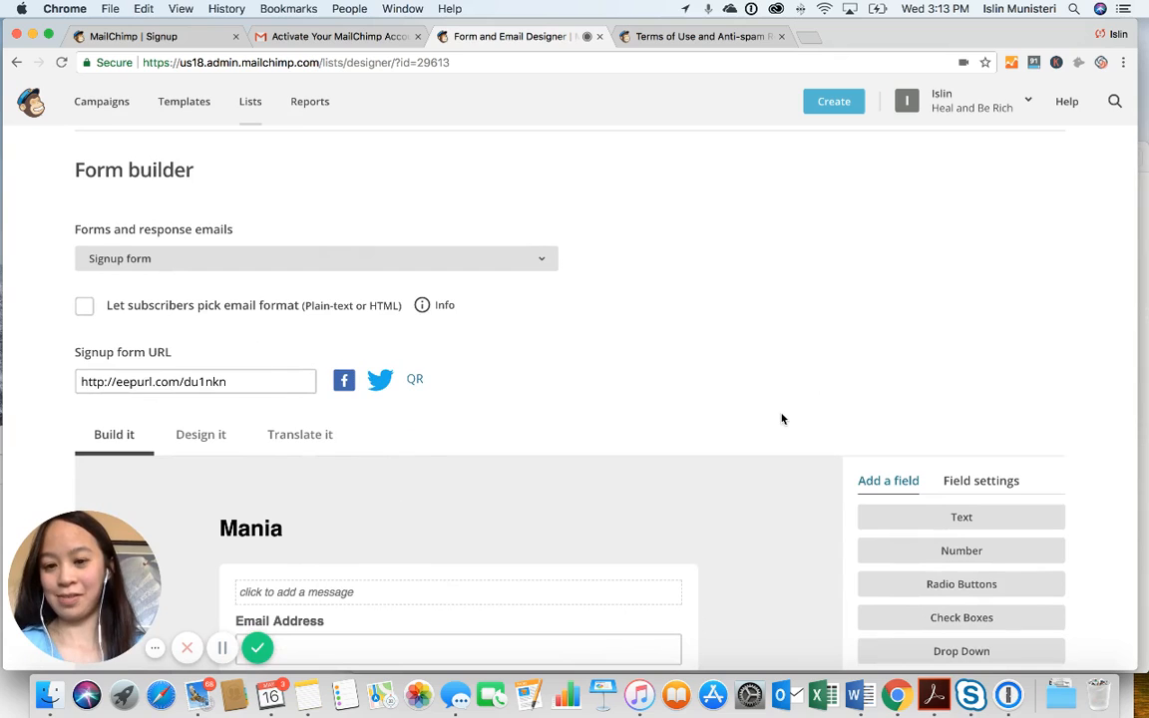
click(553, 261)
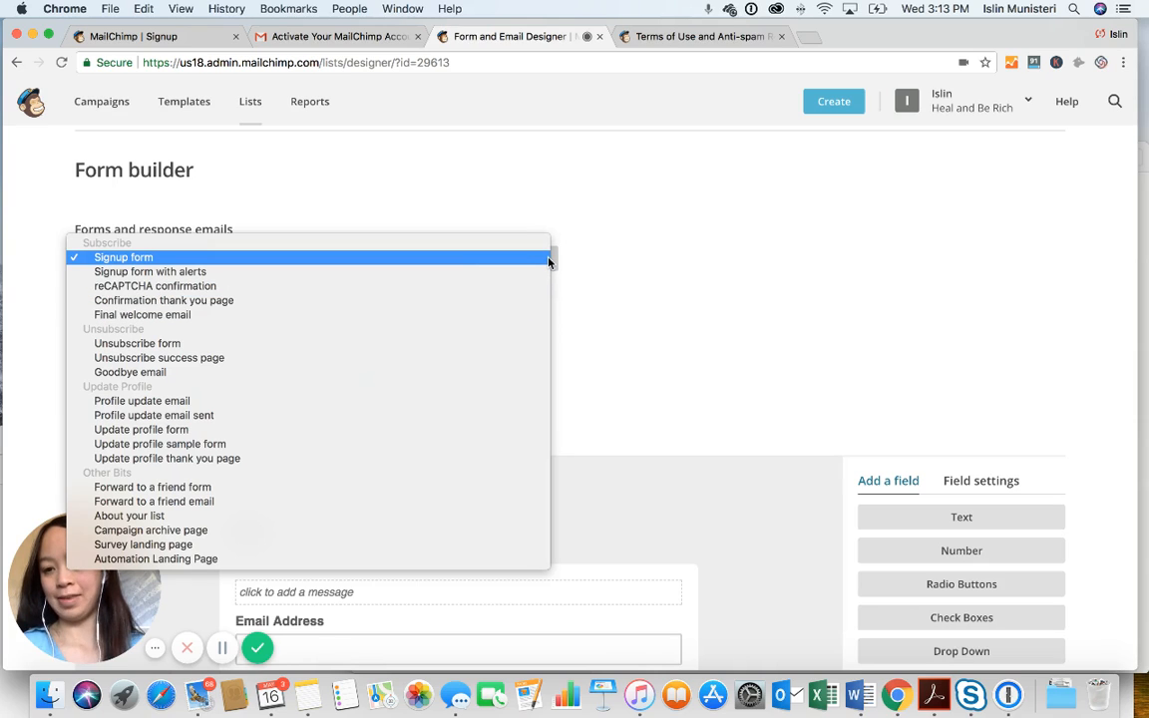
click(547, 261)
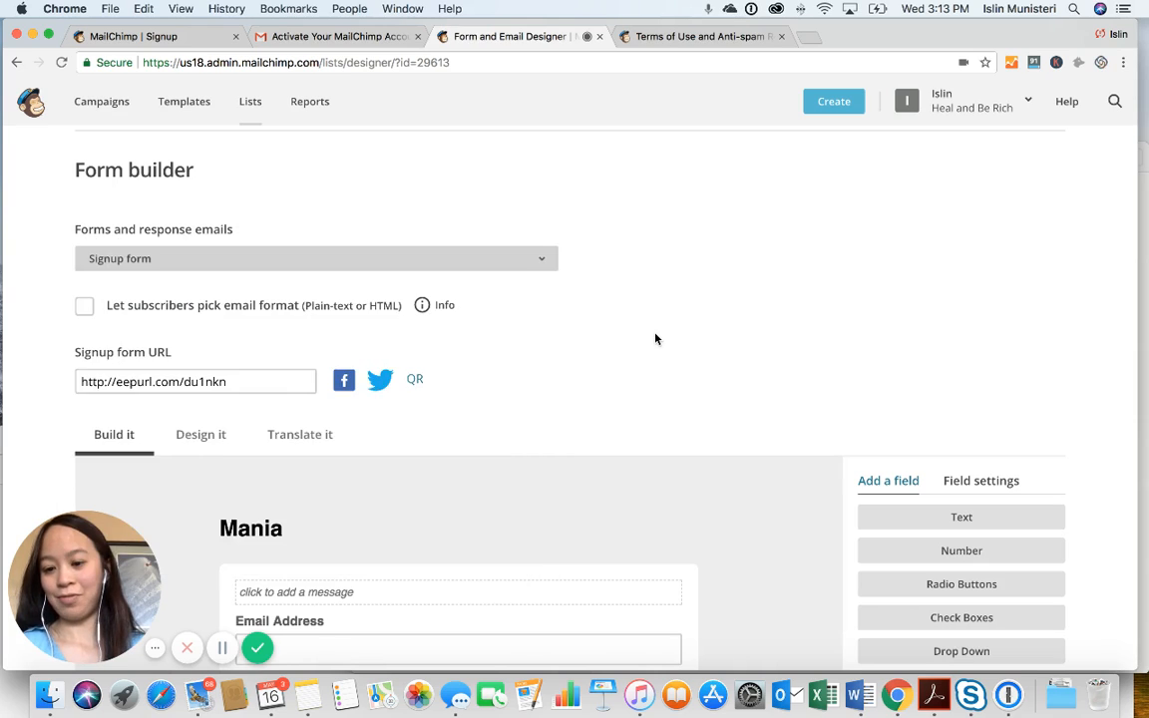
Bring up the edit dialog for the signup form's Mania heading text
scroll(655, 338, down, 4)
scroll(656, 338, down, 5)
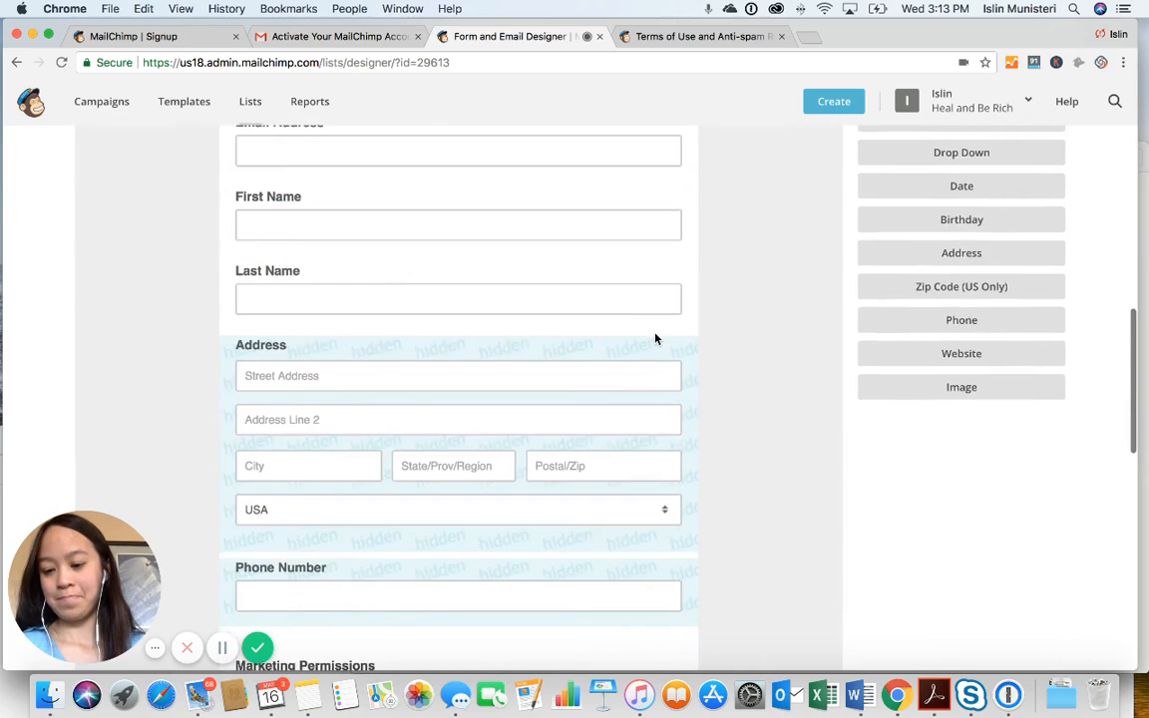
scroll(655, 338, up, 2)
scroll(655, 338, up, 3)
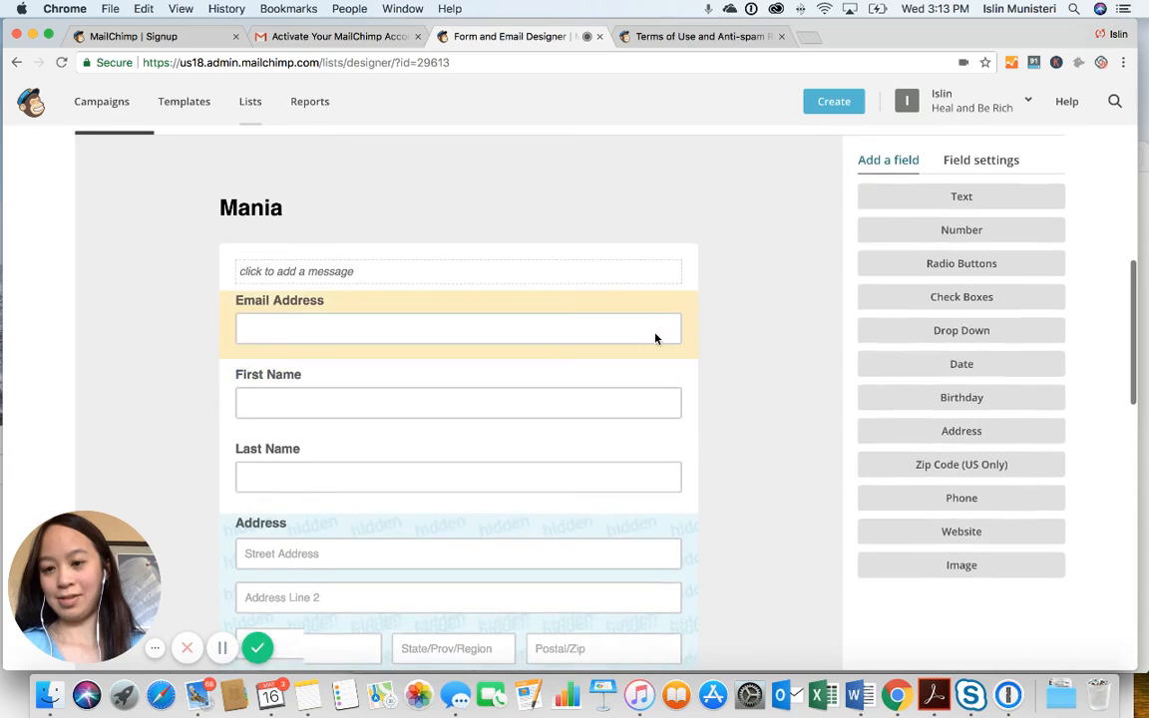
mouse_move(267, 241)
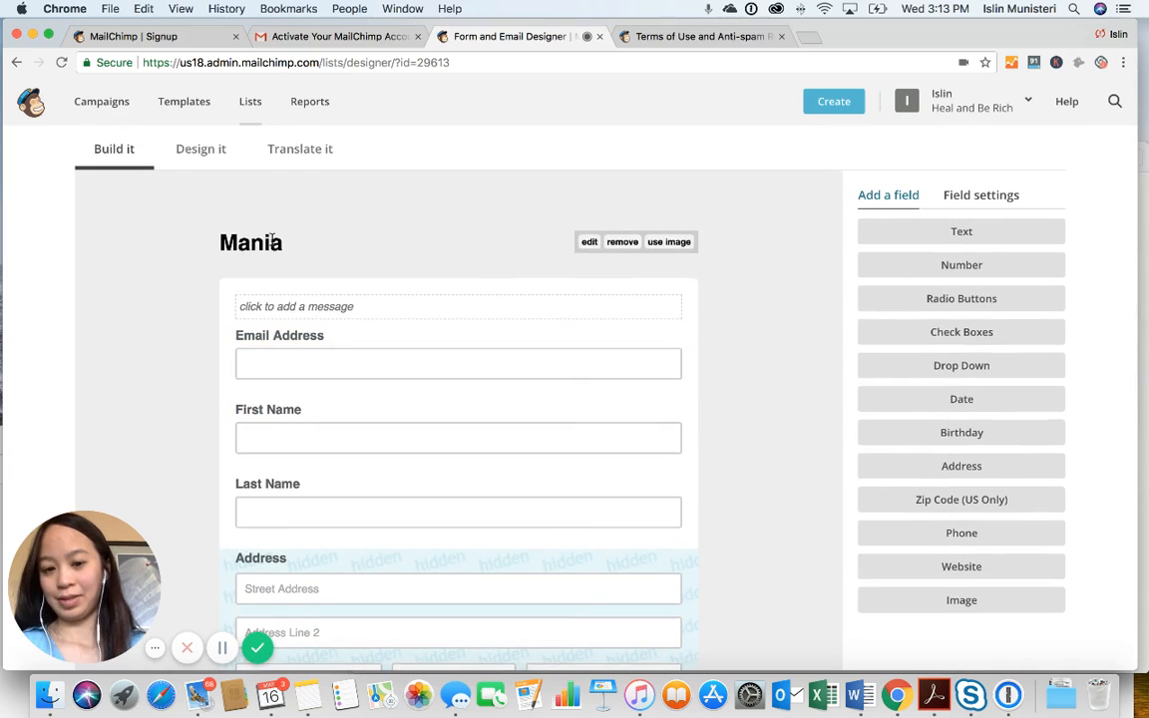
click(587, 243)
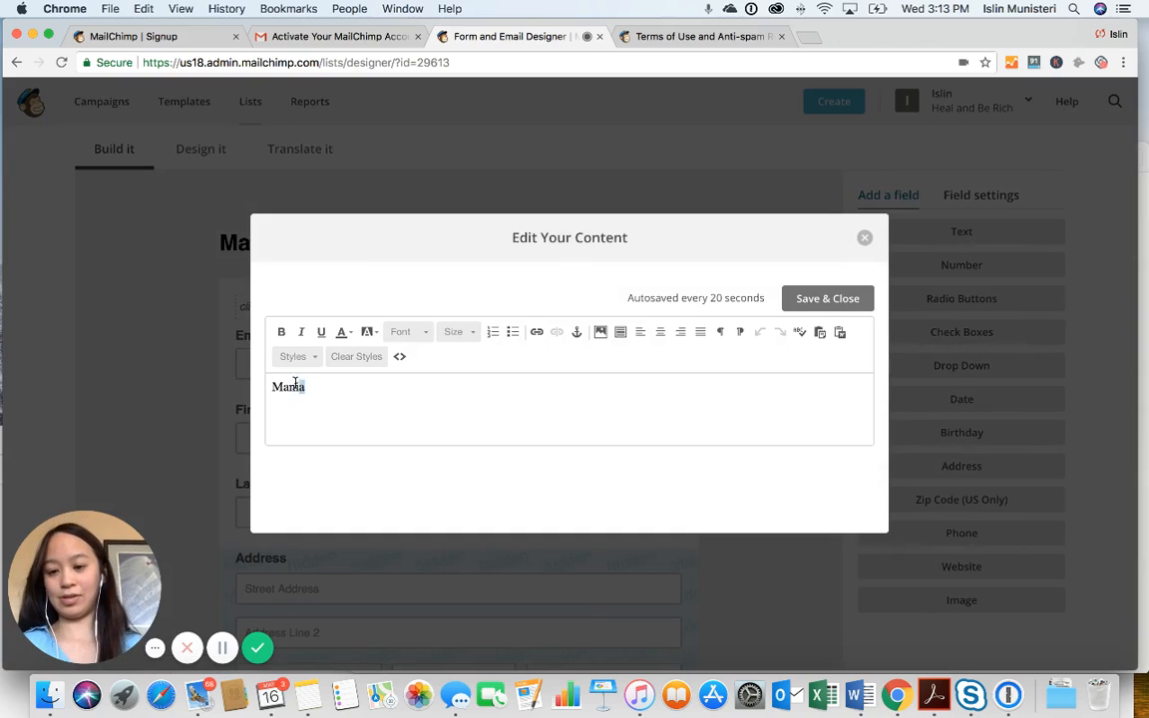
Replace the heading 'Mania' with 'Organizing Your Ideas and Projects While Hypomanic or Manic' and save
drag(303, 387, 216, 393)
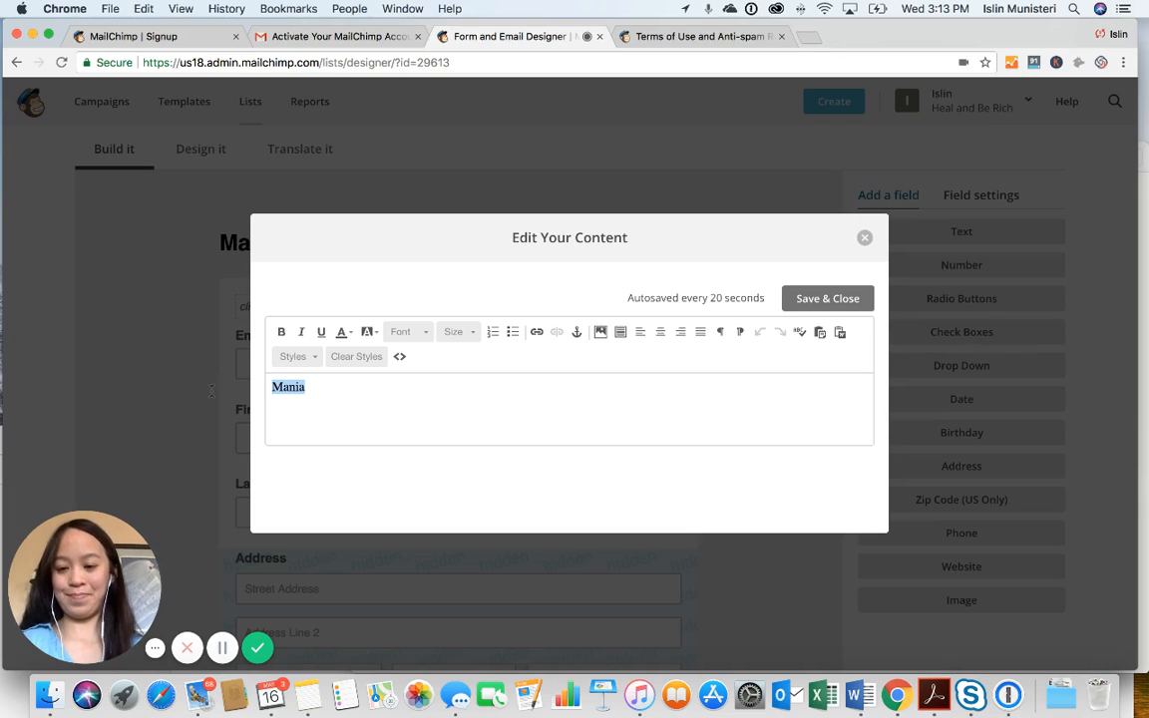
text(O)
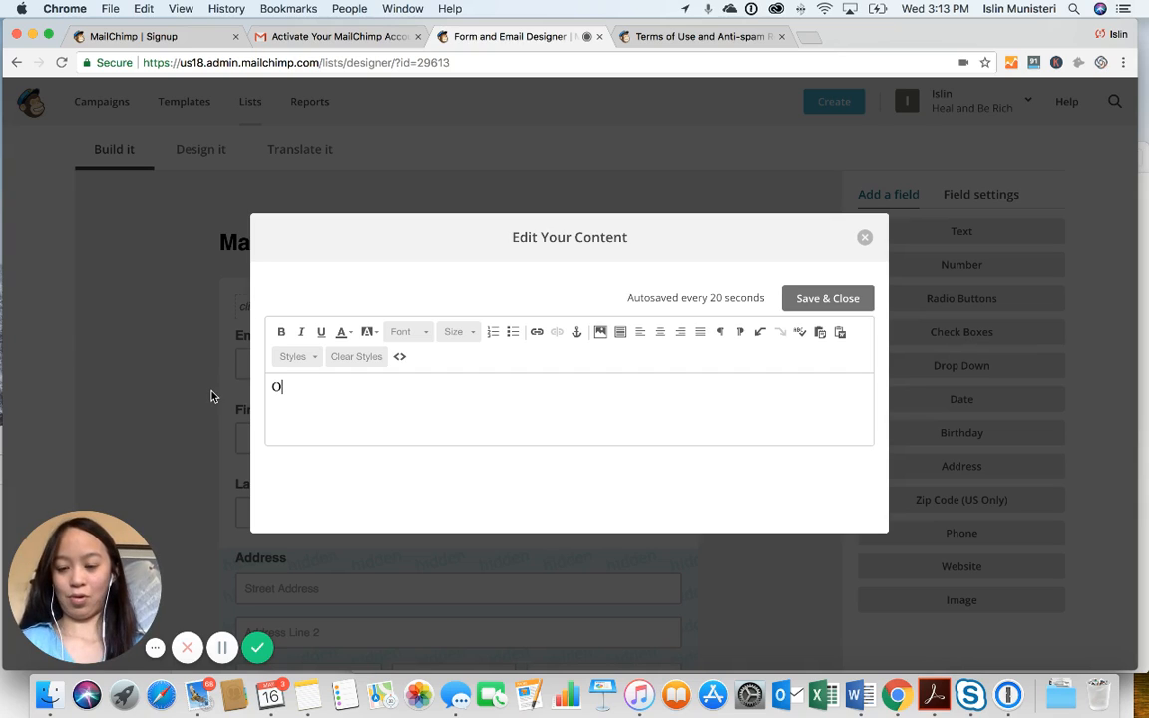
text(rganizing )
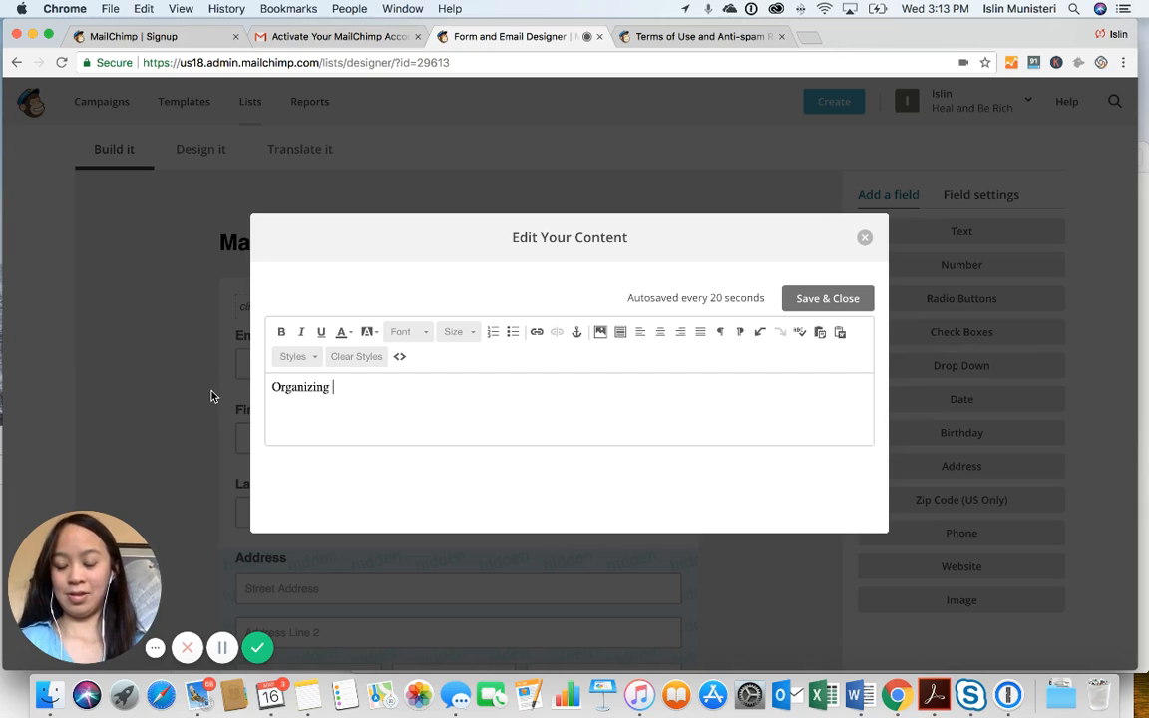
text(Your Ideas W)
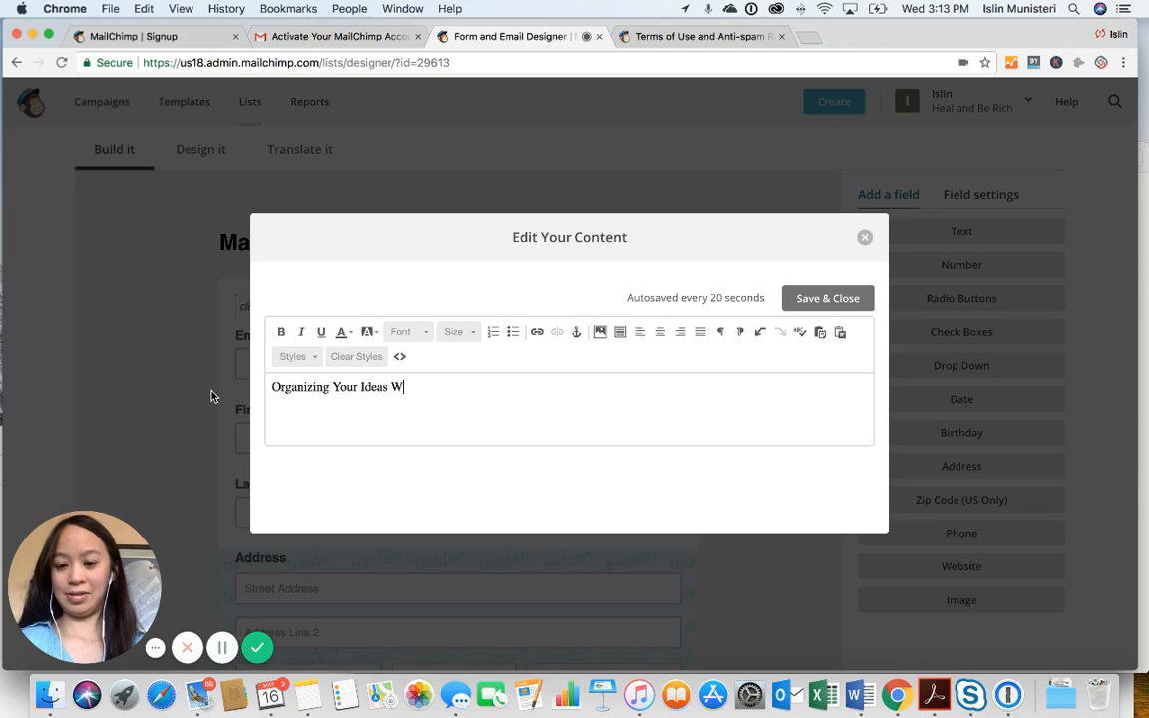
text(hile )
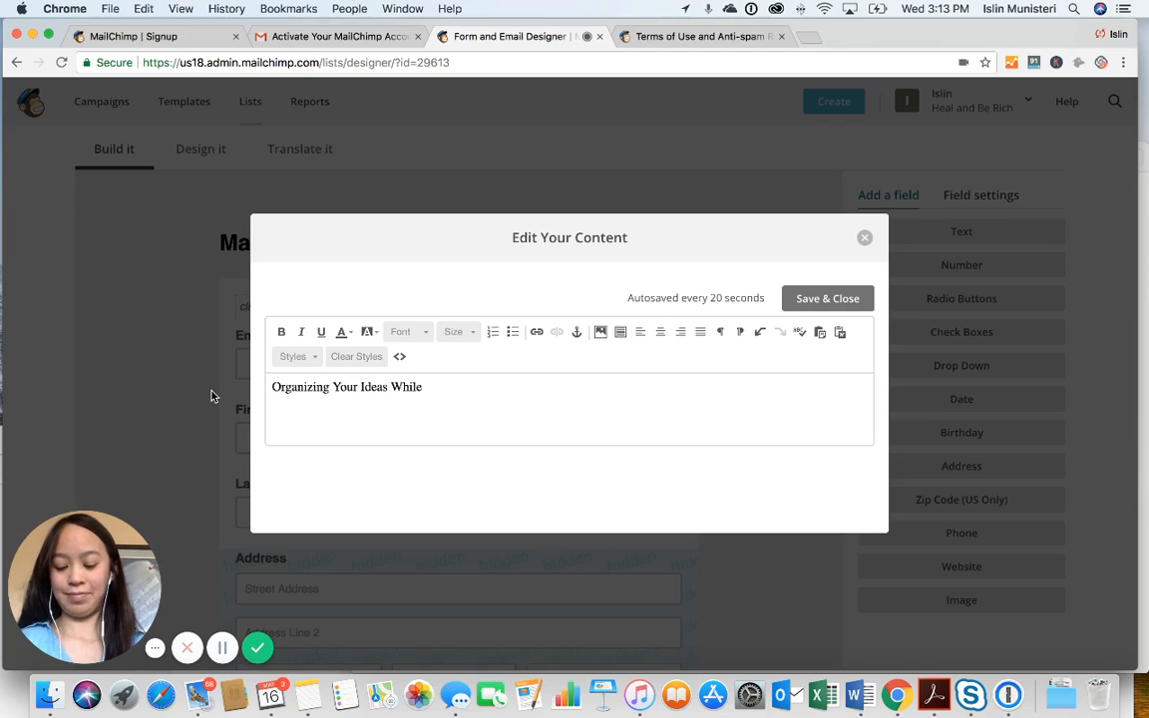
text(Hope)
key(BackSpace)
key(BackSpace)
key(BackSpace)
text(y)
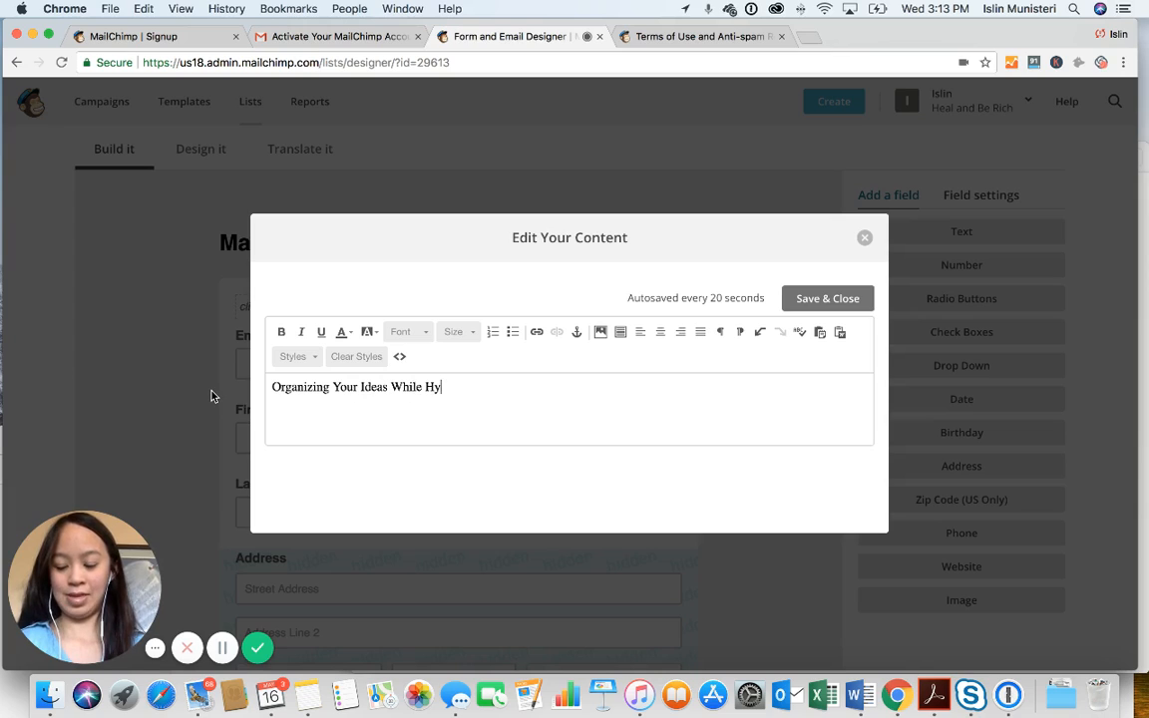
text(pomanic of M)
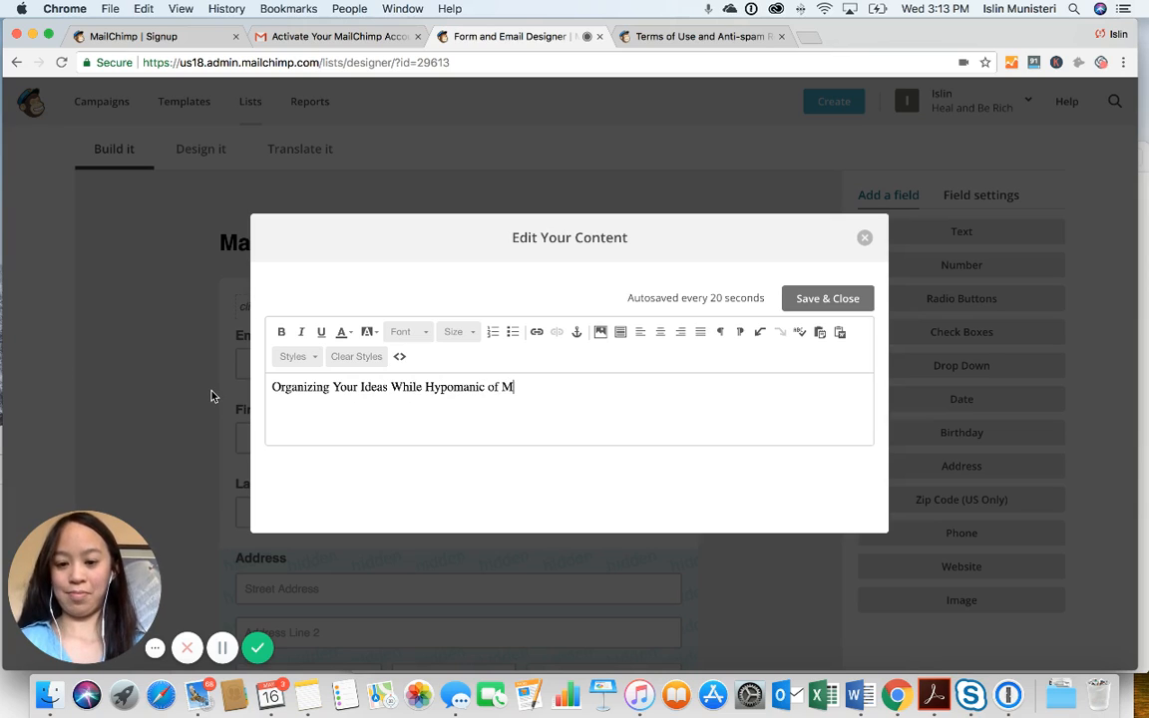
key(BackSpace)
key(BackSpace)
key(BackSpace)
text(r Manic)
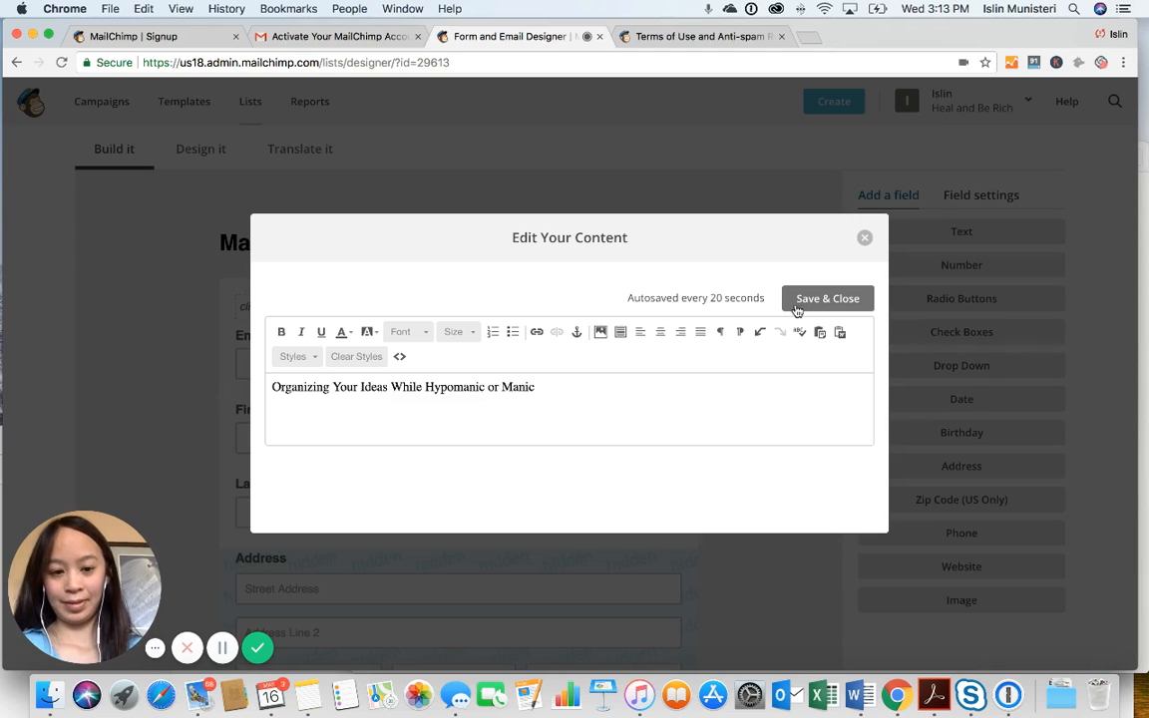
click(401, 389)
text(and Projects)
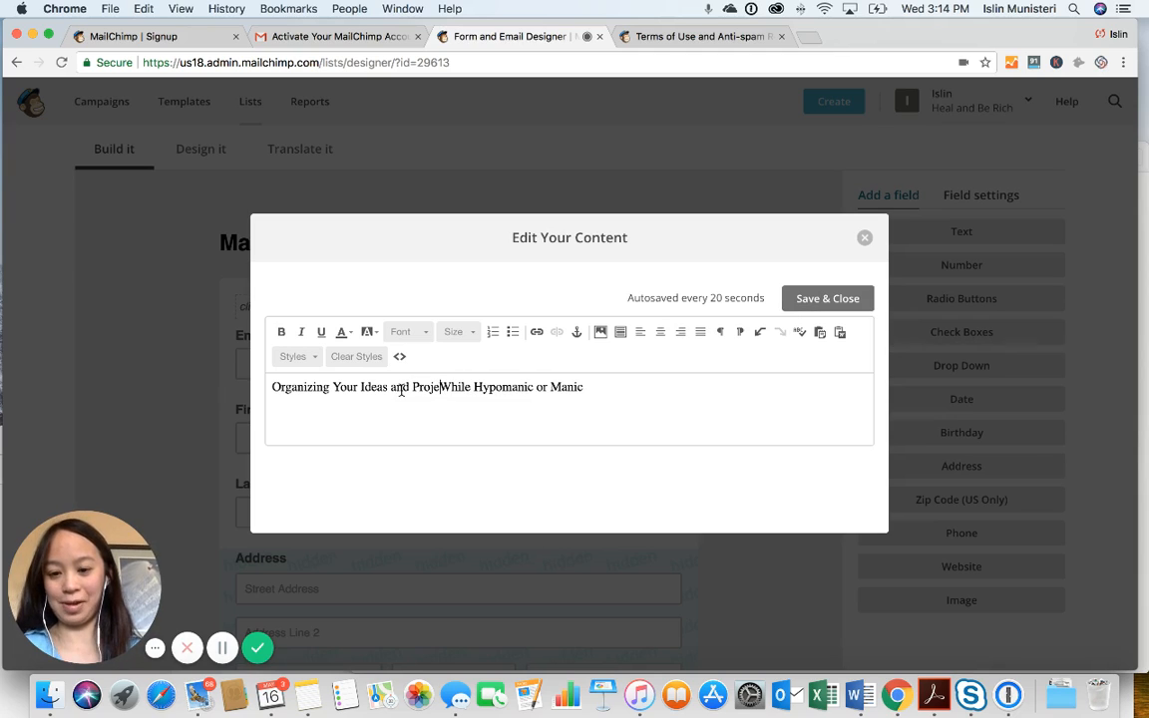
click(826, 298)
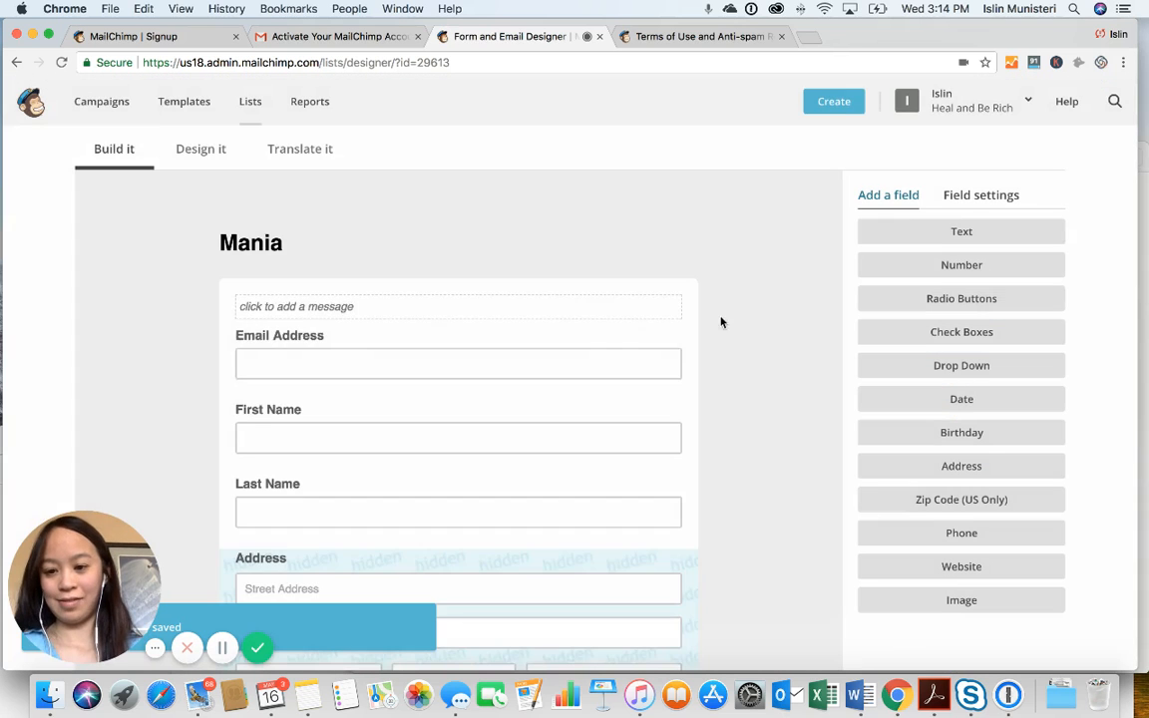
scroll(552, 374, down, 3)
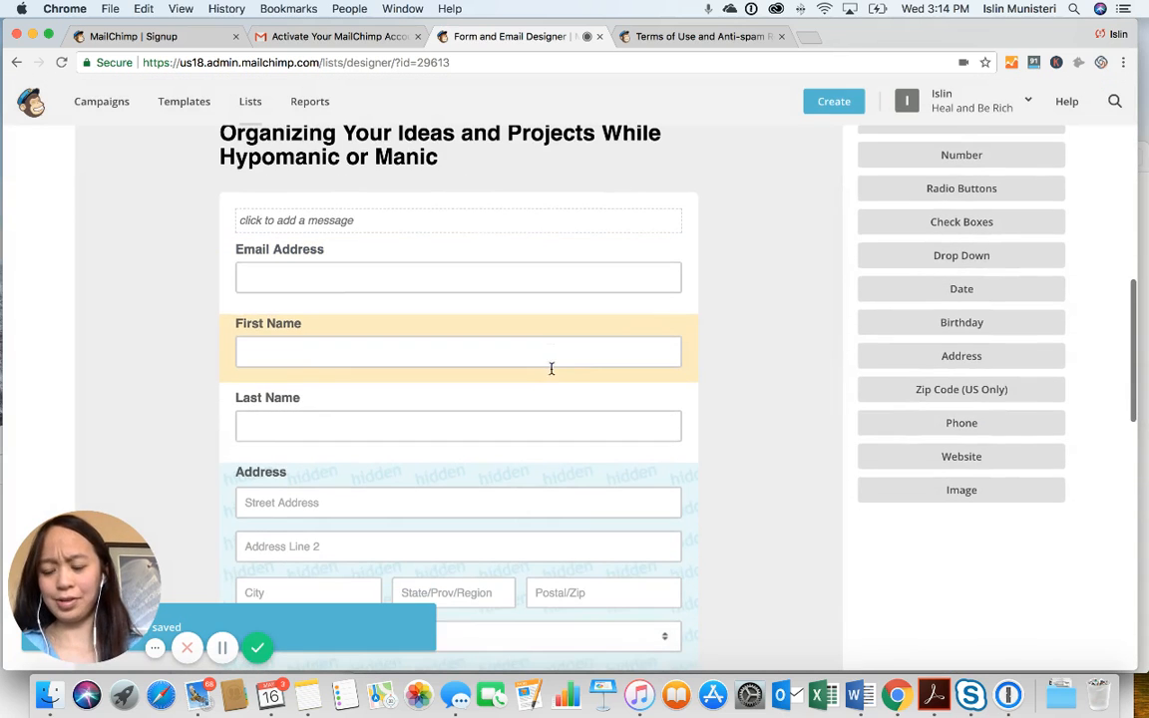
scroll(551, 374, down, 1)
Delete the Last Name field, leaving Email Address, First Name and the hidden Address
click(379, 375)
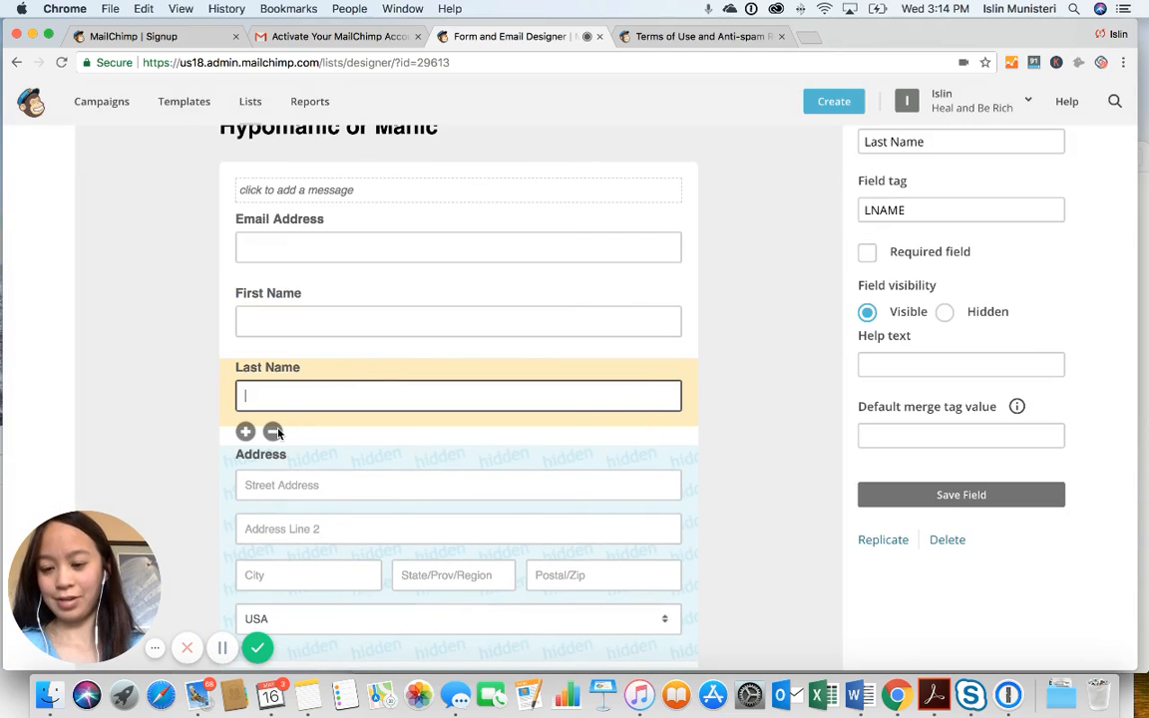
click(273, 431)
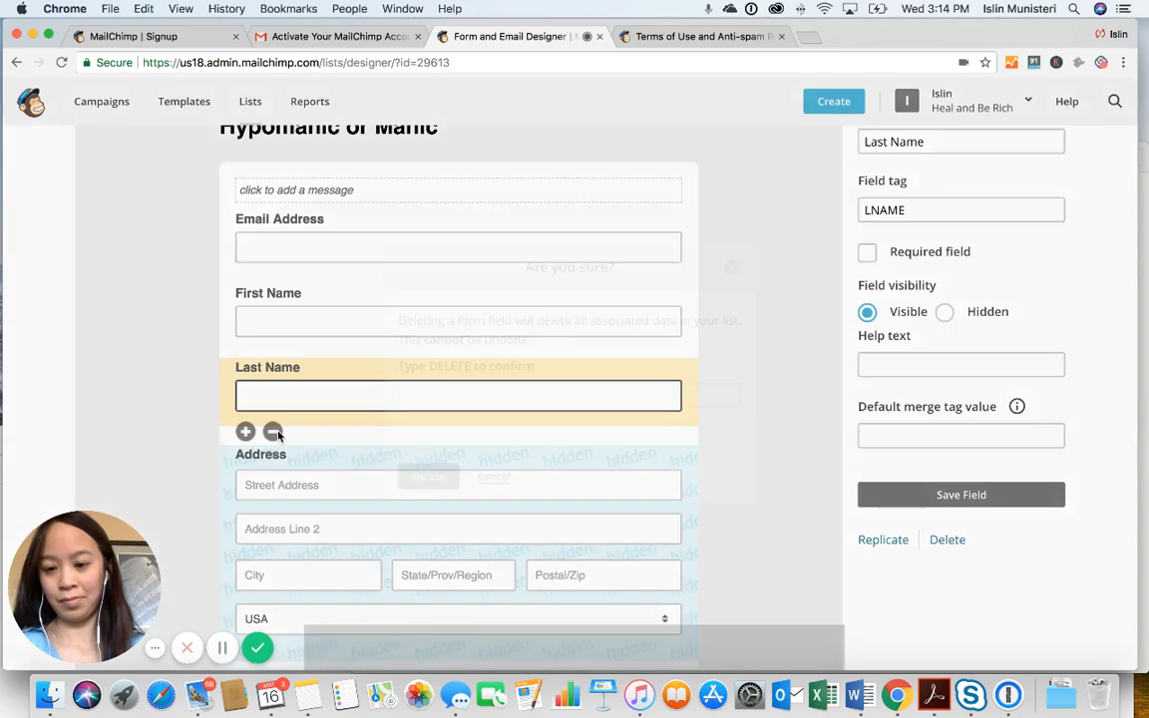
text(DEL)
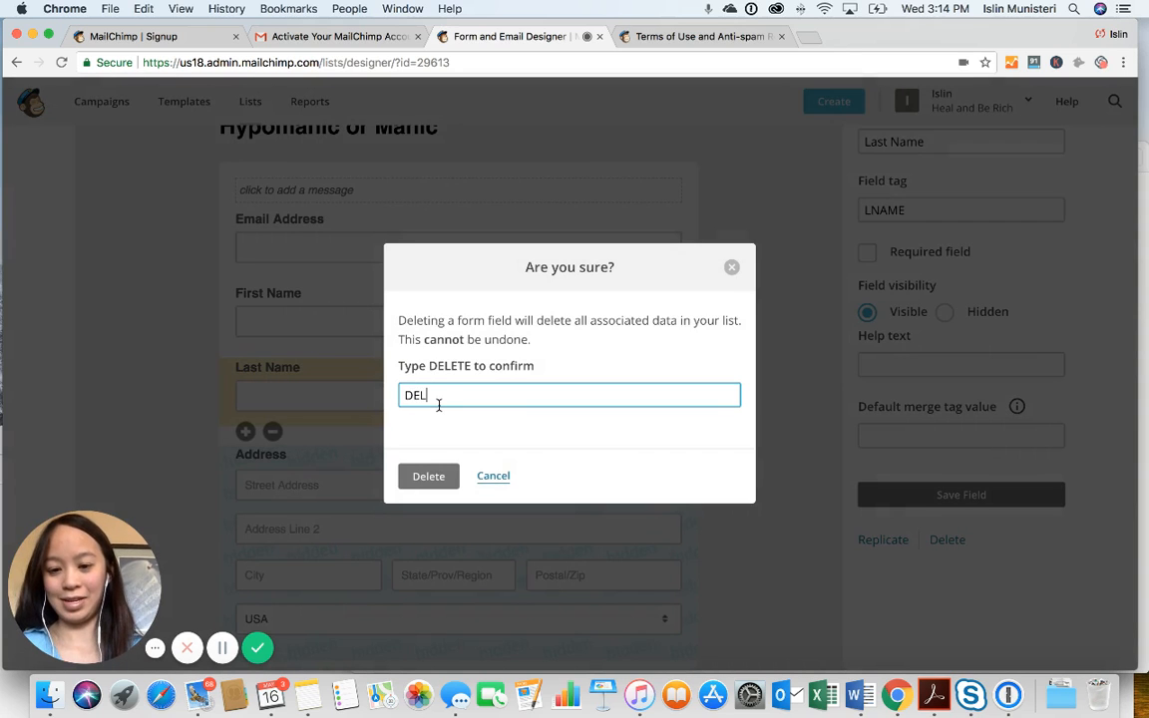
text(ETE)
click(426, 475)
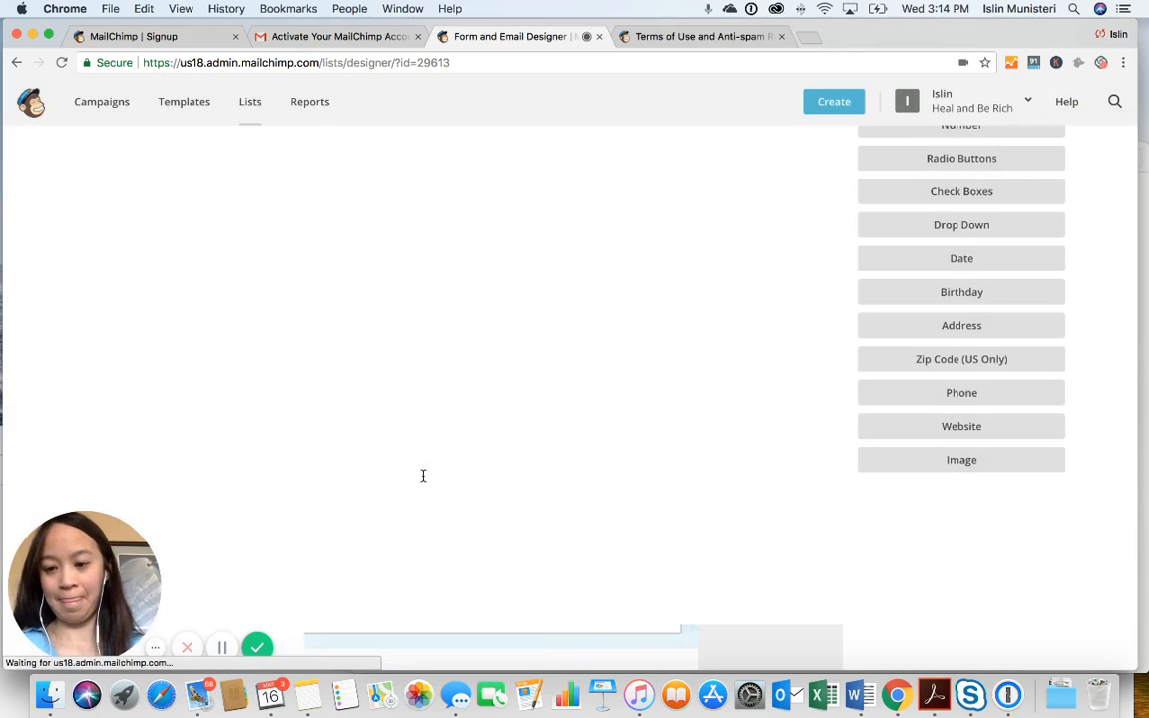
scroll(423, 476, up, 2)
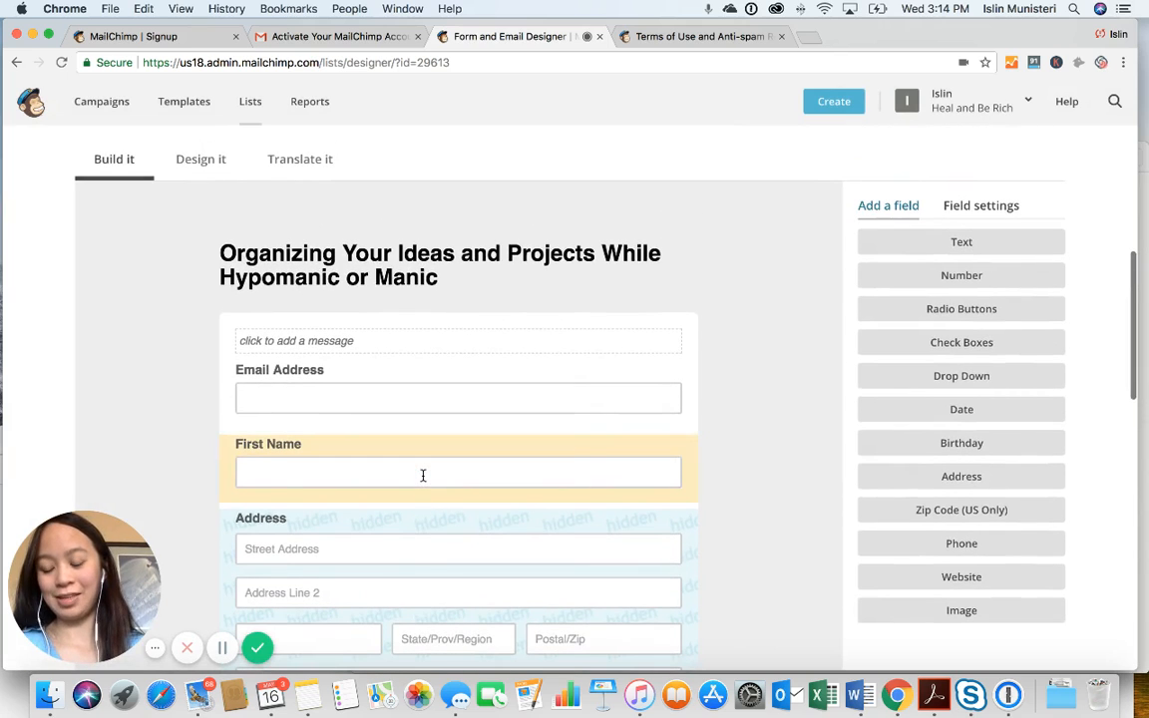
scroll(454, 409, up, 1)
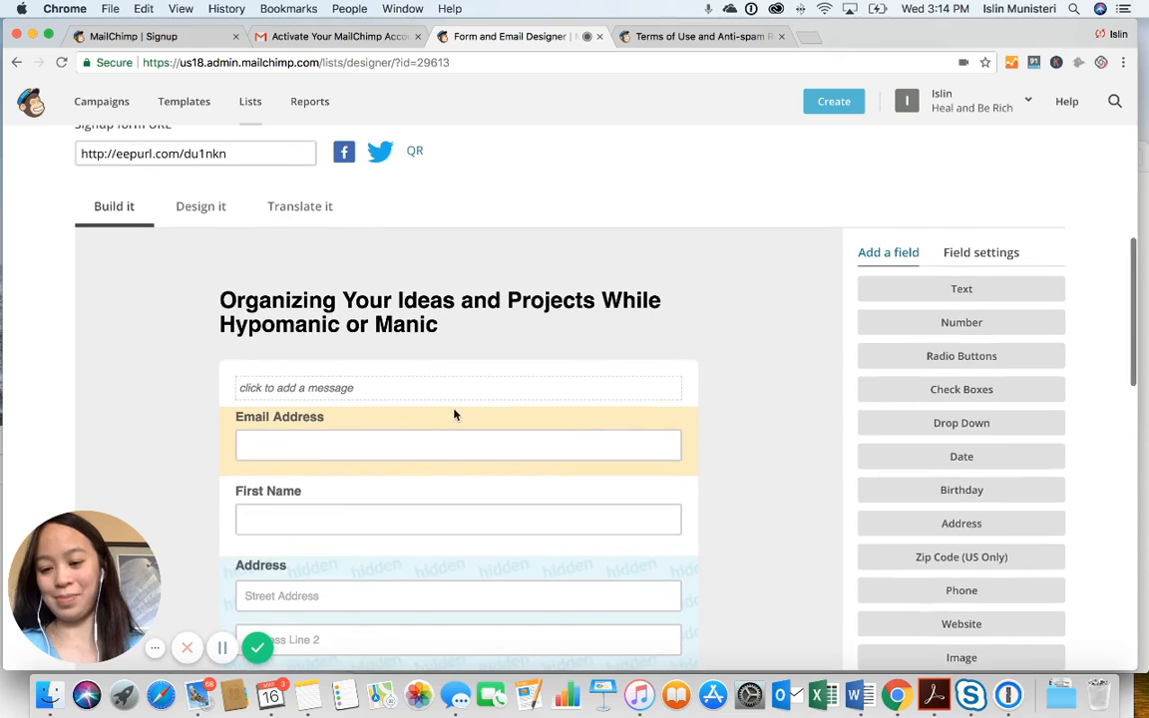
scroll(454, 413, down, 2)
scroll(453, 414, up, 1)
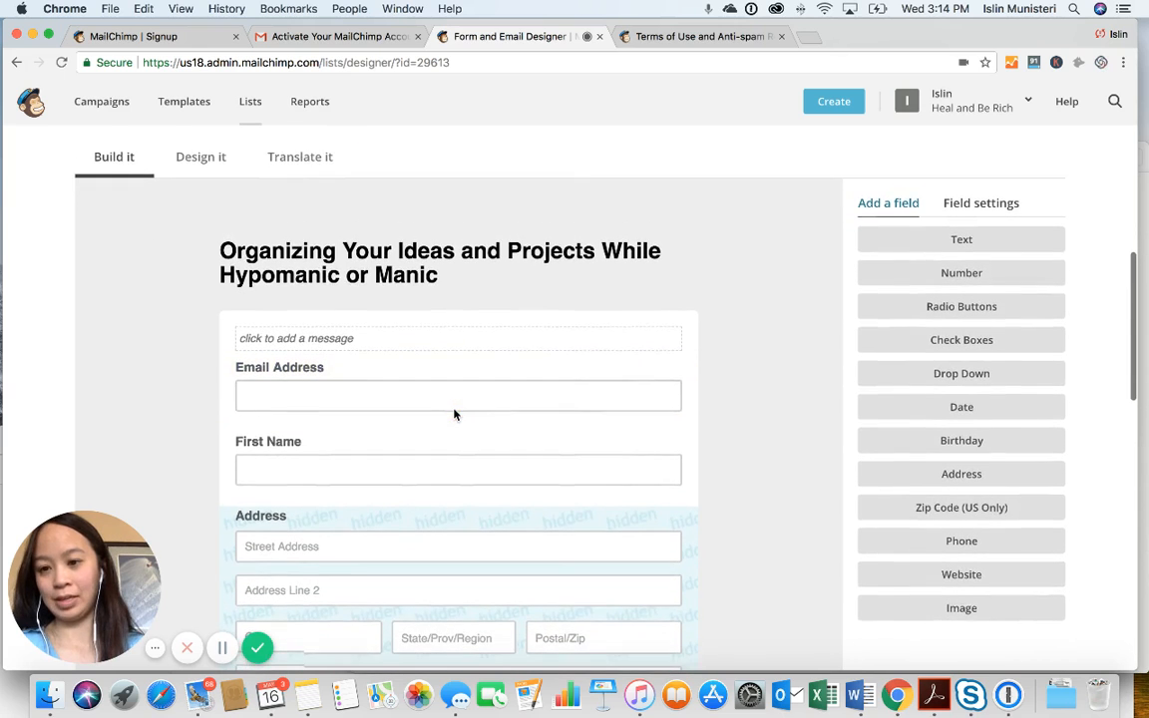
scroll(276, 276, up, 5)
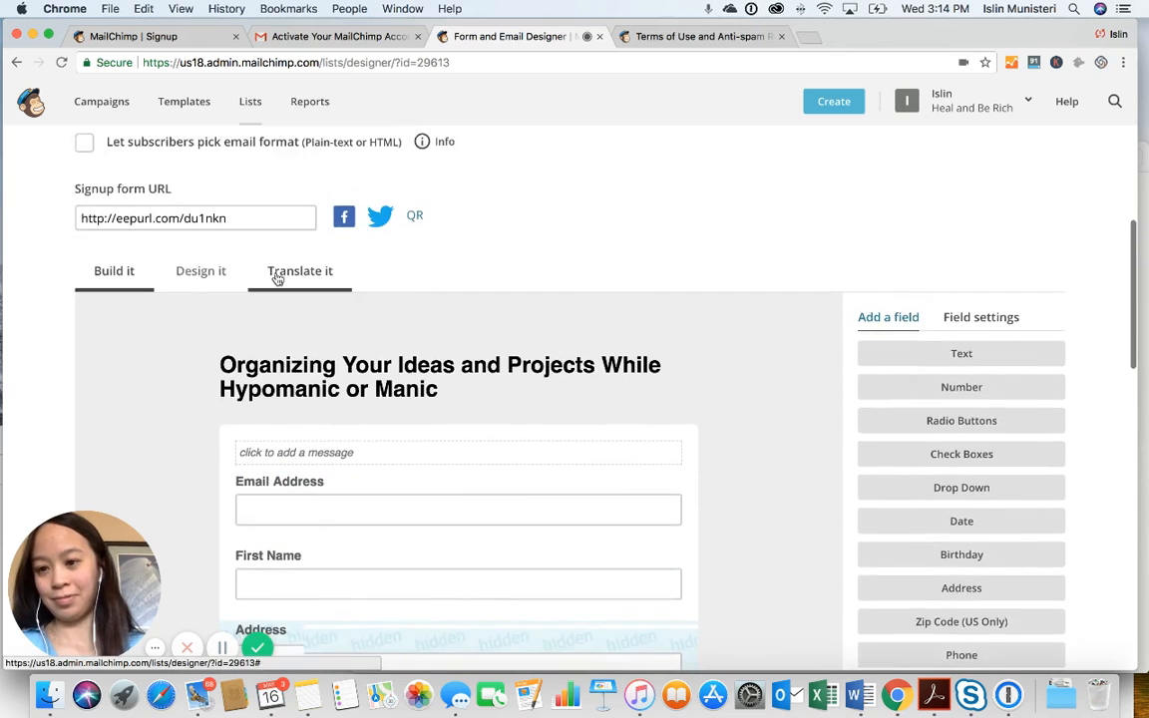
scroll(276, 279, down, 4)
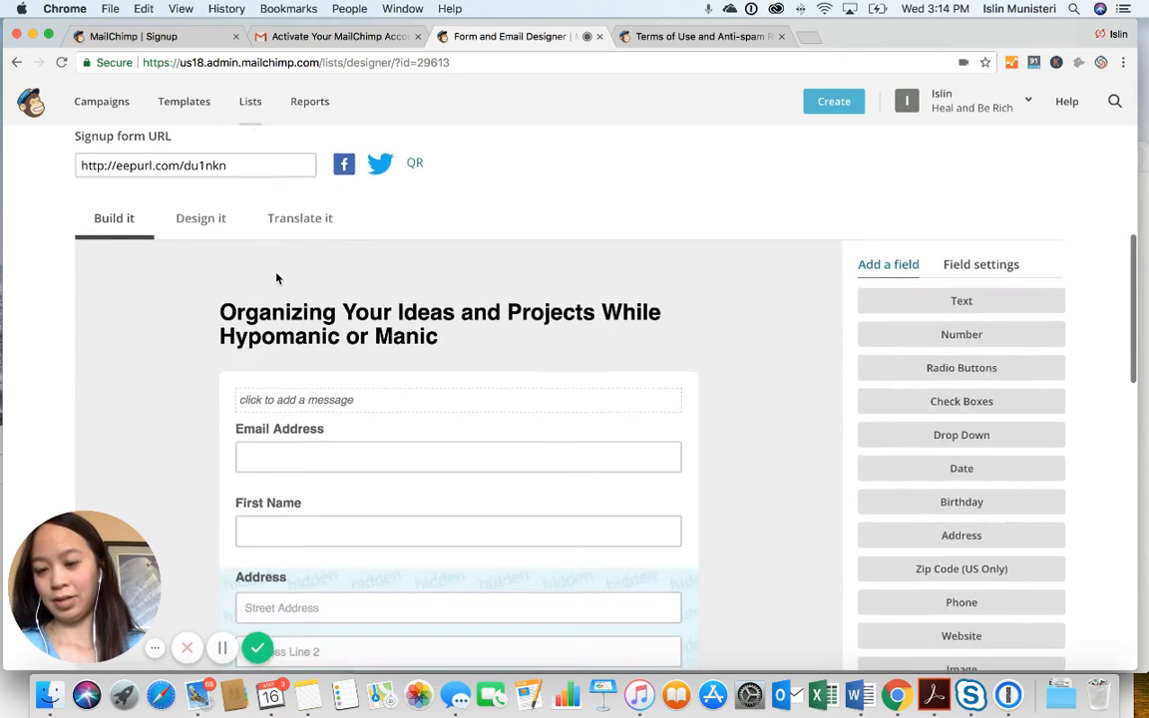
Replace the #eeeeee page background with #81D5FA, copied from Notes, under Design it
click(203, 198)
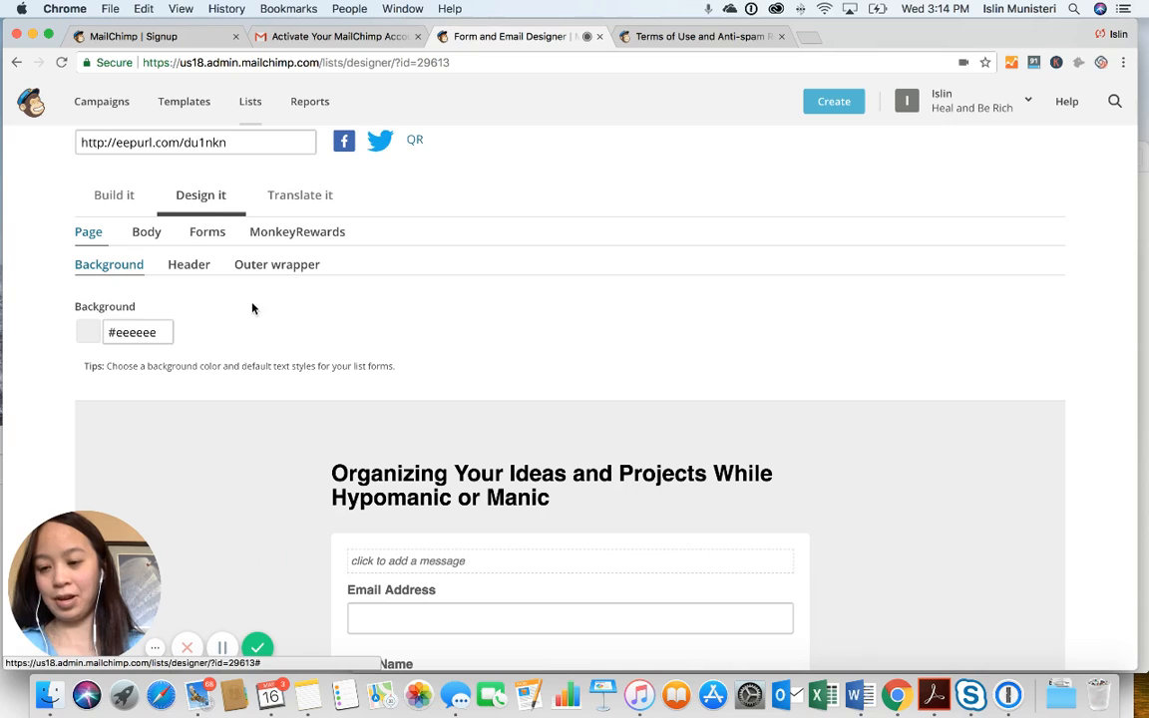
click(308, 695)
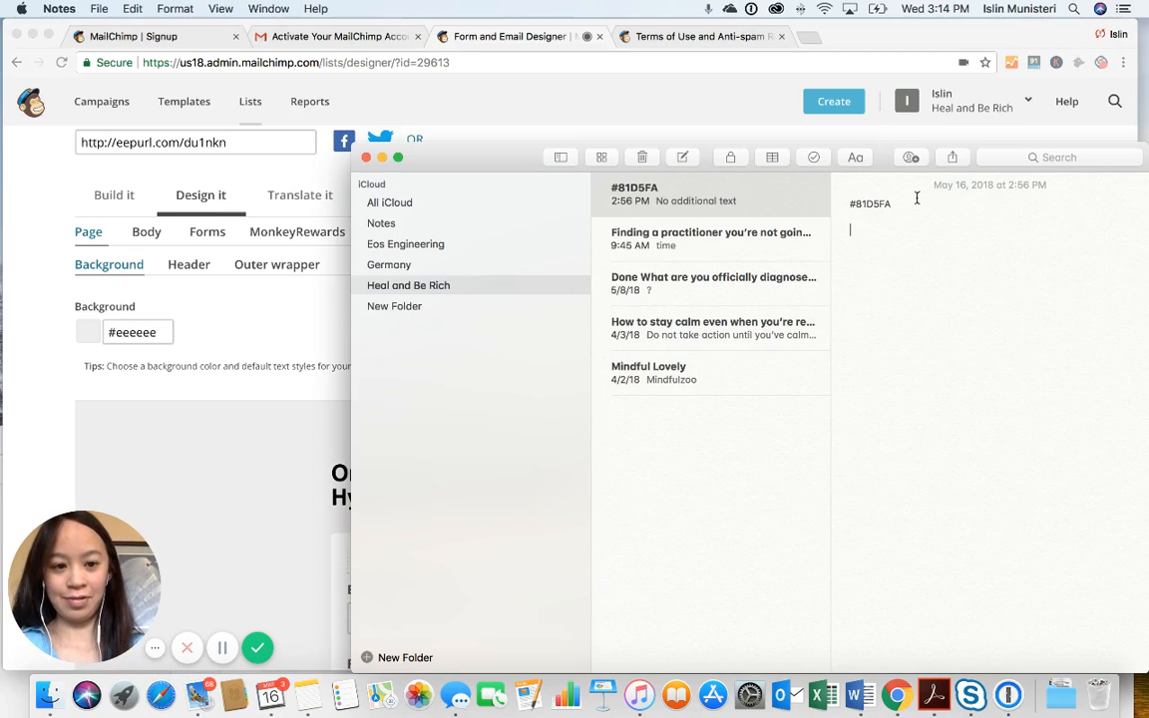
drag(916, 200, 797, 199)
key(super+c)
click(315, 277)
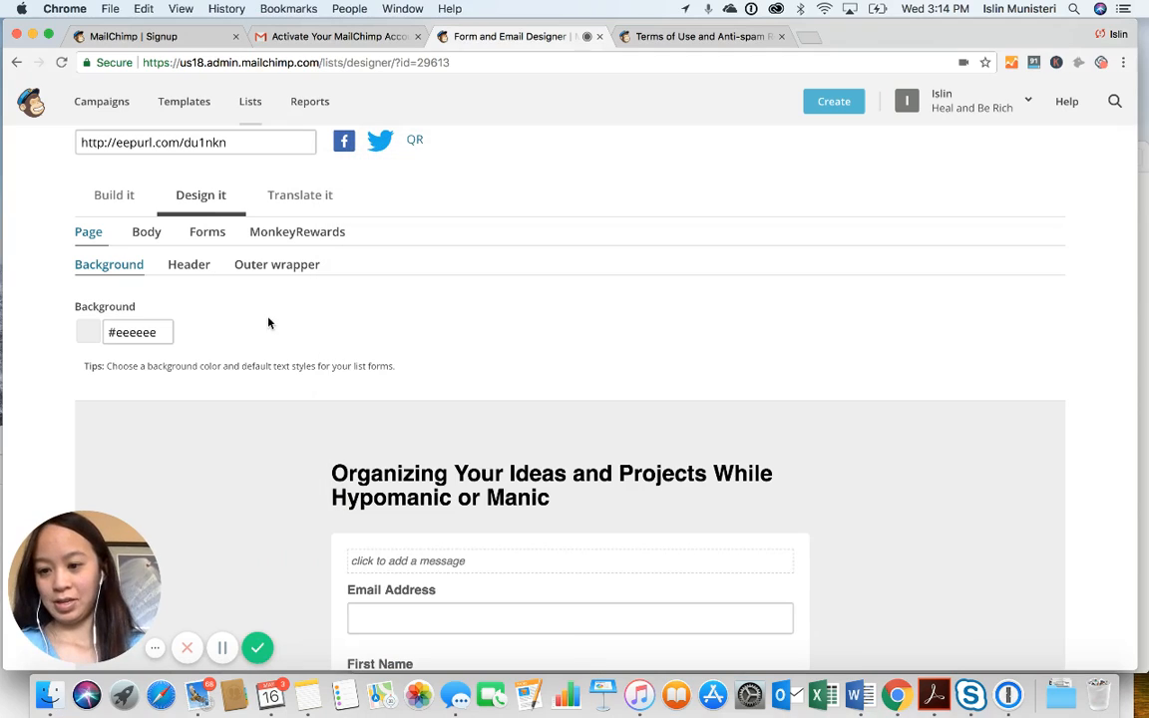
click(163, 335)
drag(165, 333, 118, 322)
key(super+v)
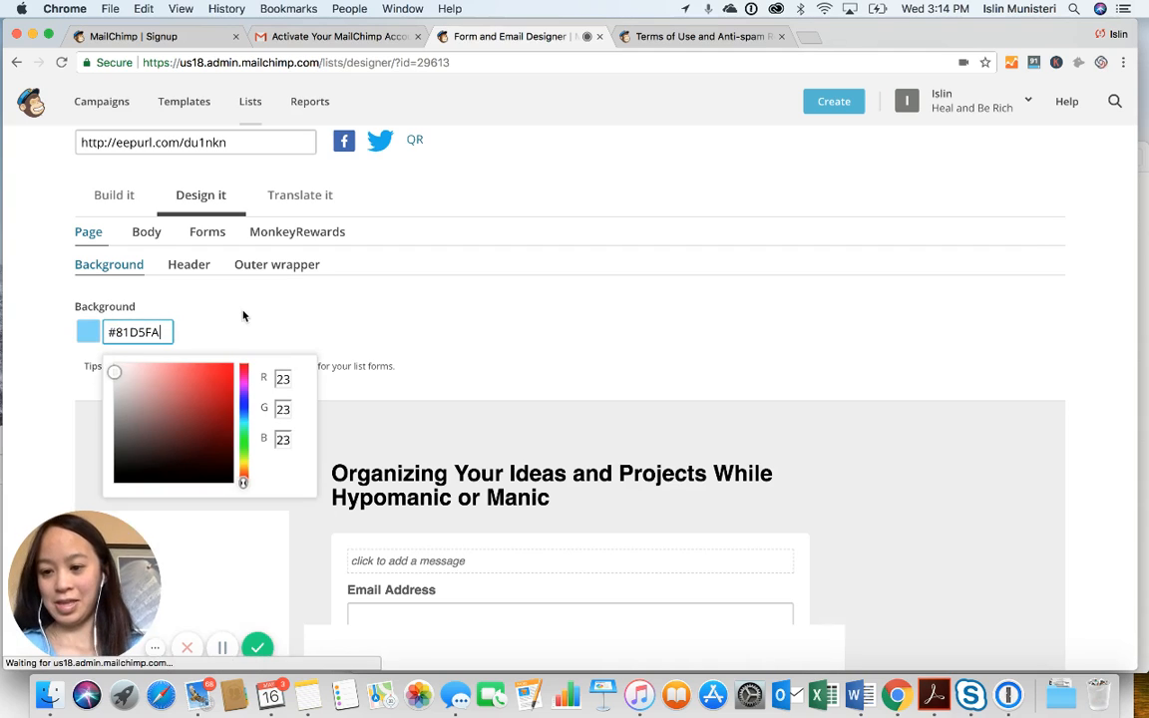
click(350, 318)
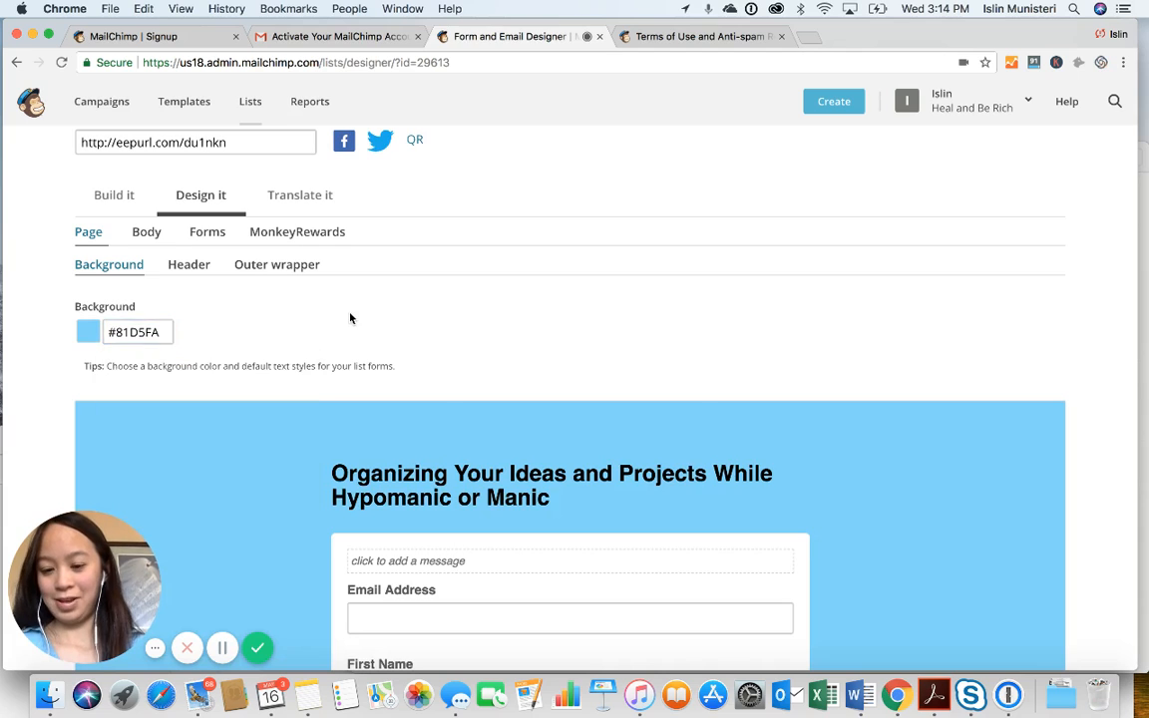
scroll(350, 318, down, 3)
scroll(349, 314, down, 1)
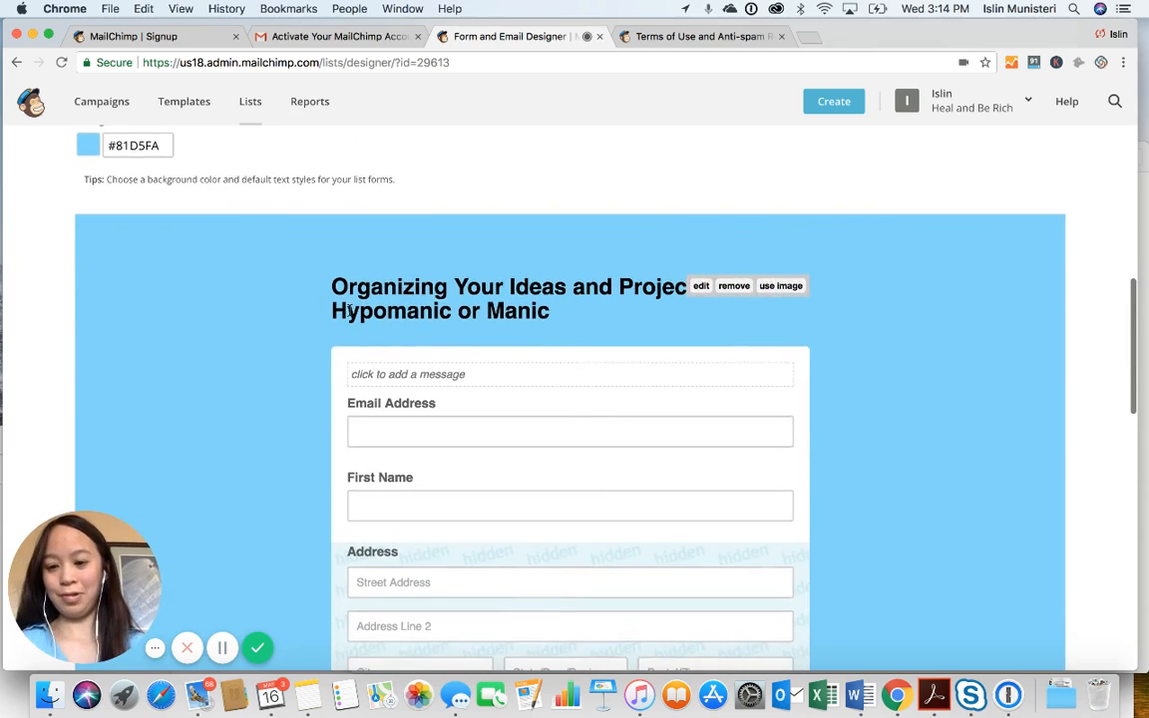
scroll(349, 313, up, 2)
scroll(350, 316, down, 2)
scroll(350, 315, down, 5)
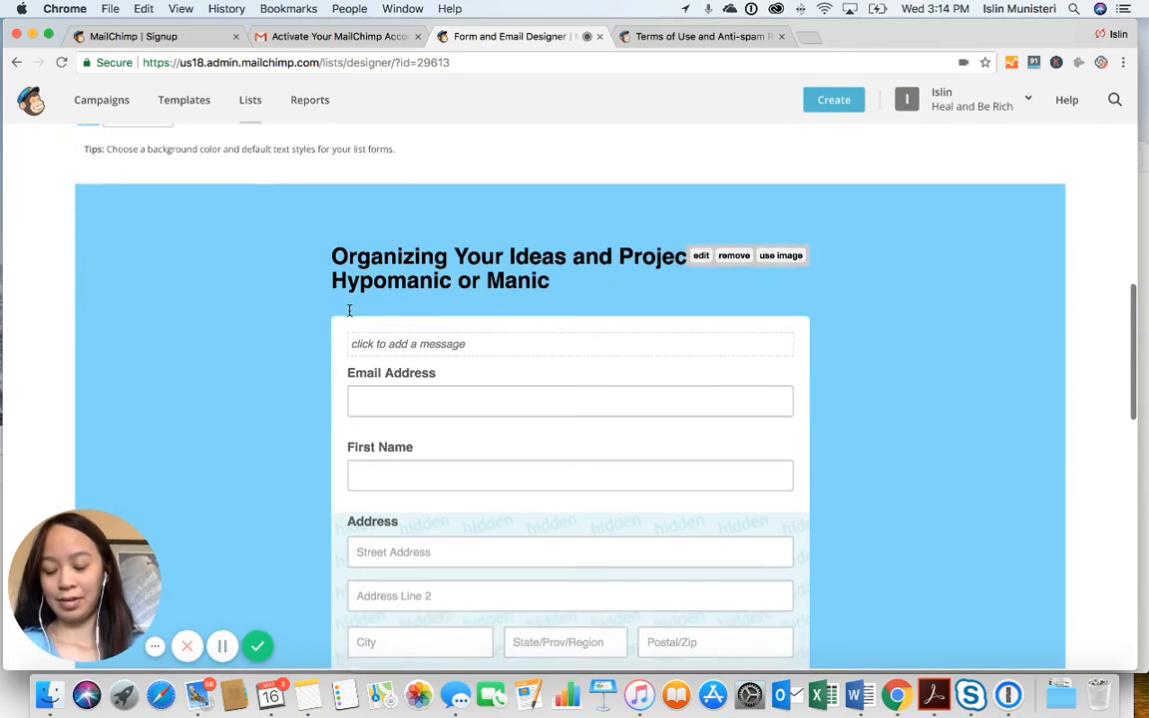
scroll(350, 310, down, 3)
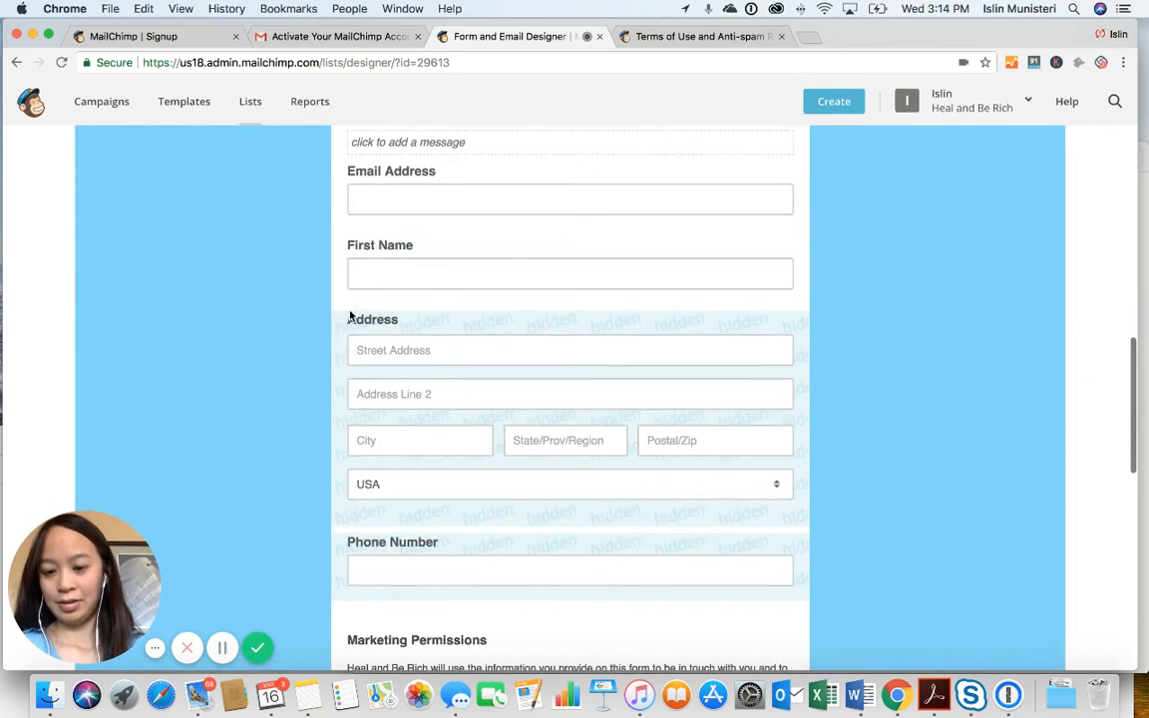
scroll(354, 439, down, 3)
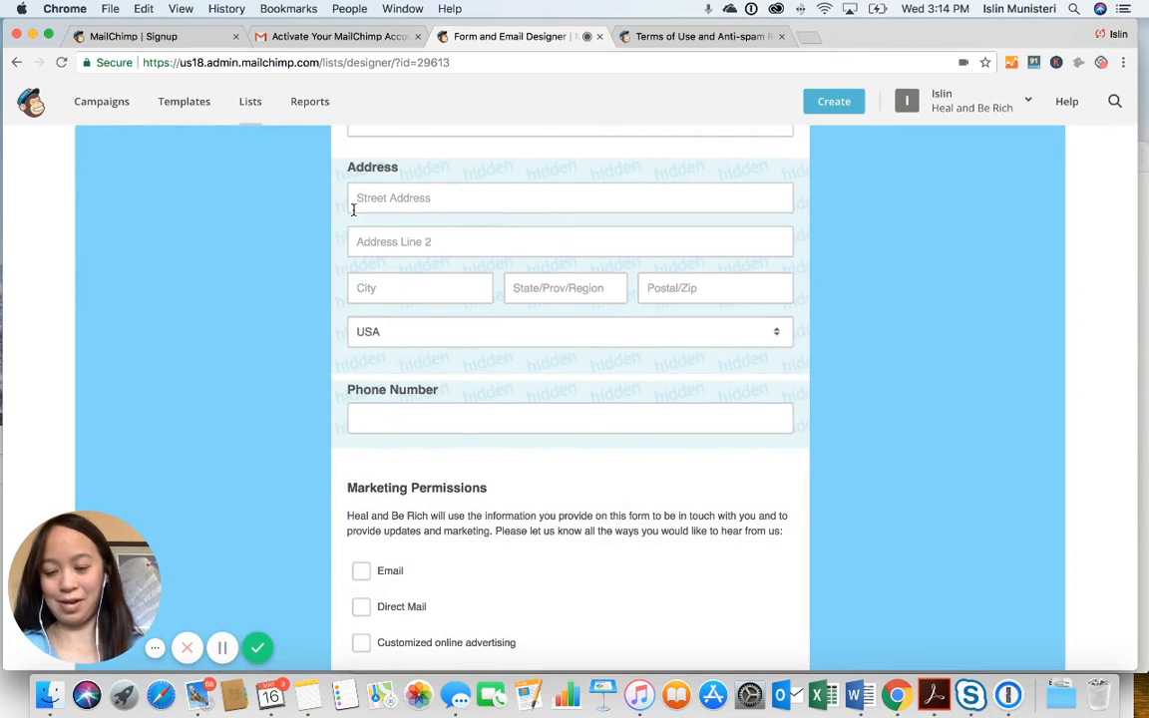
scroll(379, 393, down, 3)
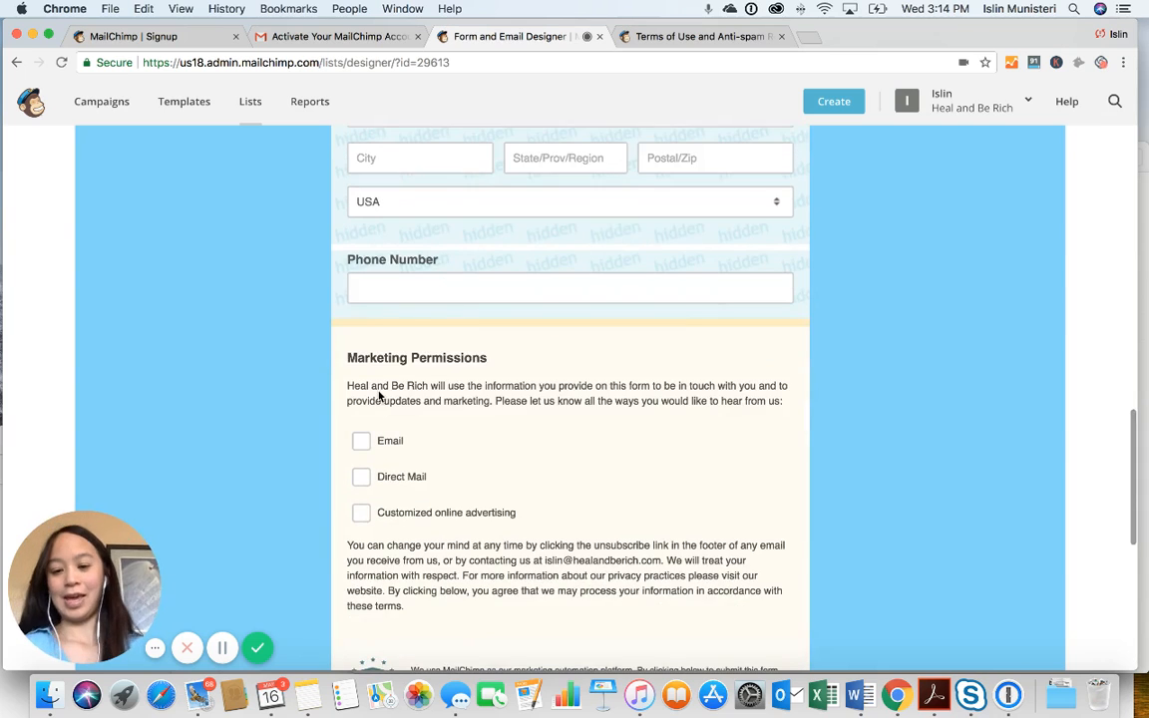
scroll(379, 396, down, 1)
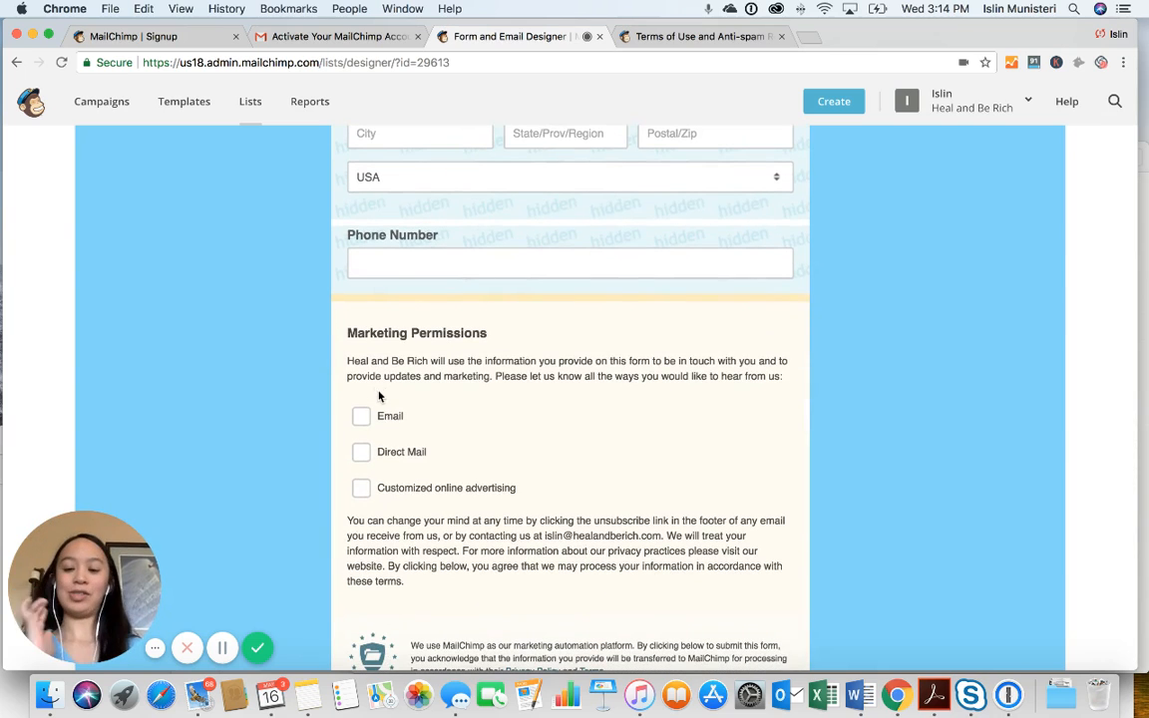
scroll(379, 396, down, 1)
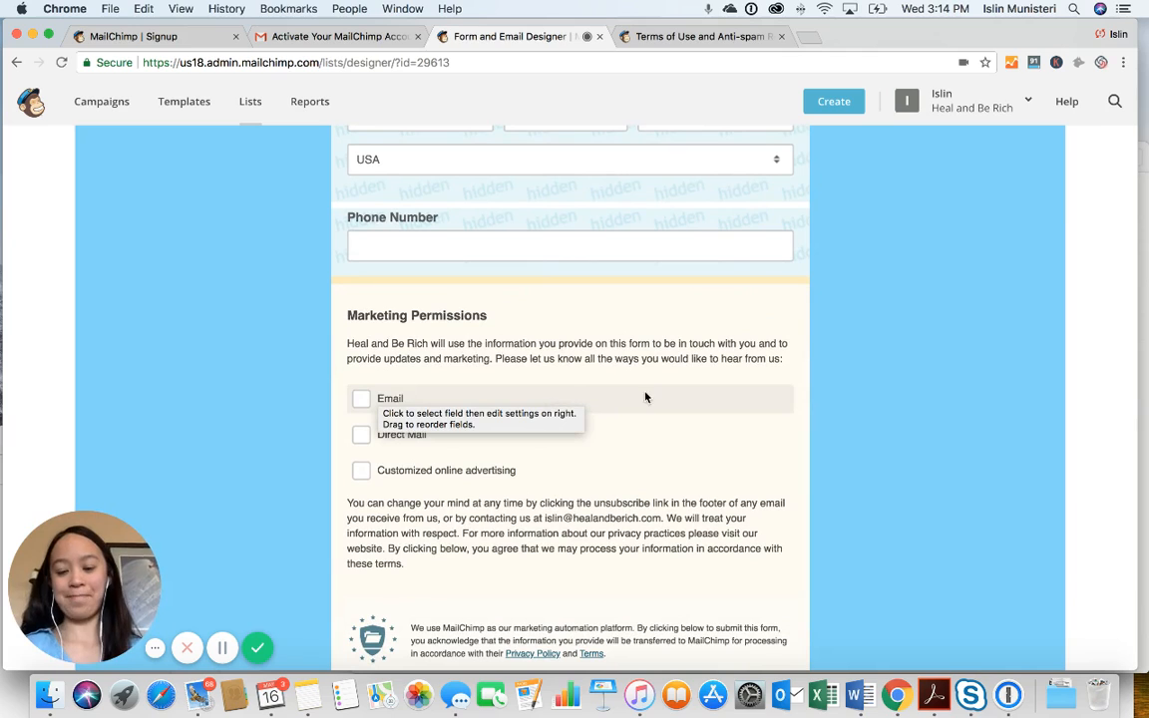
scroll(723, 376, down, 3)
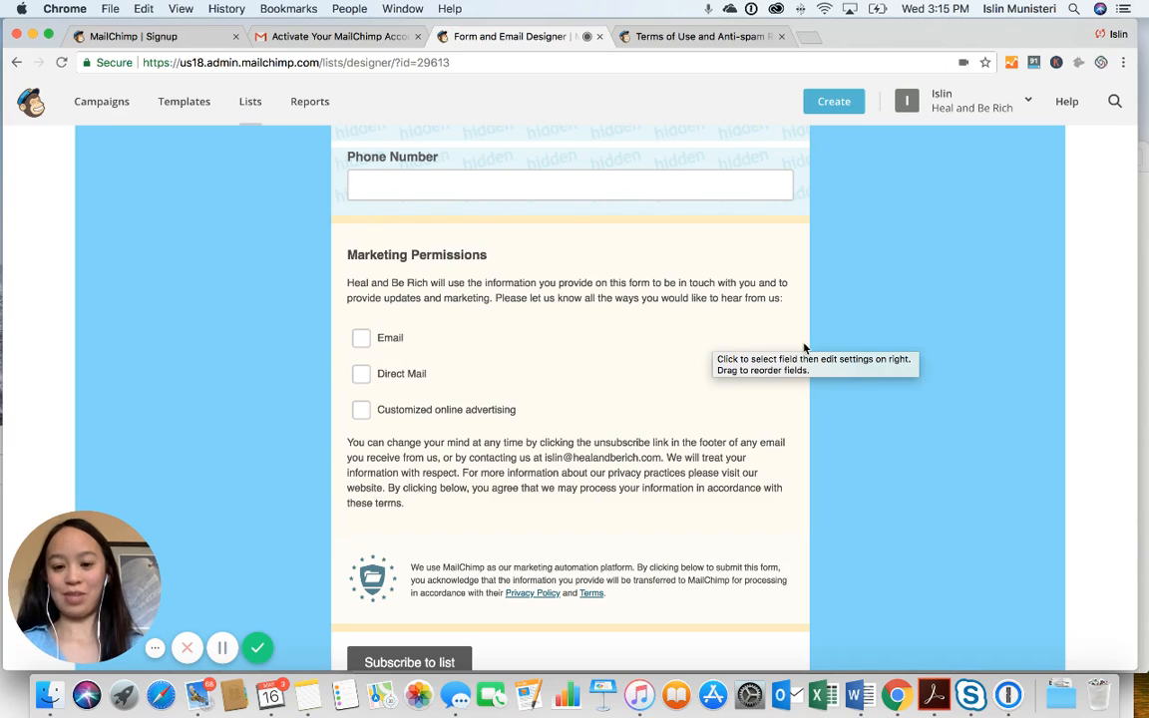
scroll(868, 376, down, 2)
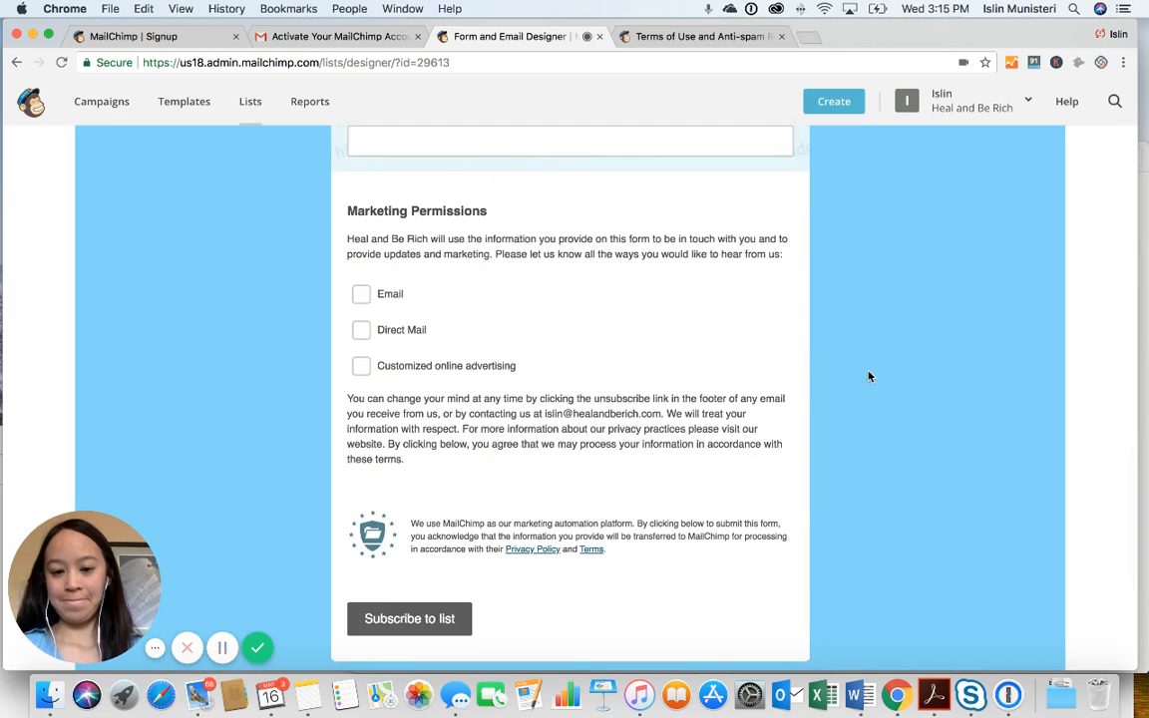
scroll(739, 502, down, 3)
scroll(739, 499, up, 10)
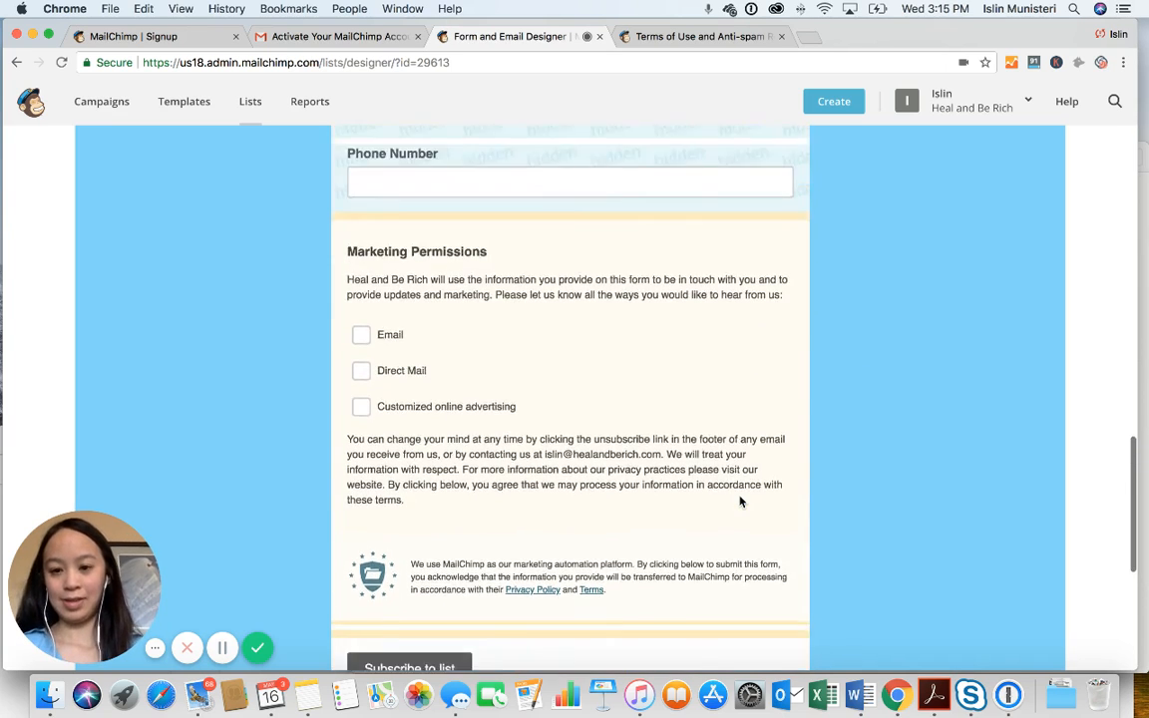
scroll(739, 495, up, 6)
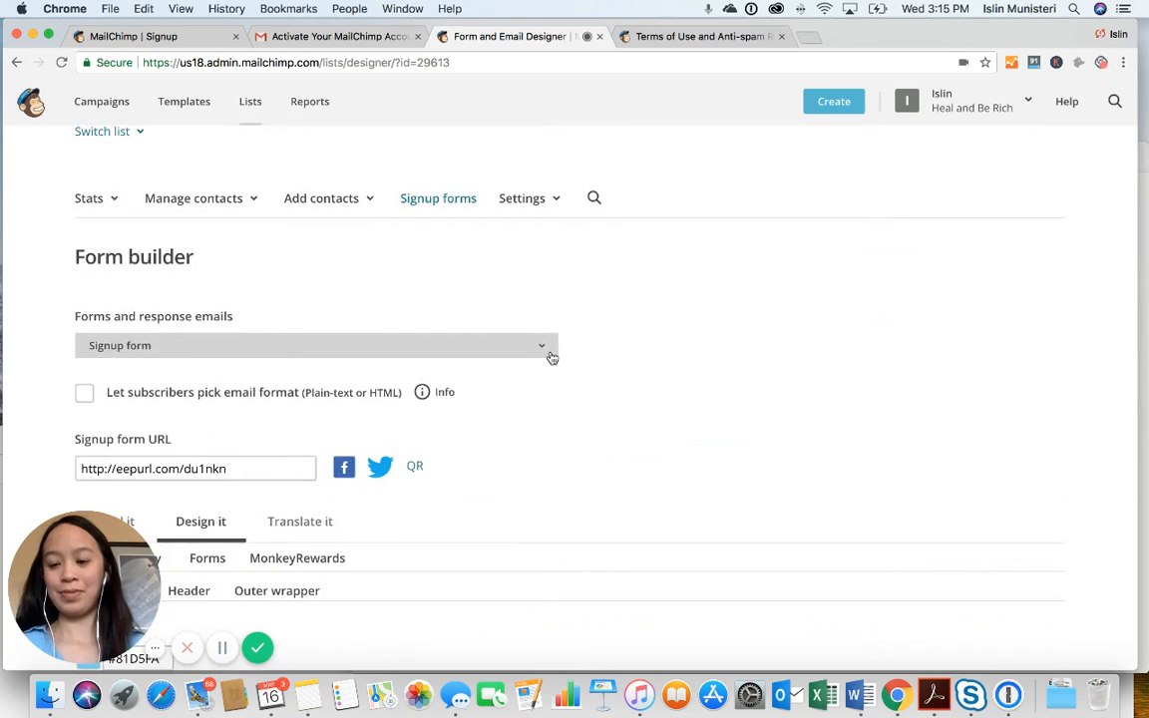
scroll(552, 358, up, 2)
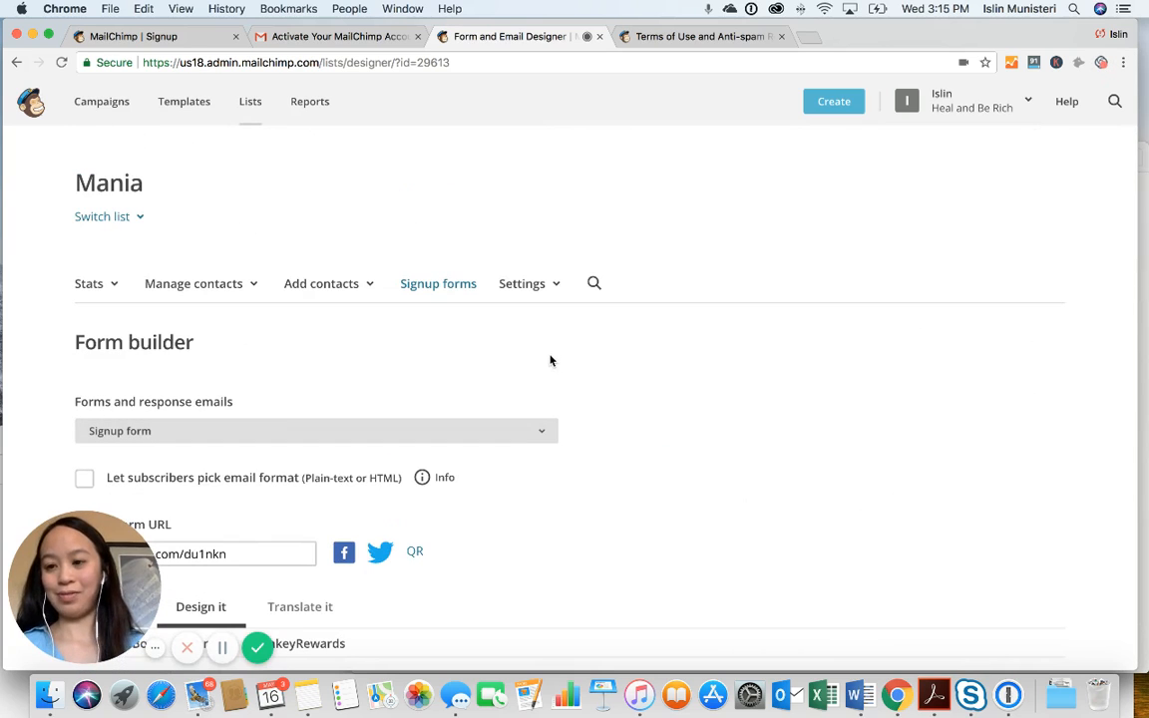
Switch the form builder to the Confirmation thank you page
click(545, 432)
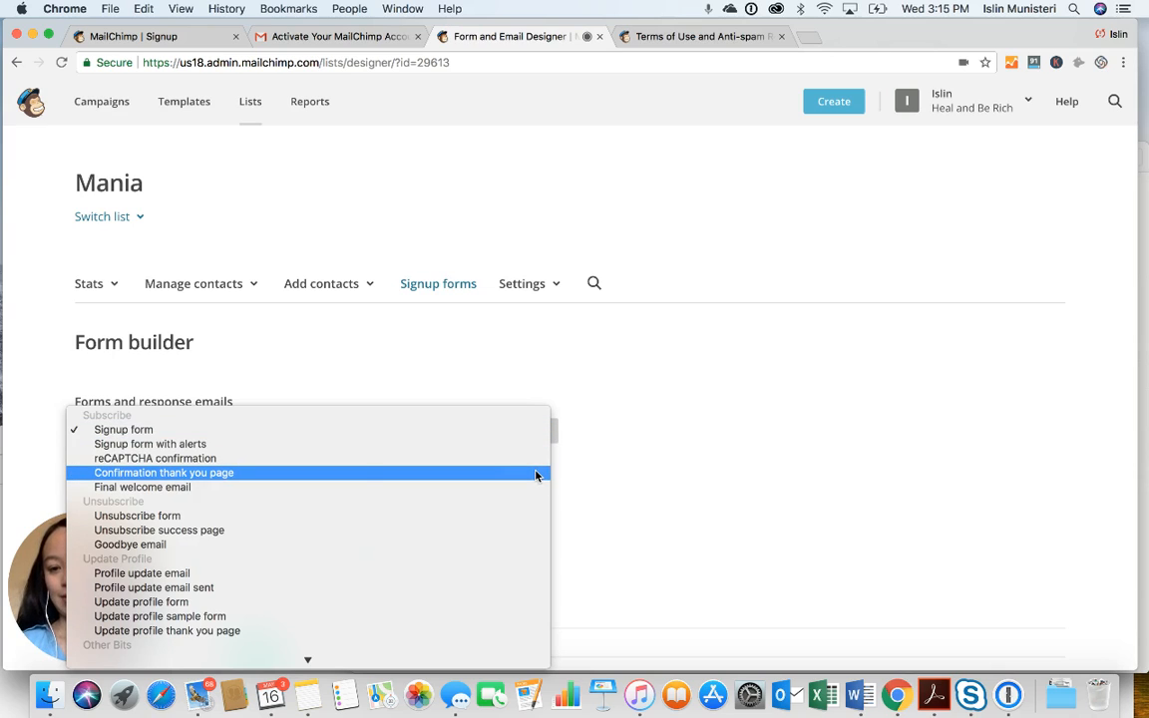
click(536, 474)
scroll(536, 476, down, 3)
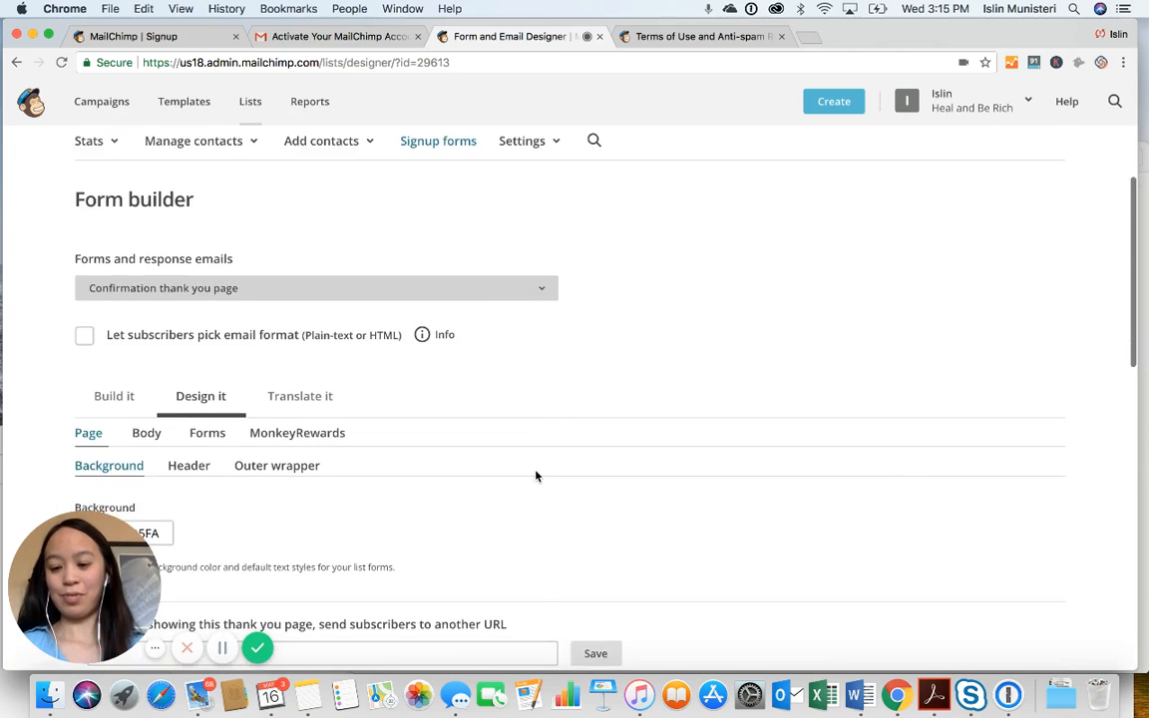
scroll(536, 476, down, 4)
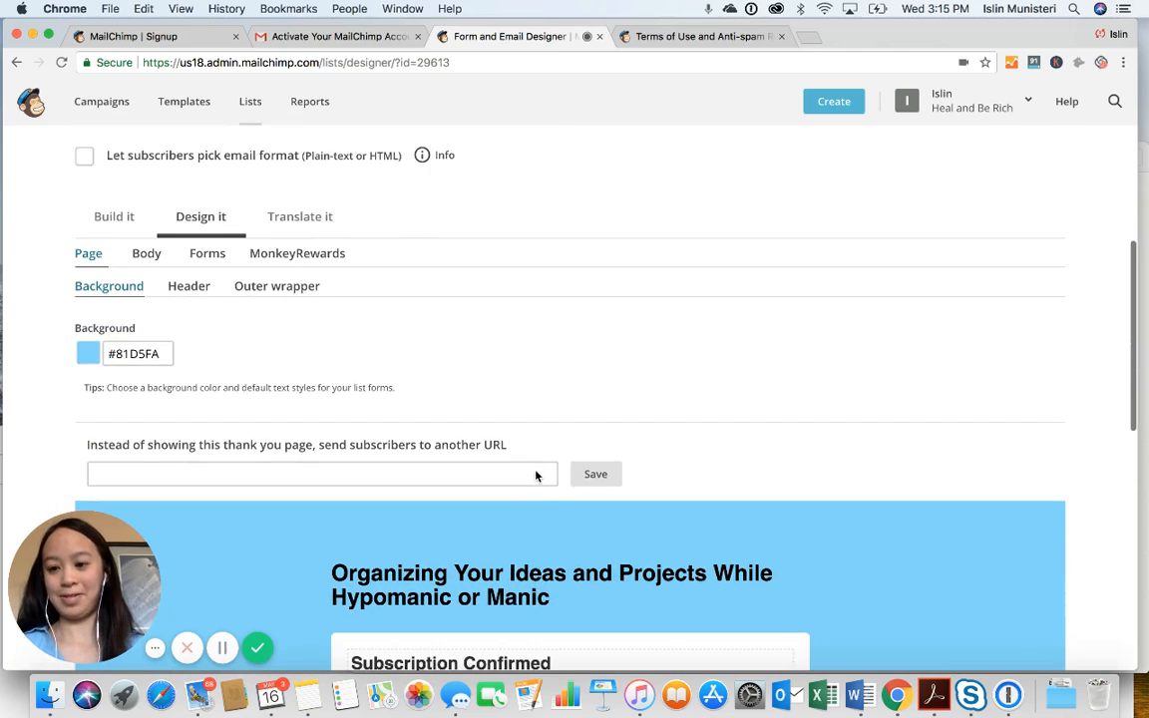
scroll(408, 351, up, 5)
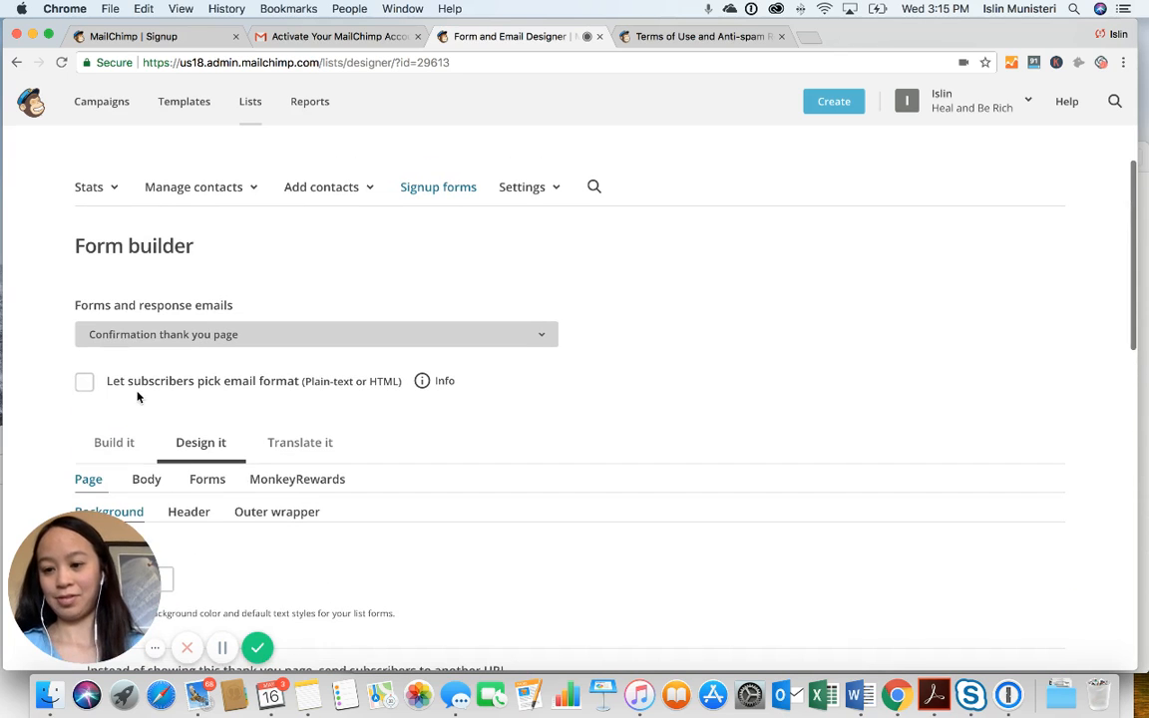
In Build it, open the subscription-confirmed message block in the content editor
click(115, 444)
scroll(409, 379, down, 1)
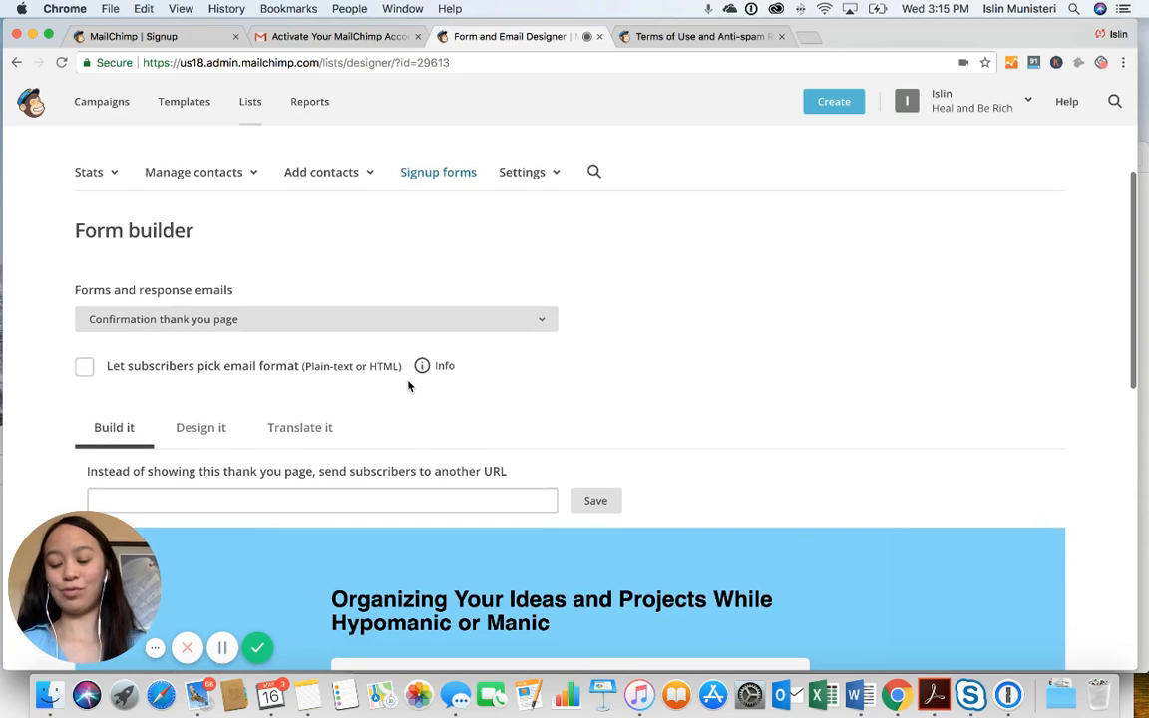
scroll(408, 384, down, 5)
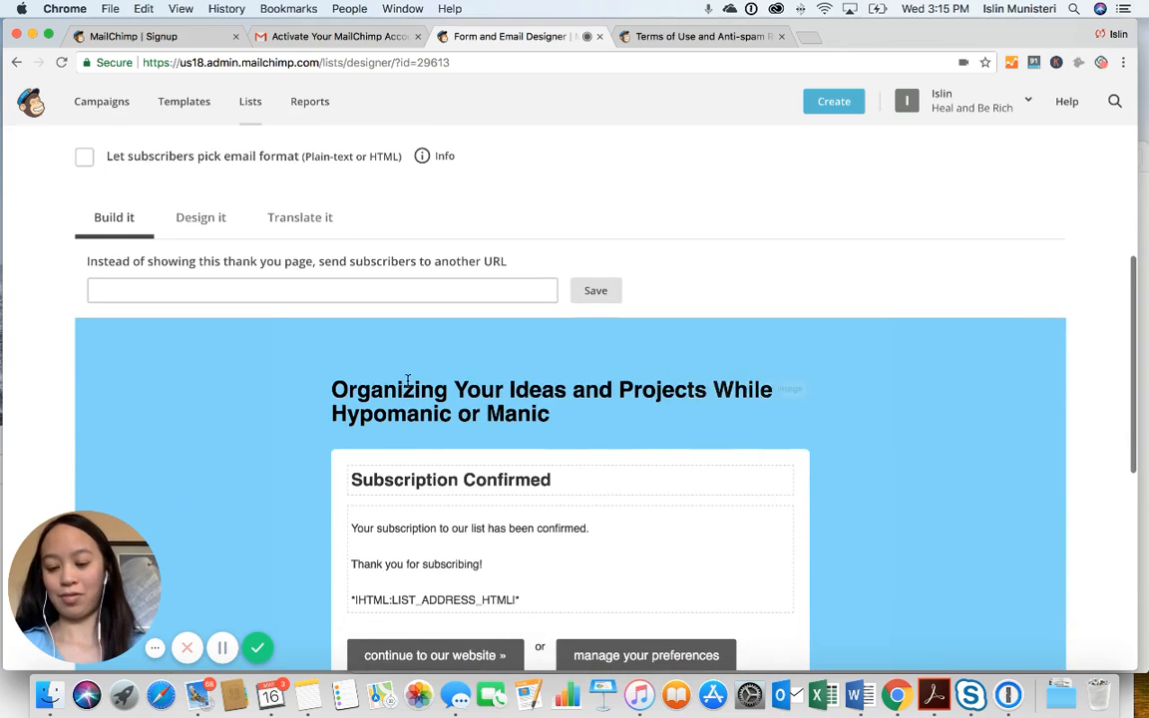
scroll(408, 381, down, 3)
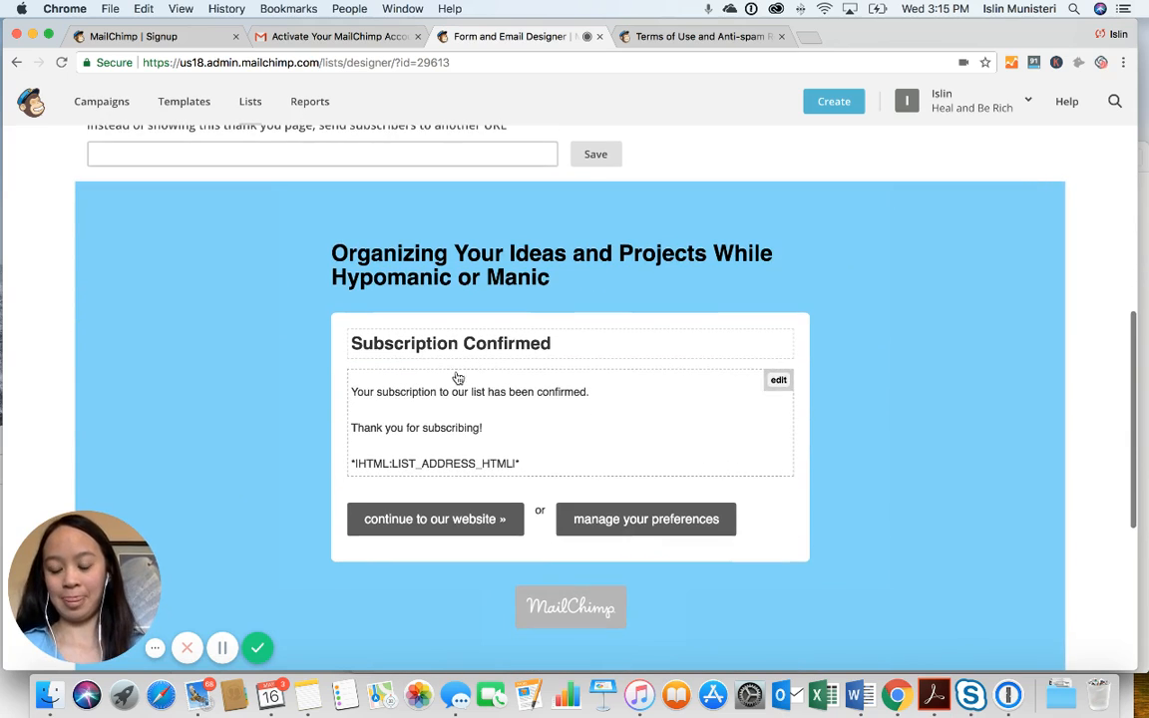
click(607, 392)
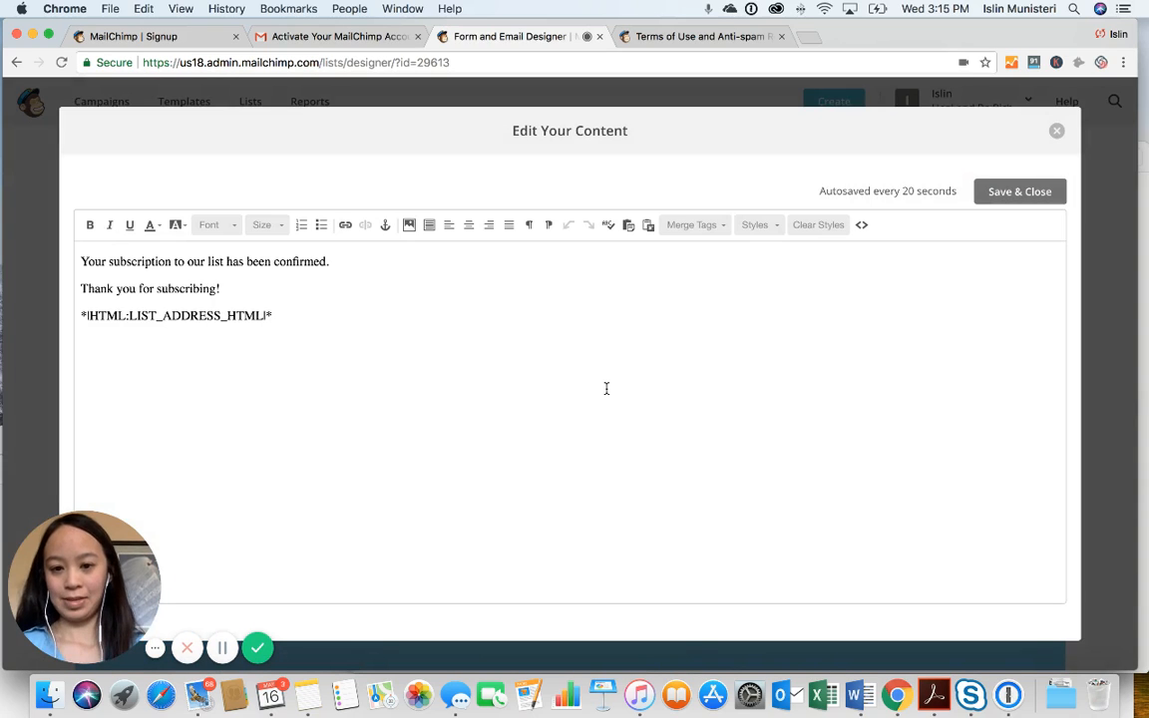
Add the line 'To download your freebie, click here to download Organizing Your Ideas and Projects When Hypomanic or Manic - filled out version.'
click(350, 258)
key(Return)
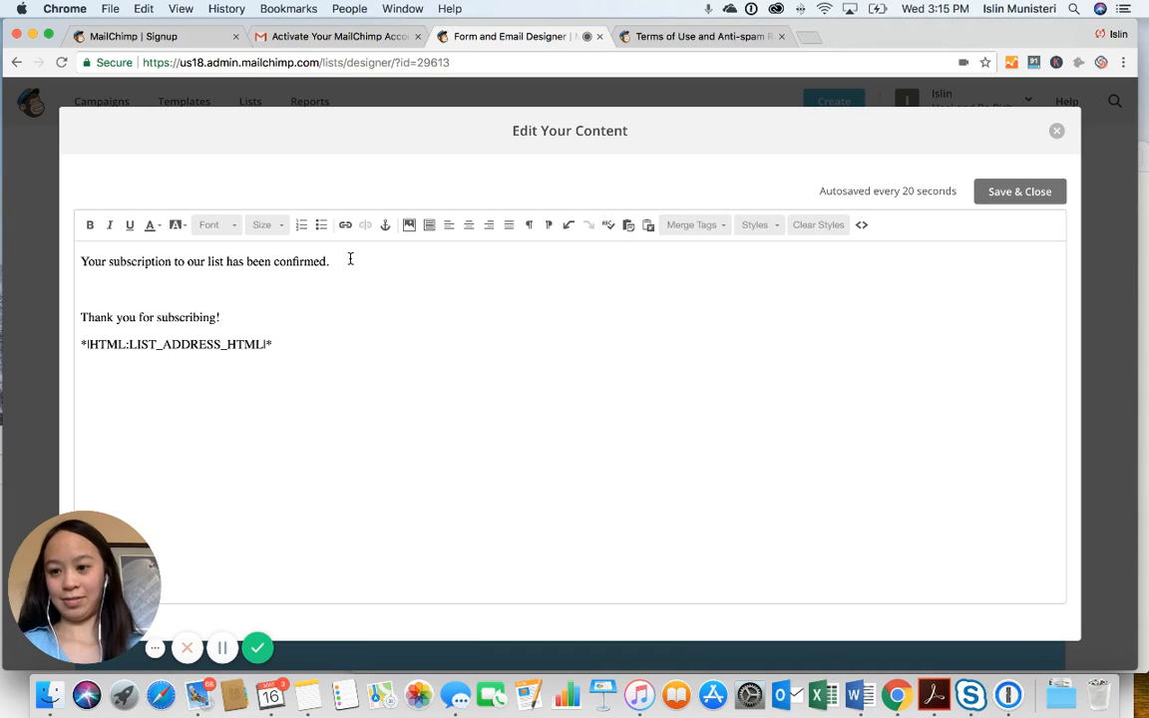
text(To download )
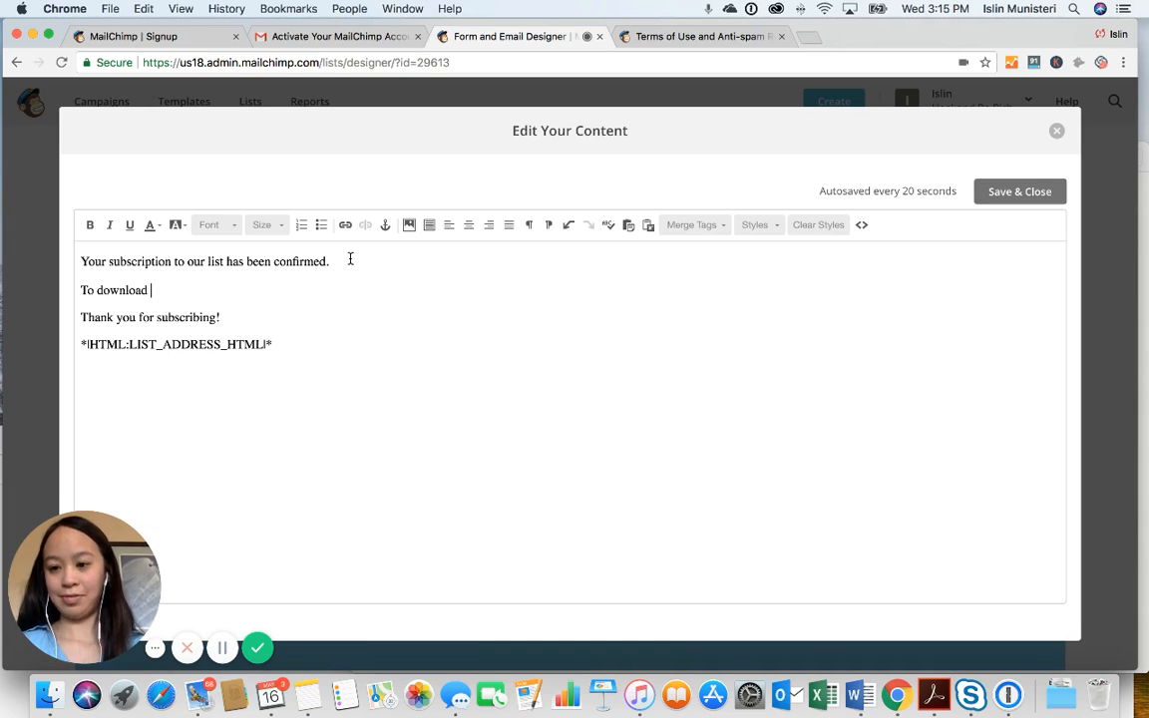
text(your freebie)
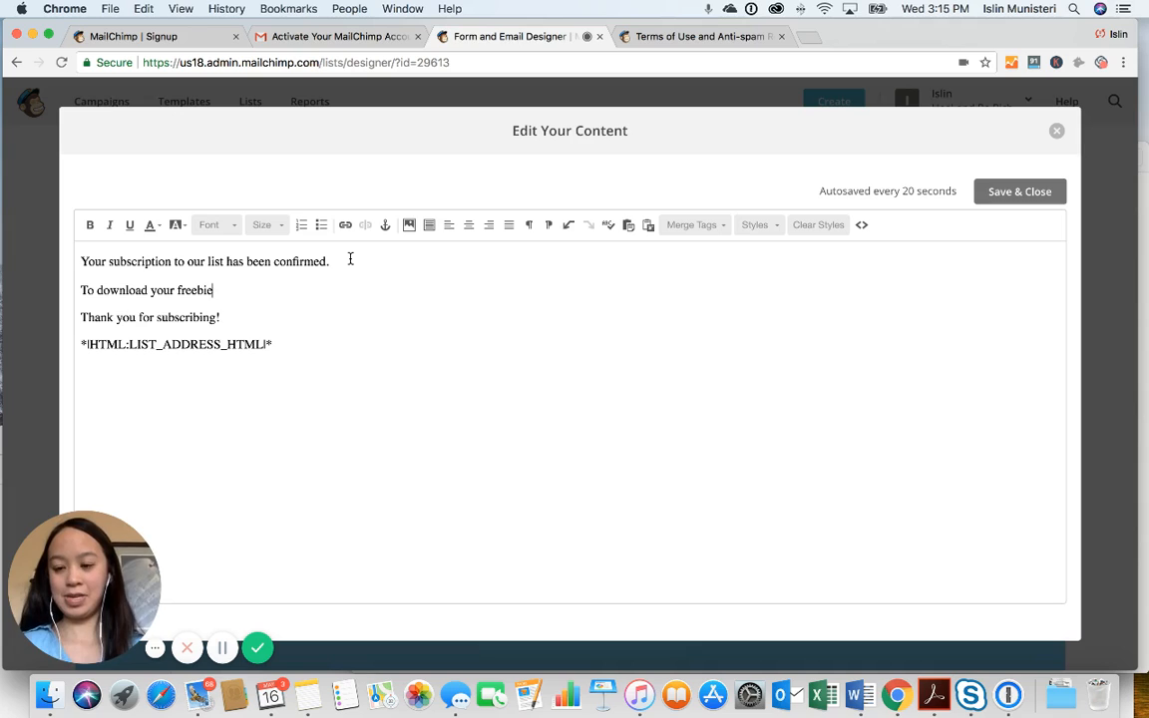
text(, click here)
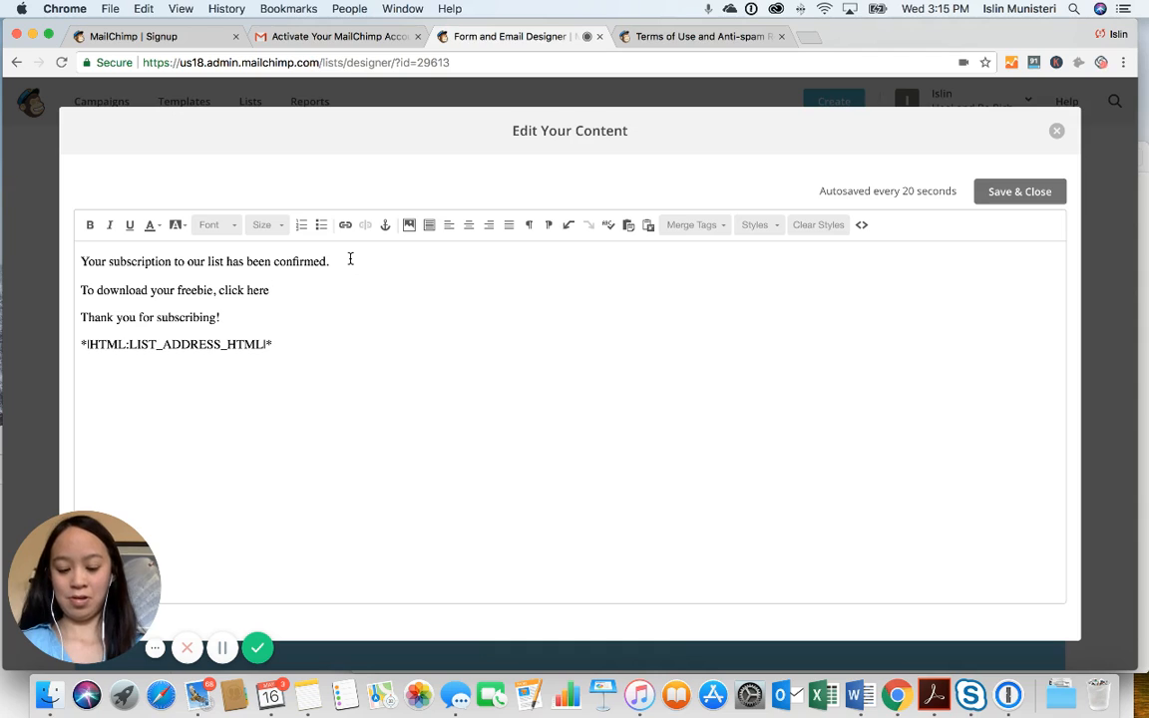
text( to download)
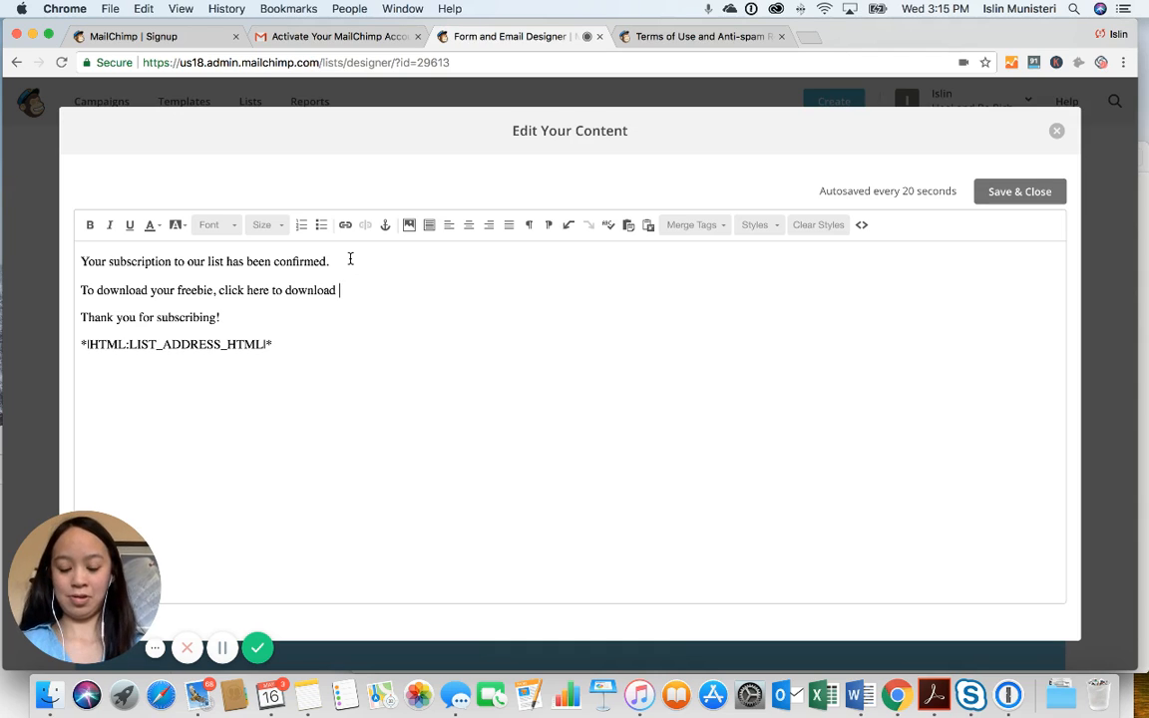
text( Organizin)
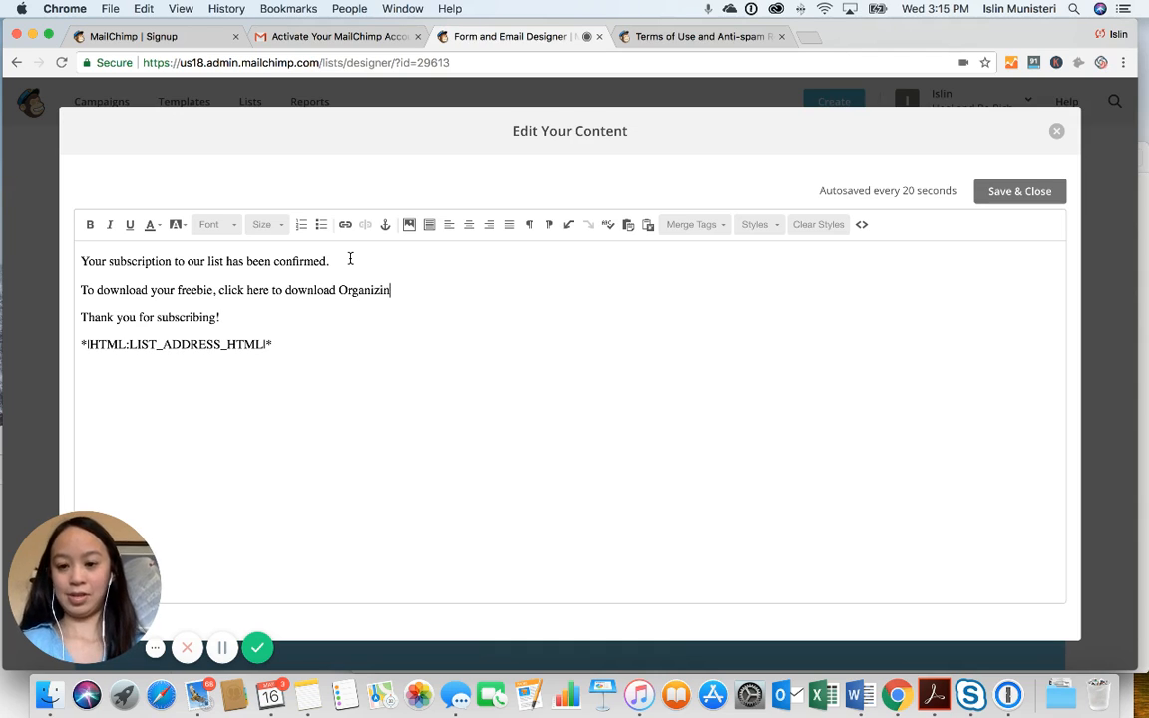
text(g Your )
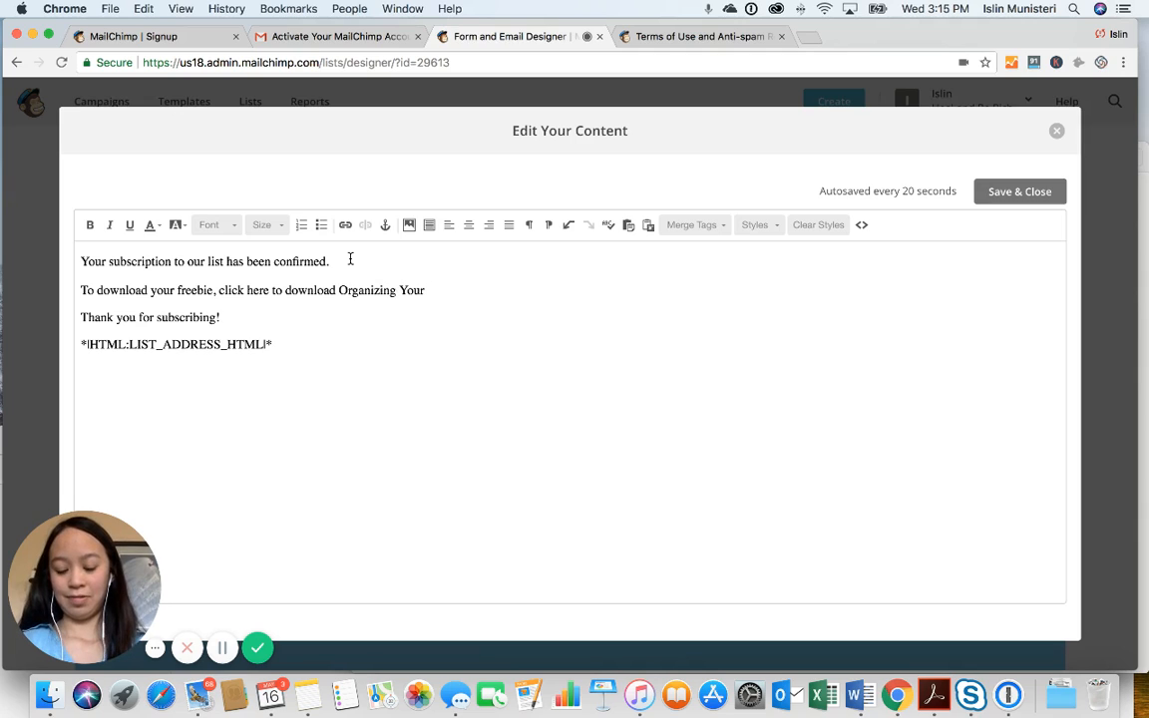
text(Ideas ard Projec)
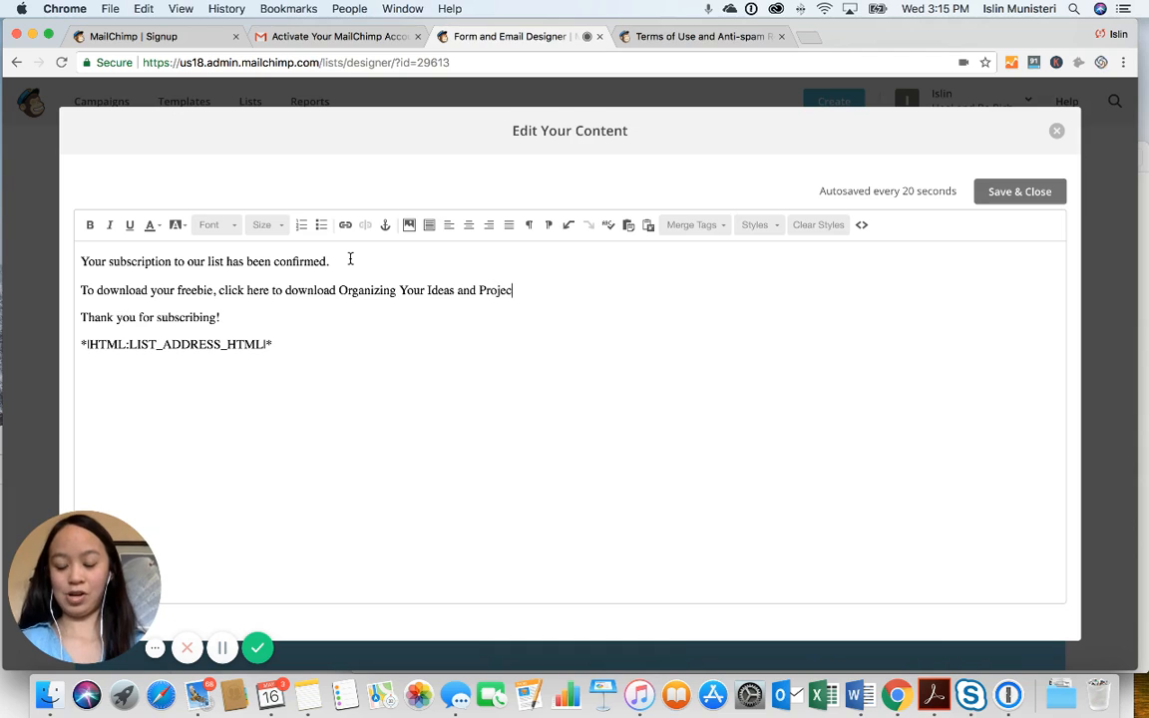
text(ts When )
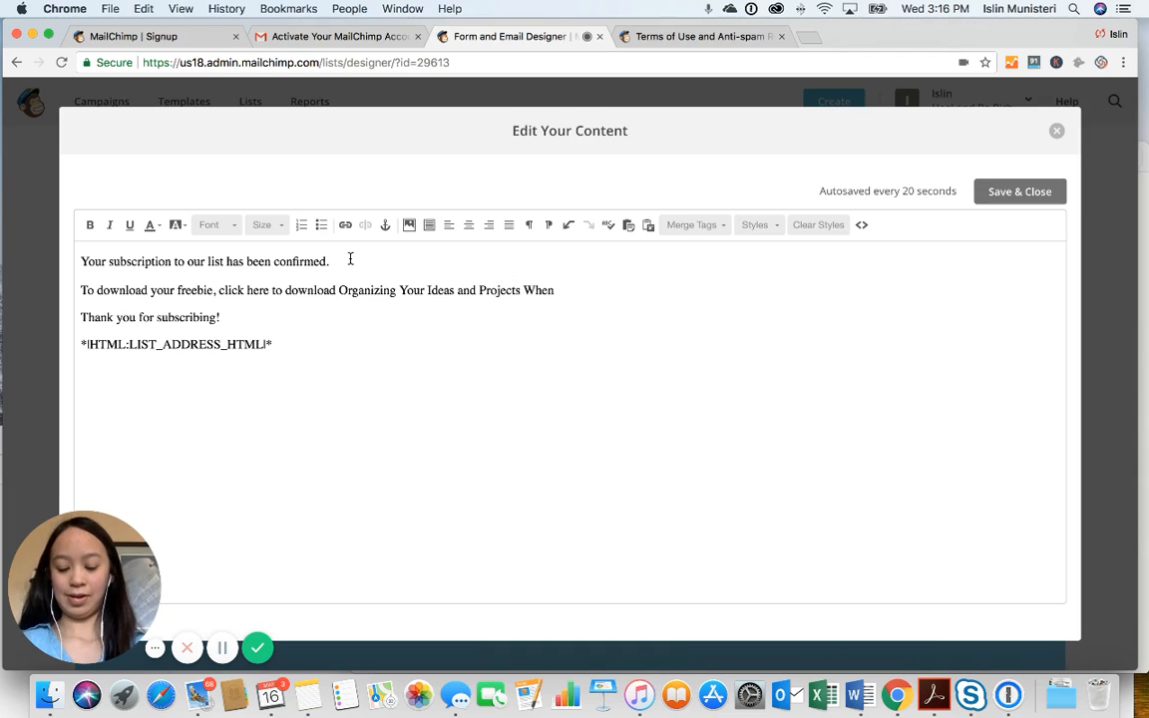
text(Hypom)
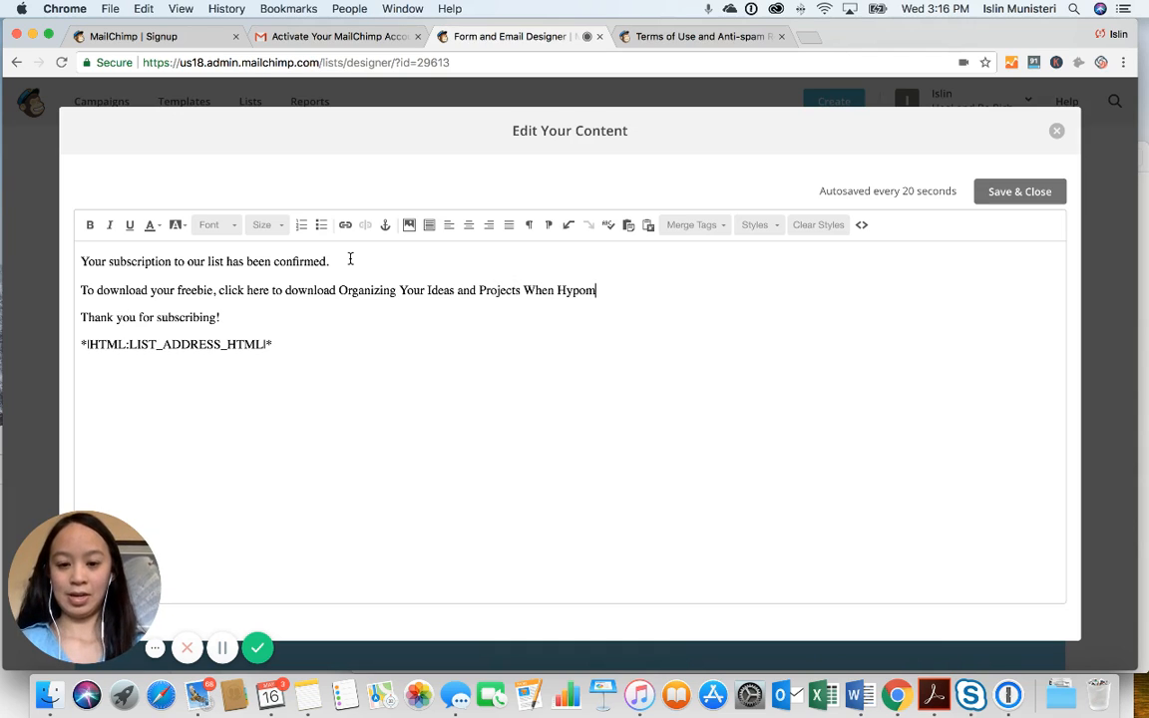
text(anic or Manic.)
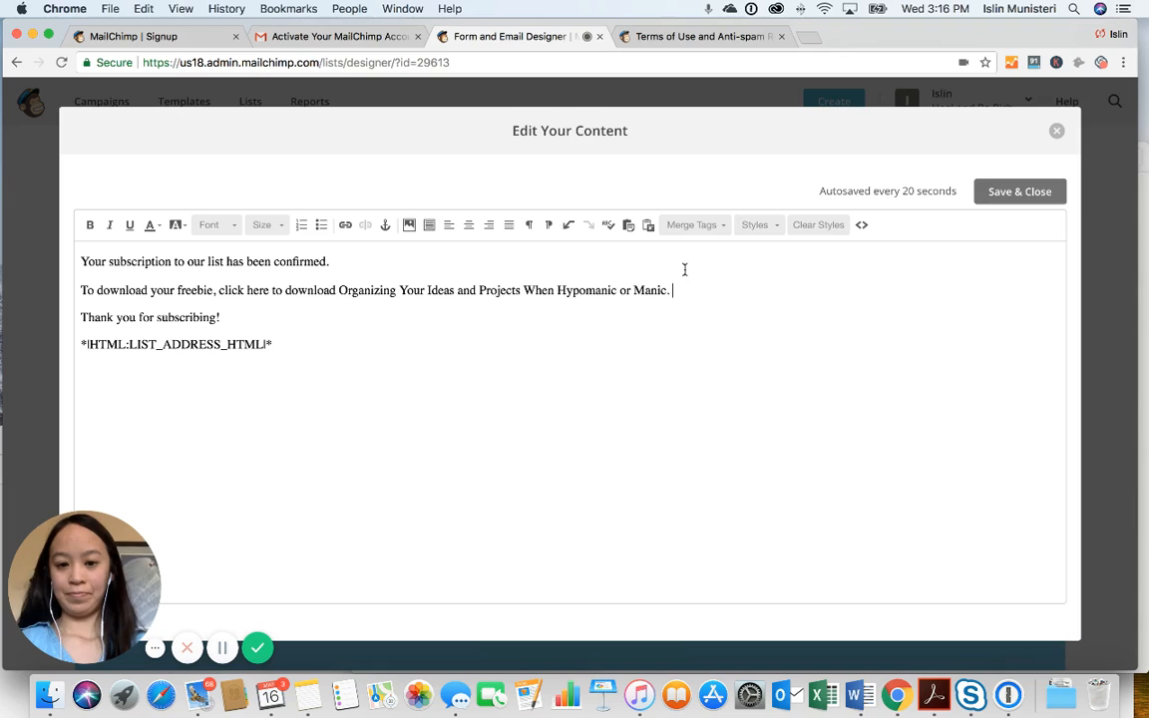
drag(689, 291, 544, 290)
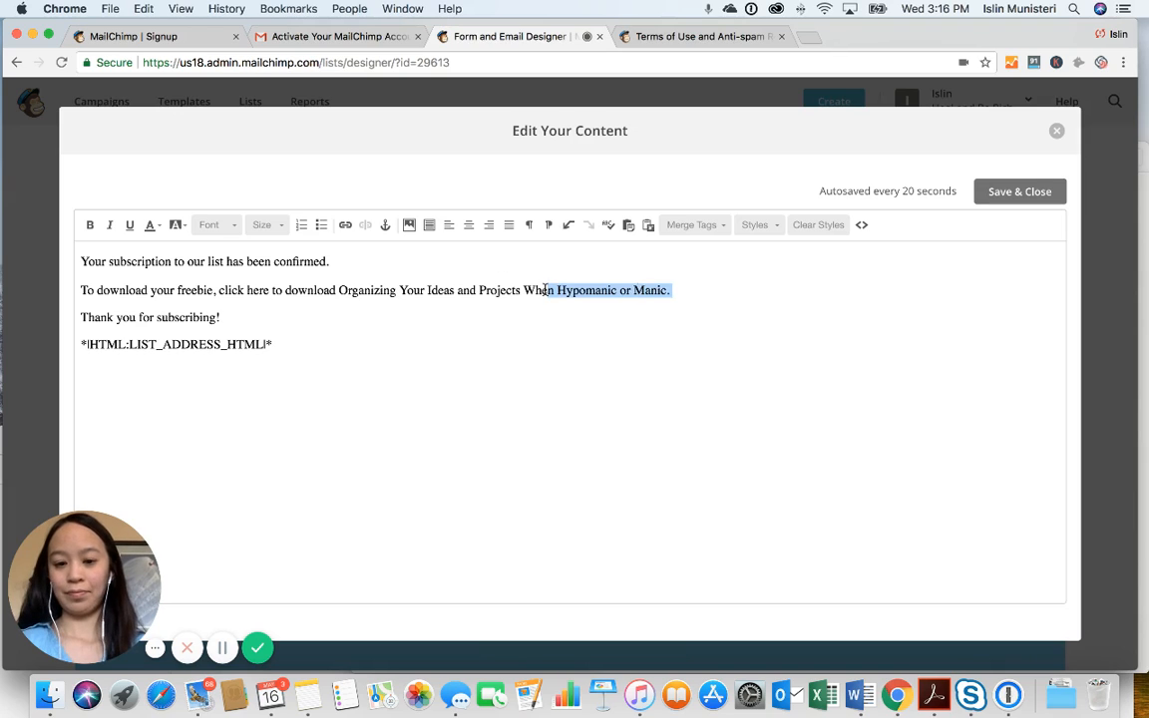
click(671, 289)
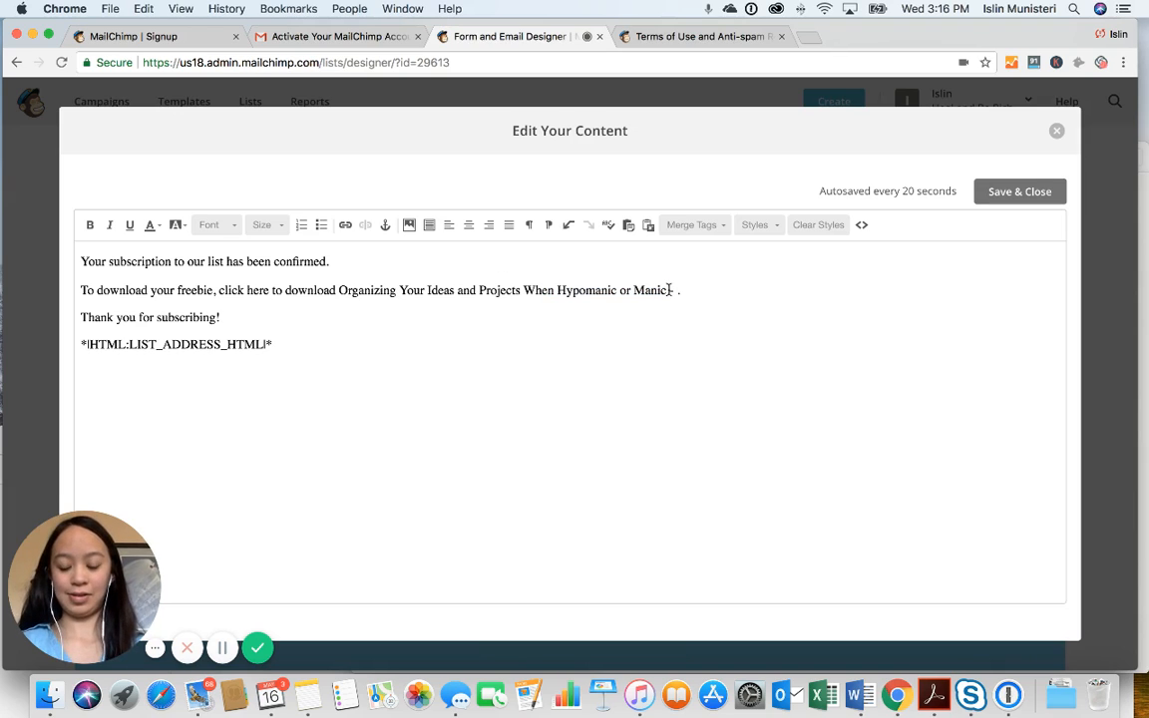
text(fill)
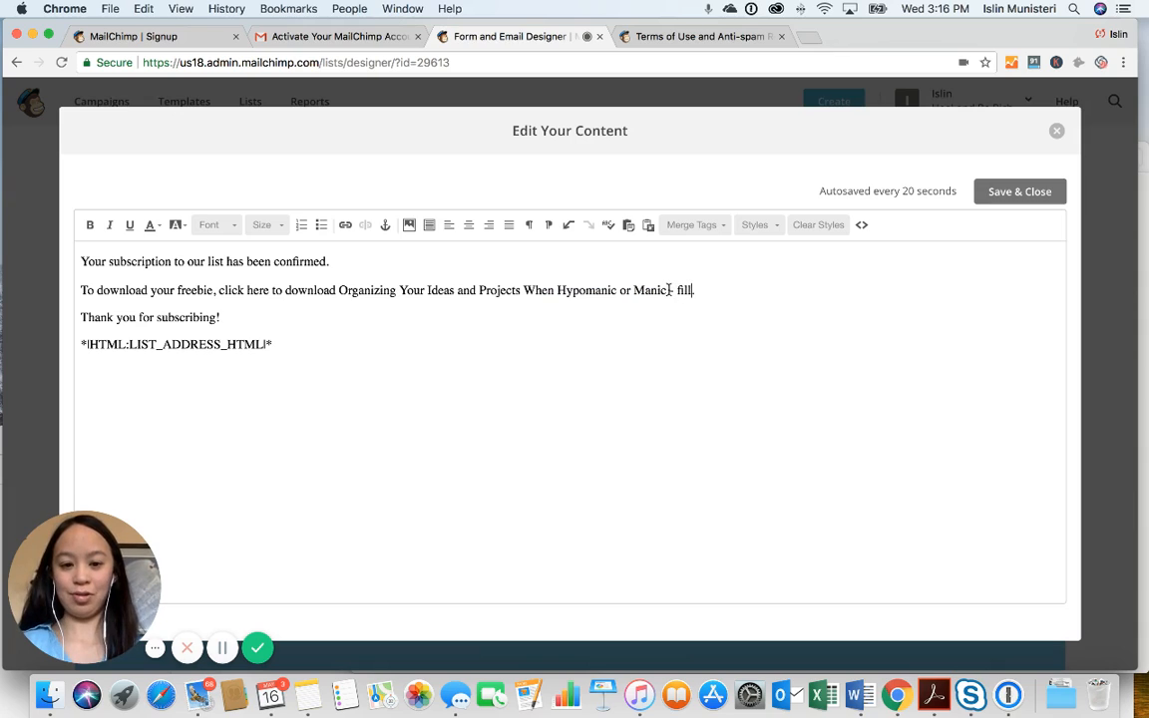
text(ed out version)
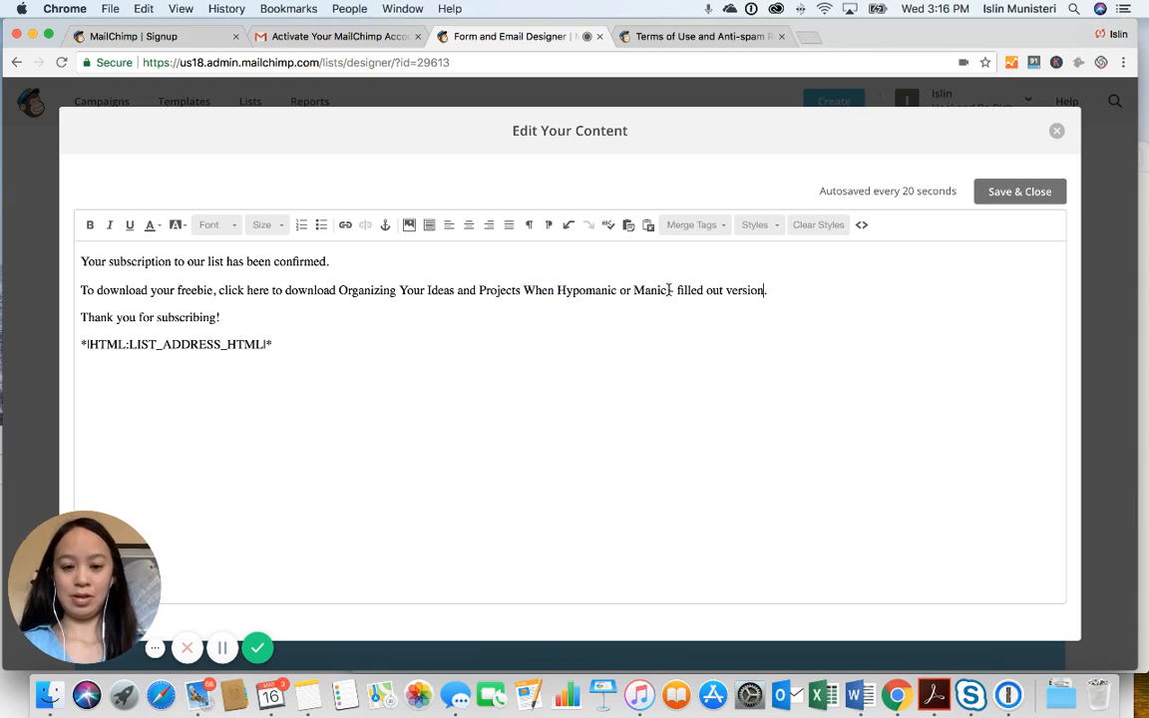
text(.)
drag(792, 290, 669, 290)
click(624, 294)
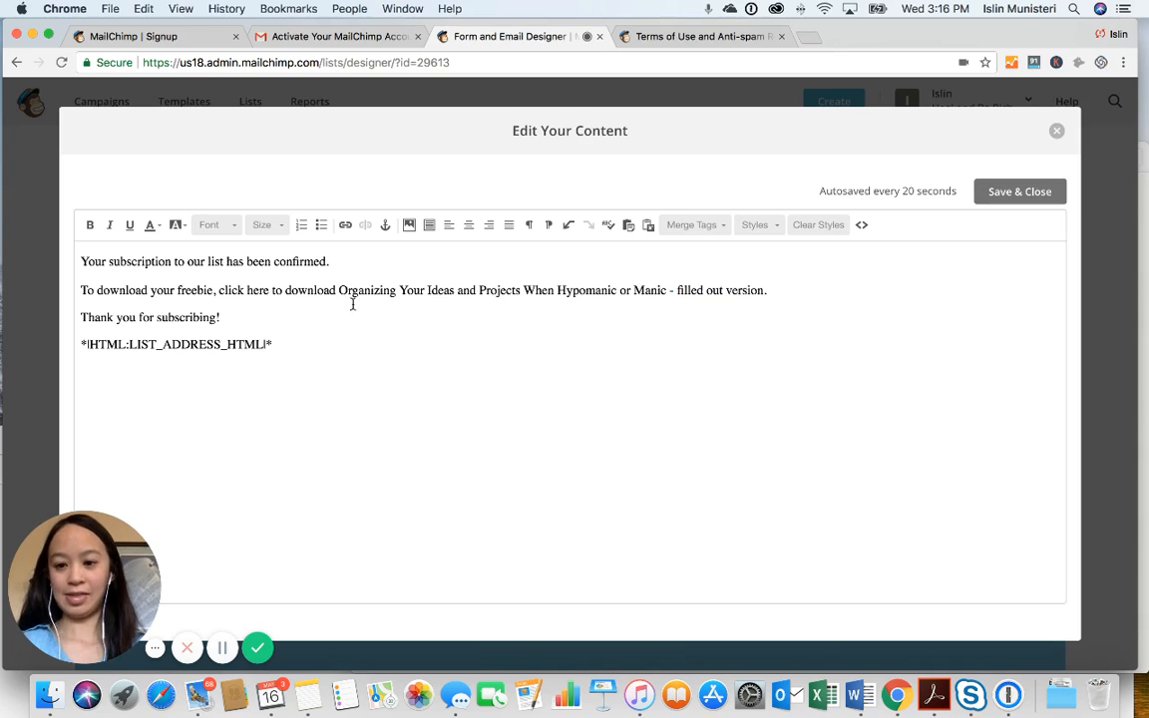
Duplicate the freebie line below itself and change its ending to 'blank version'
triple_click(77, 290)
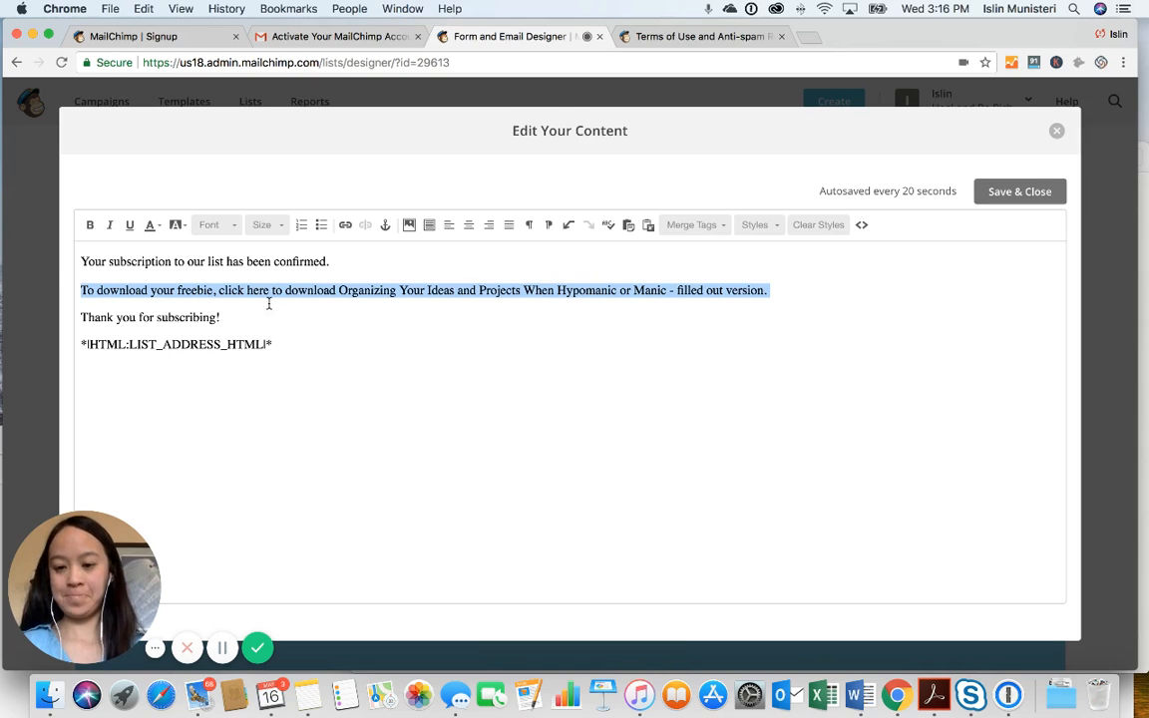
click(786, 287)
key(Return)
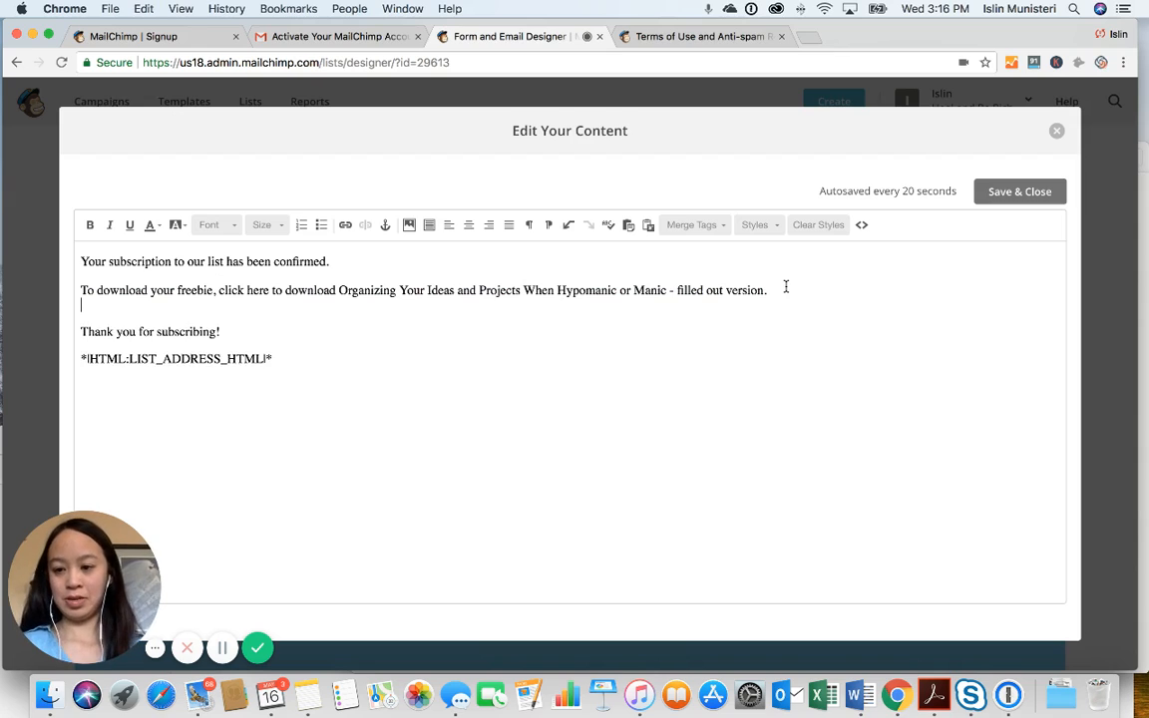
drag(774, 290, 252, 307)
drag(105, 303, 56, 291)
key(super+c)
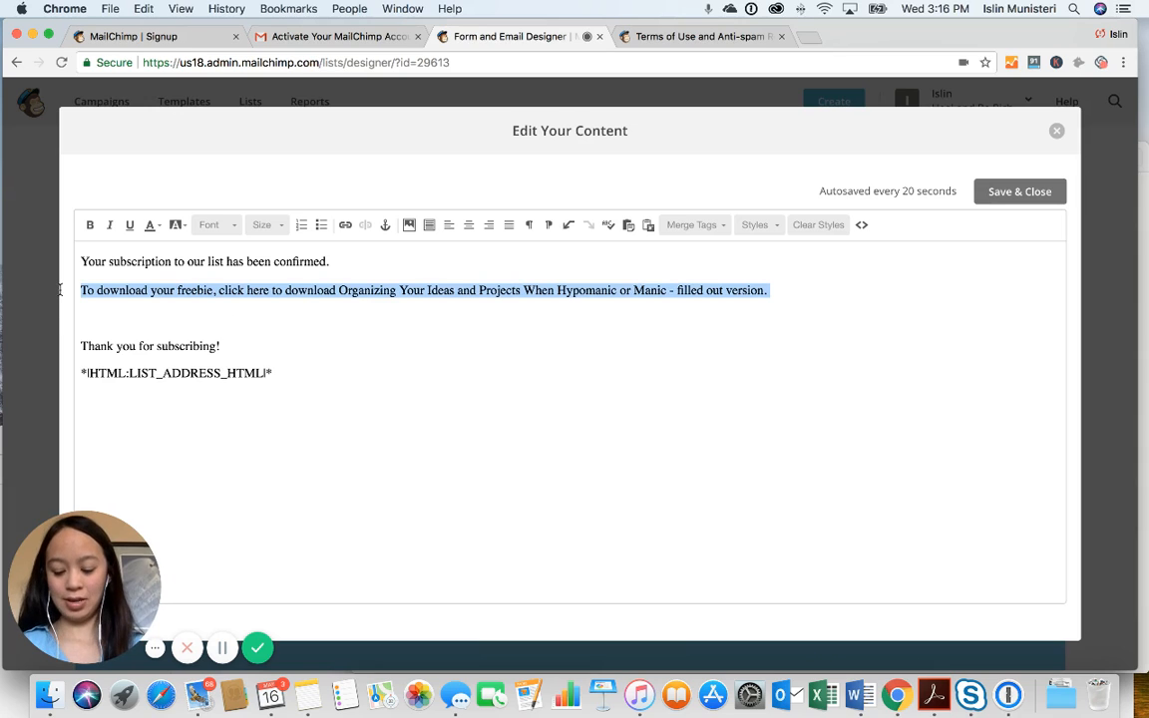
click(84, 321)
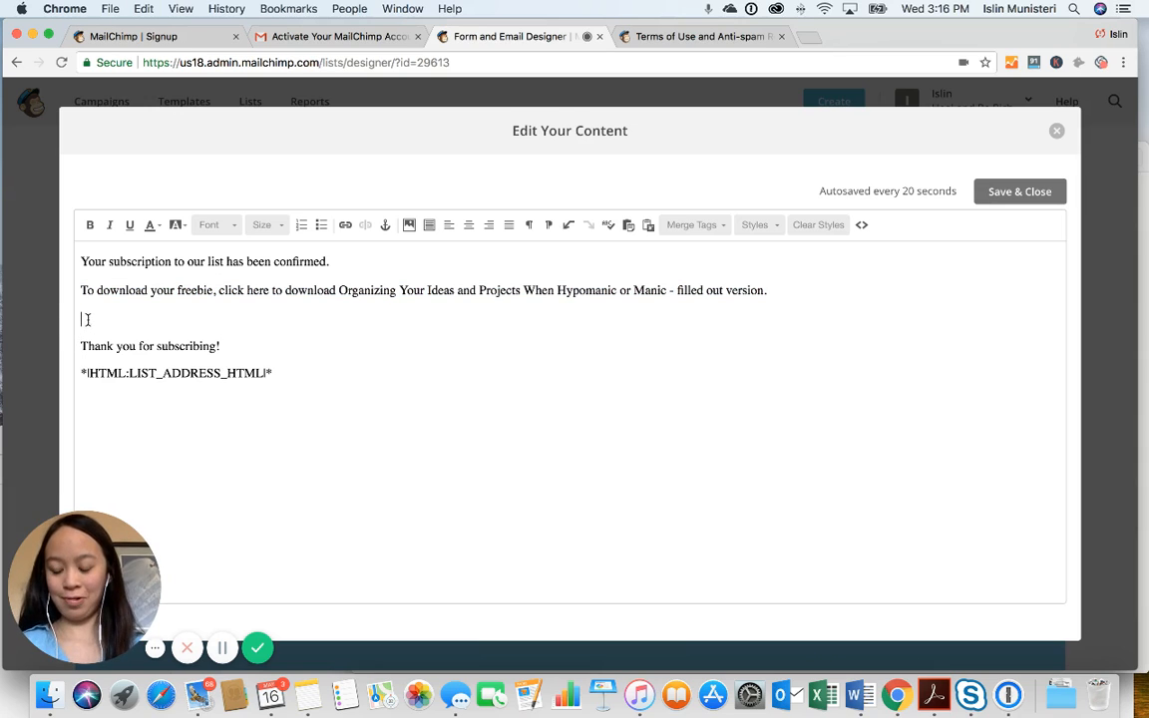
key(super+v)
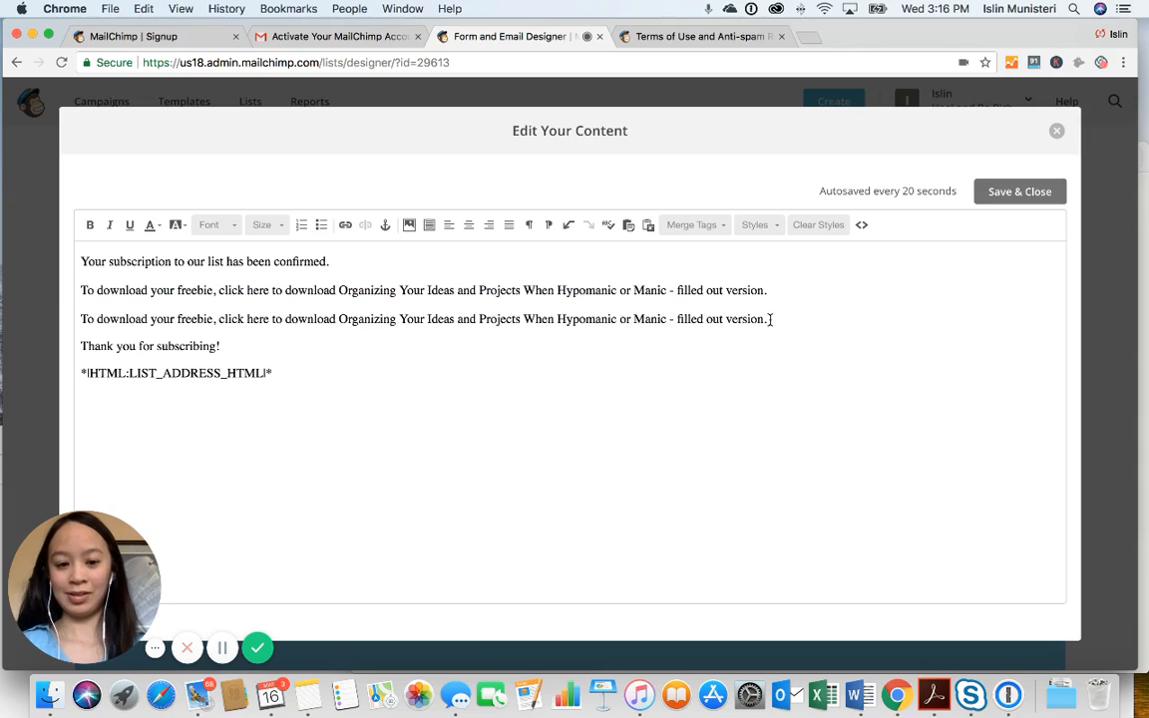
drag(765, 318, 678, 319)
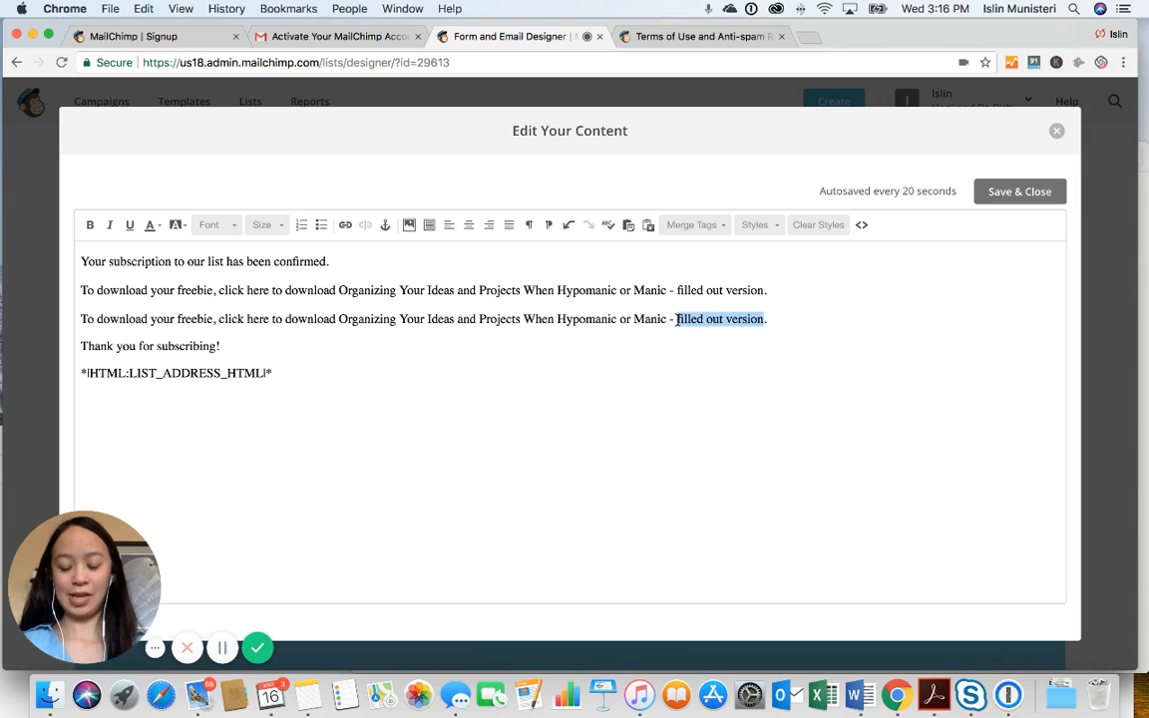
text(blank v)
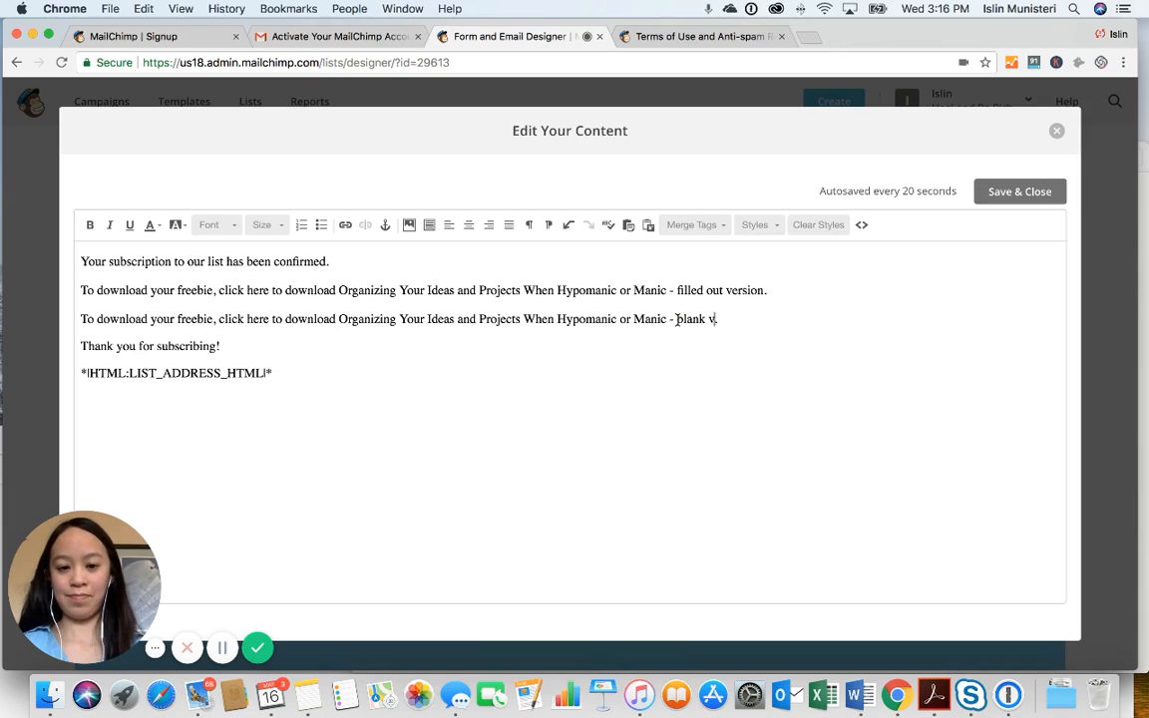
text(ersion.)
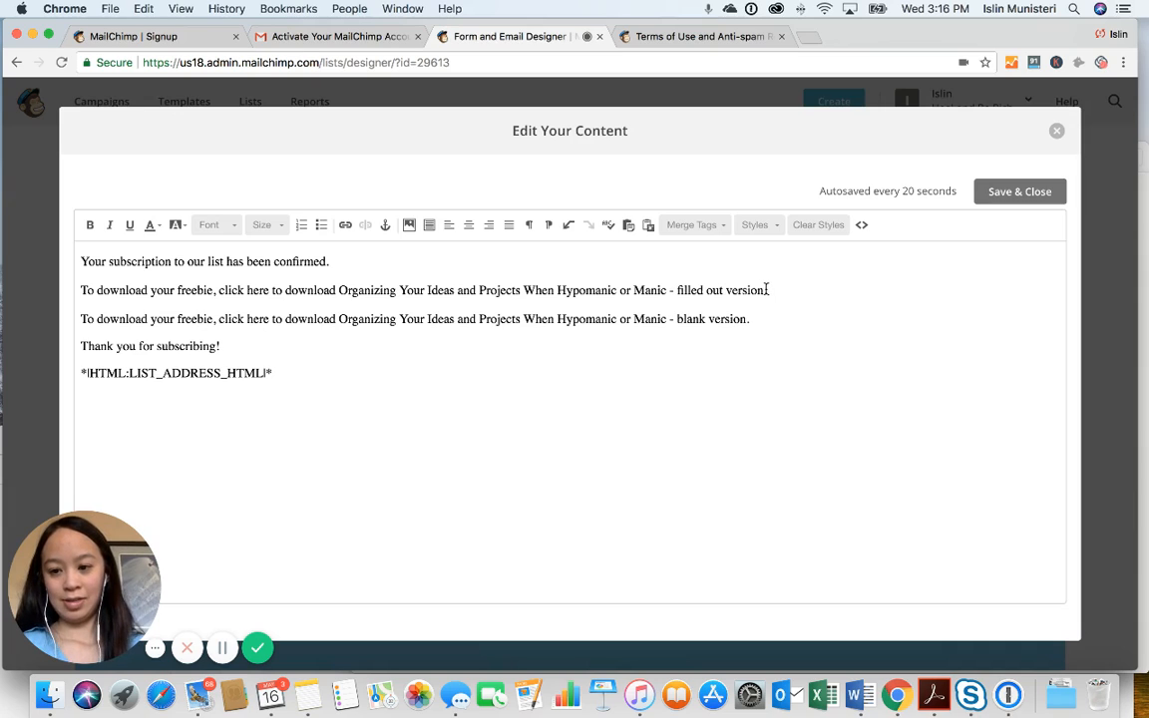
drag(767, 289, 340, 290)
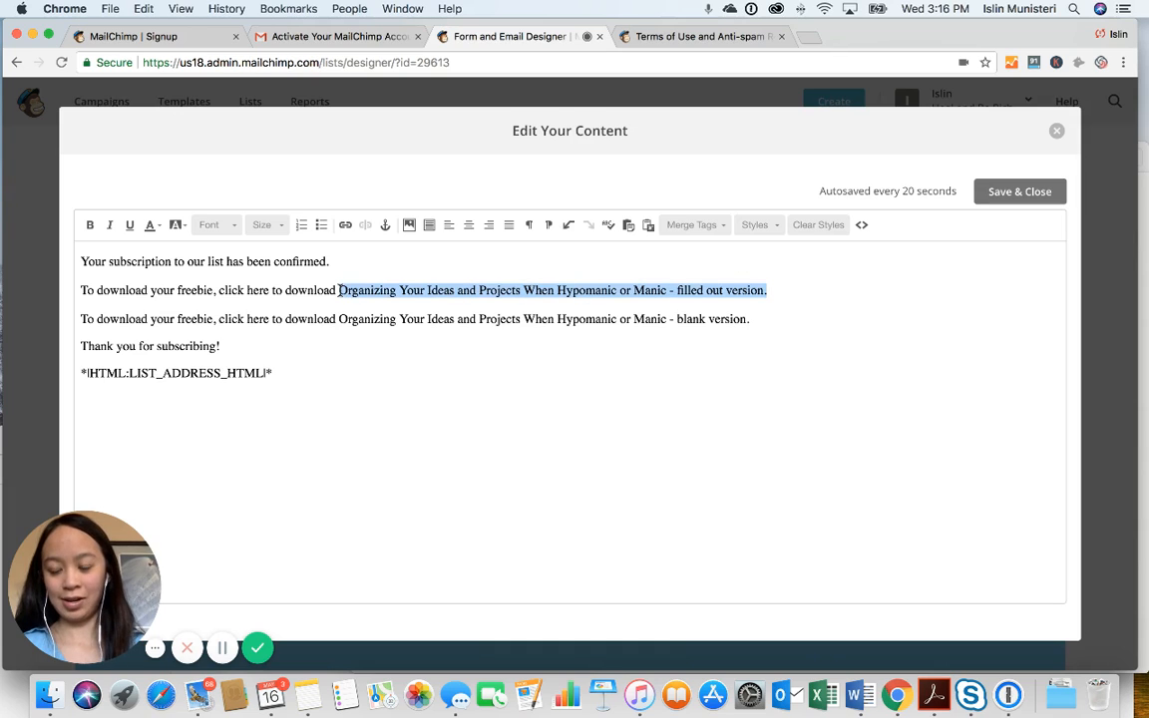
Link the first line's title to 'Organizing Ideas Mania Hypomania Printable v2 filled out.pdf' from the Mania folder
click(345, 228)
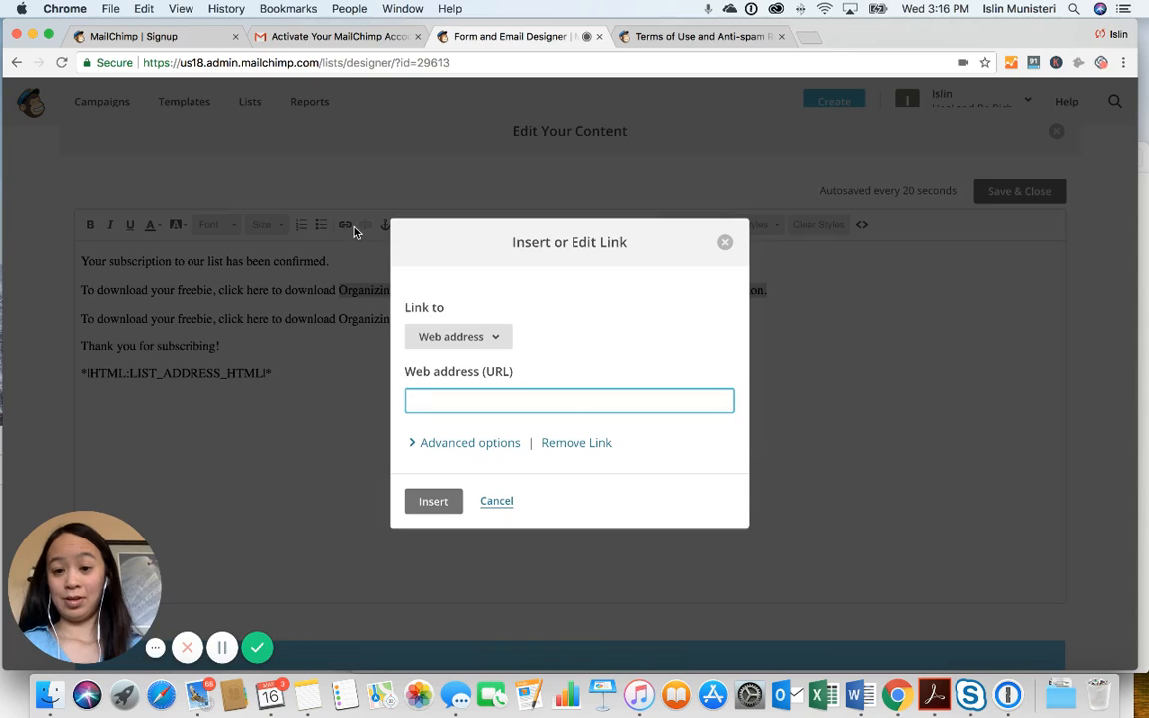
click(478, 340)
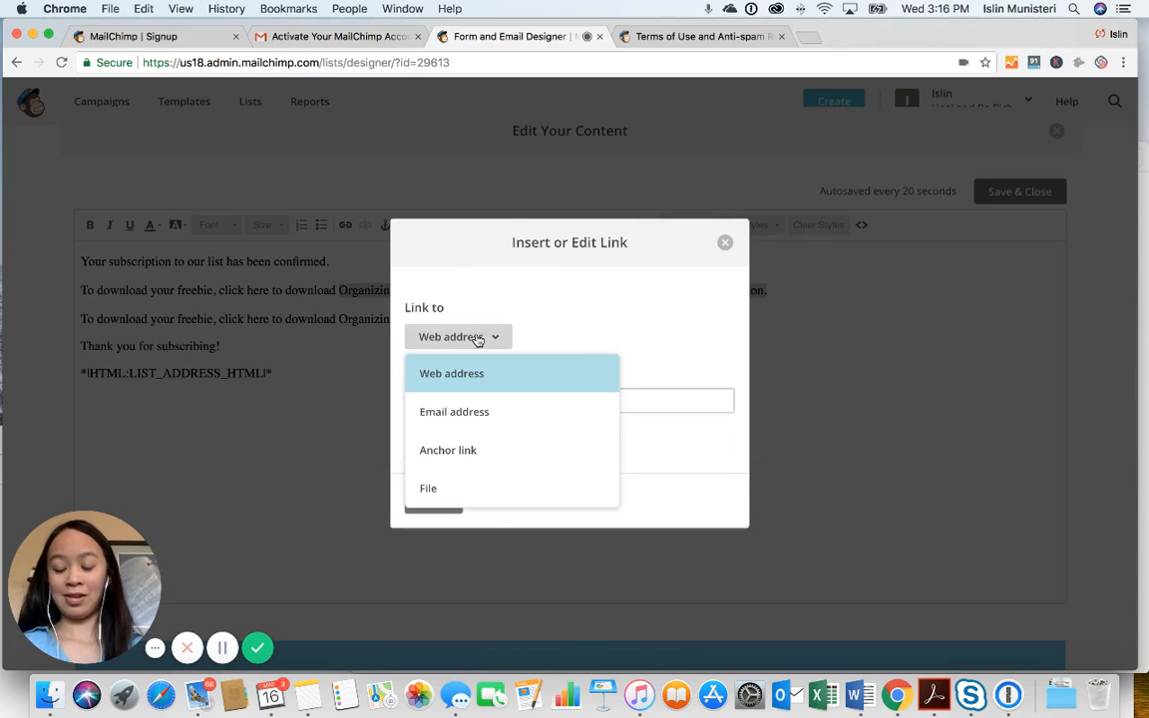
click(489, 492)
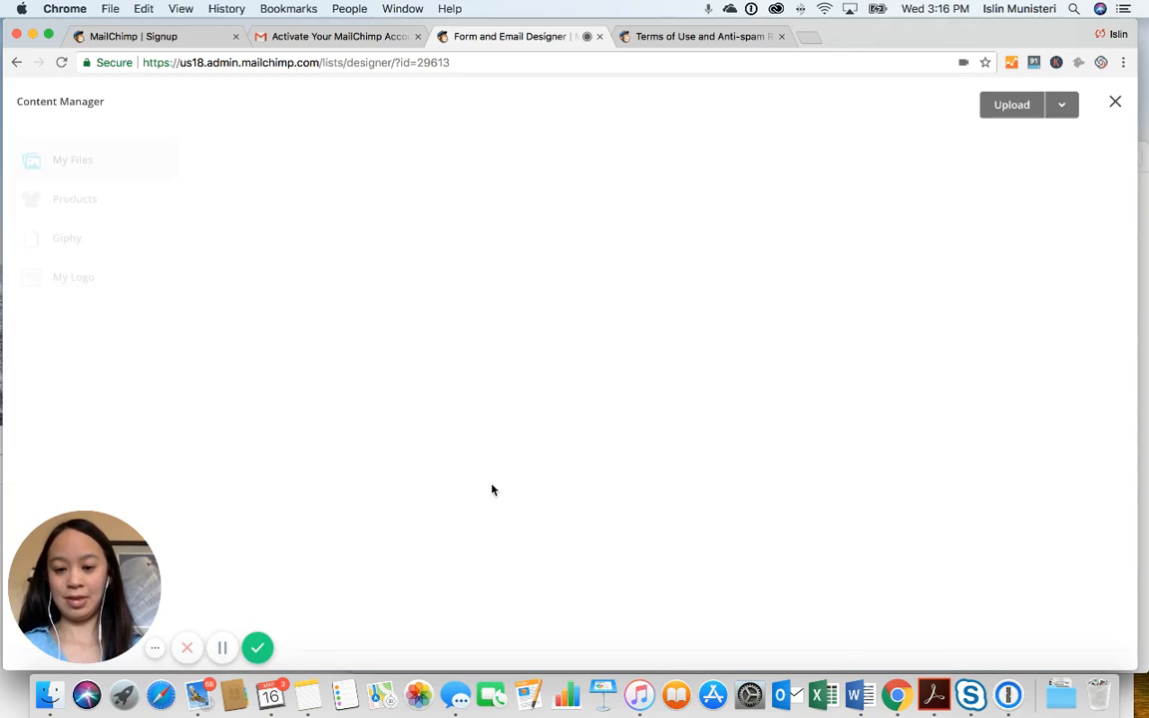
click(319, 153)
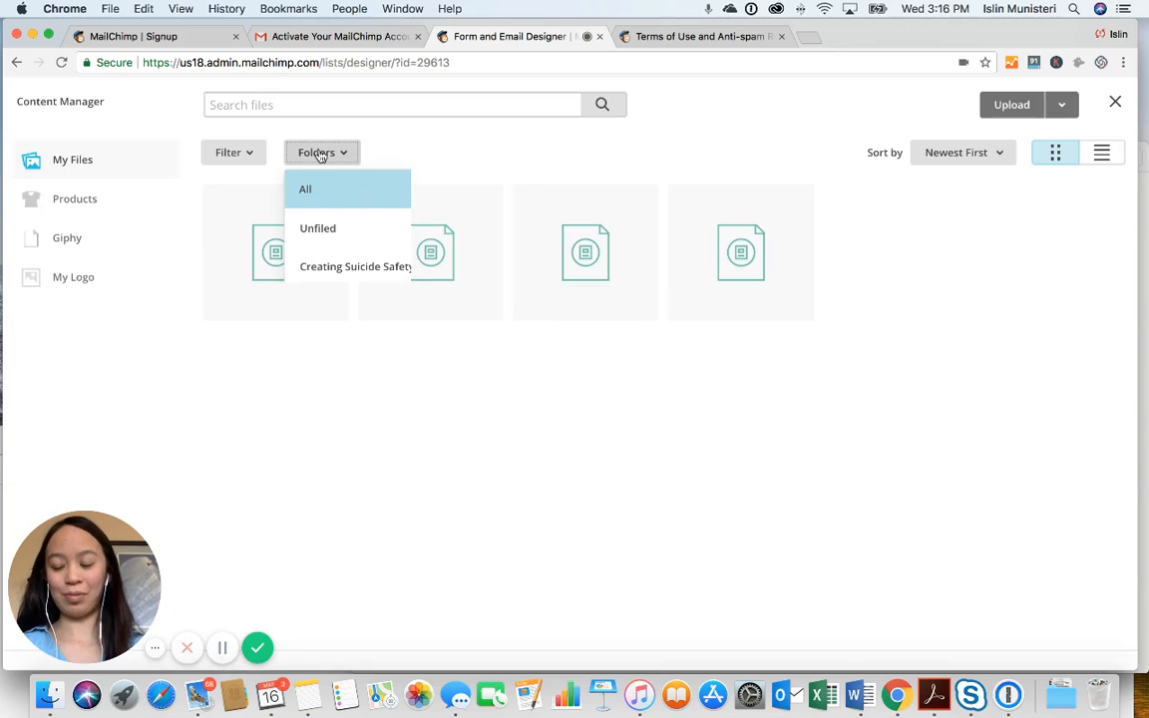
click(354, 301)
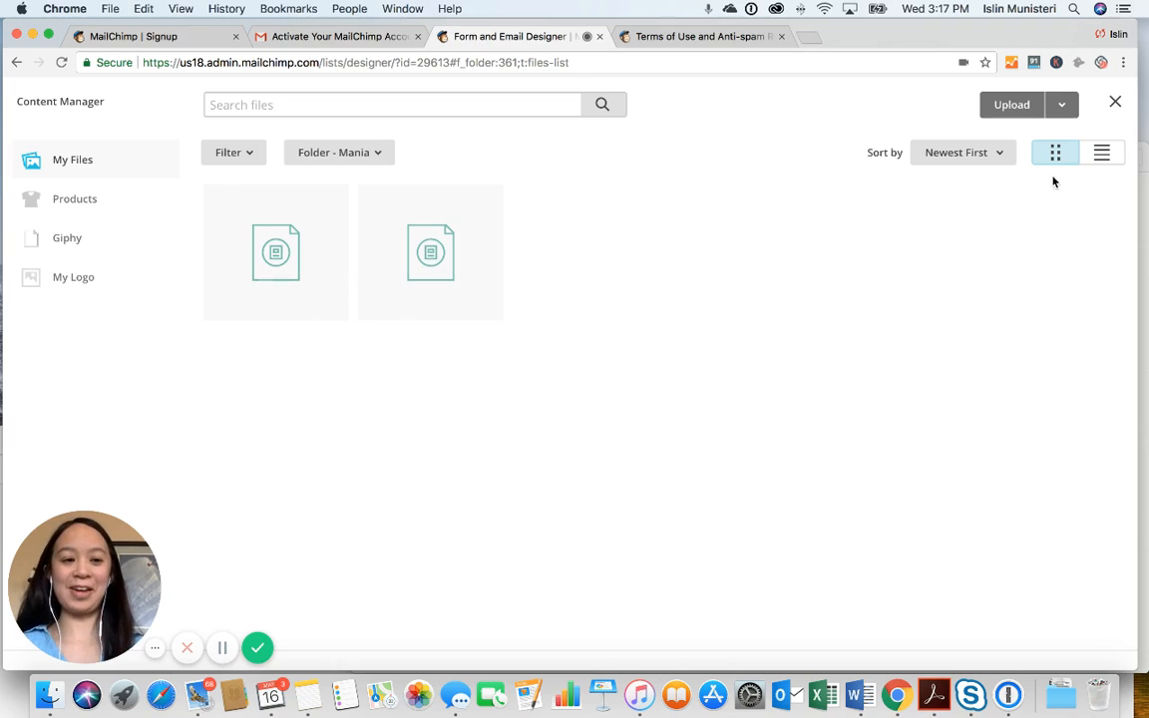
click(1099, 158)
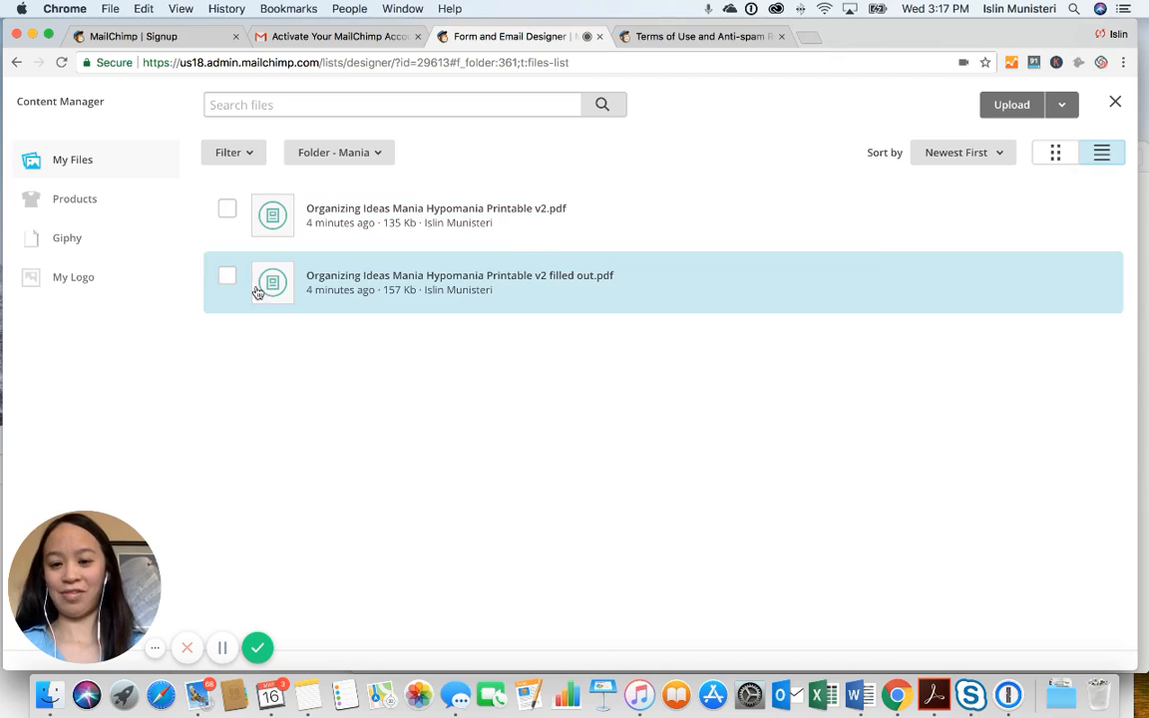
click(226, 279)
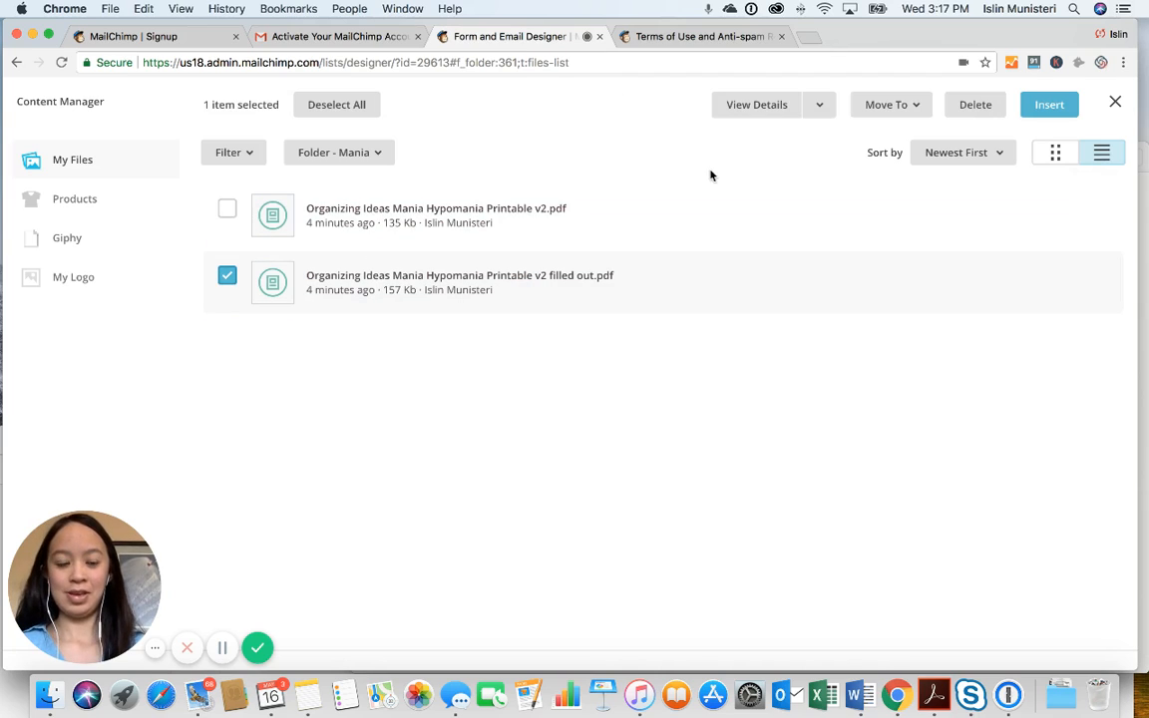
click(1042, 107)
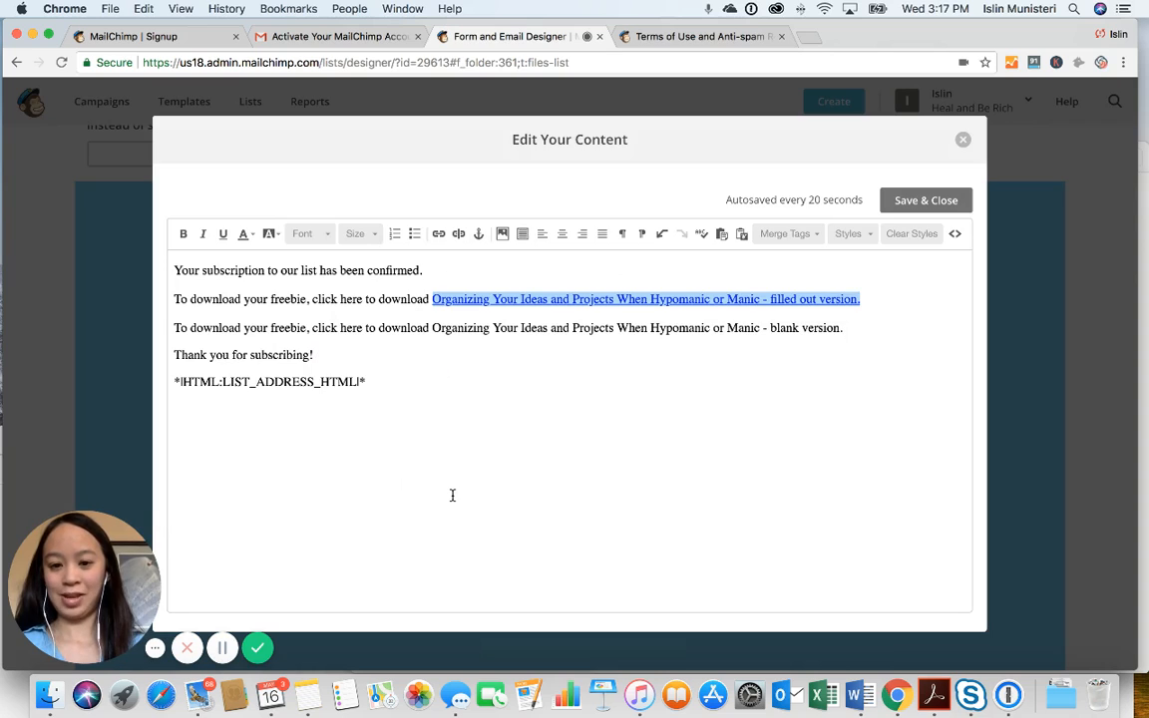
mouse_move(843, 331)
mouse_down()
mouse_move(520, 344)
mouse_move(431, 330)
mouse_move(785, 302)
mouse_move(841, 324)
mouse_up()
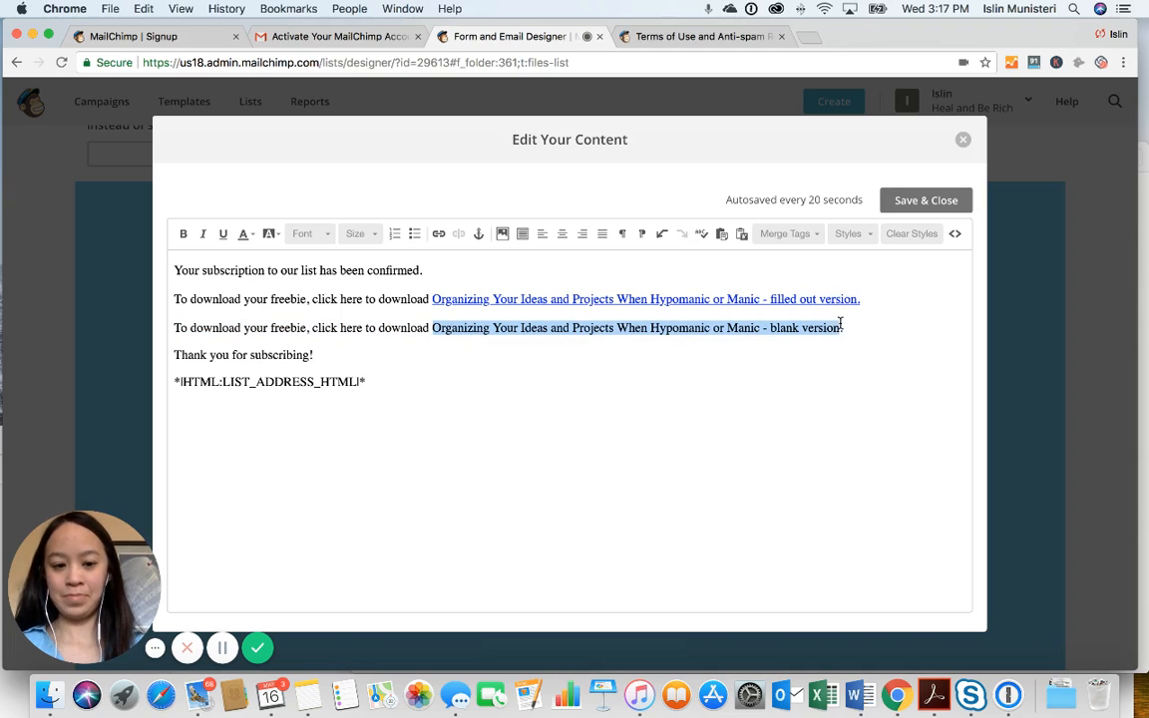
Link the blank version title to 'Organizing Ideas Mania Hypomania Printable v2.pdf'
click(438, 233)
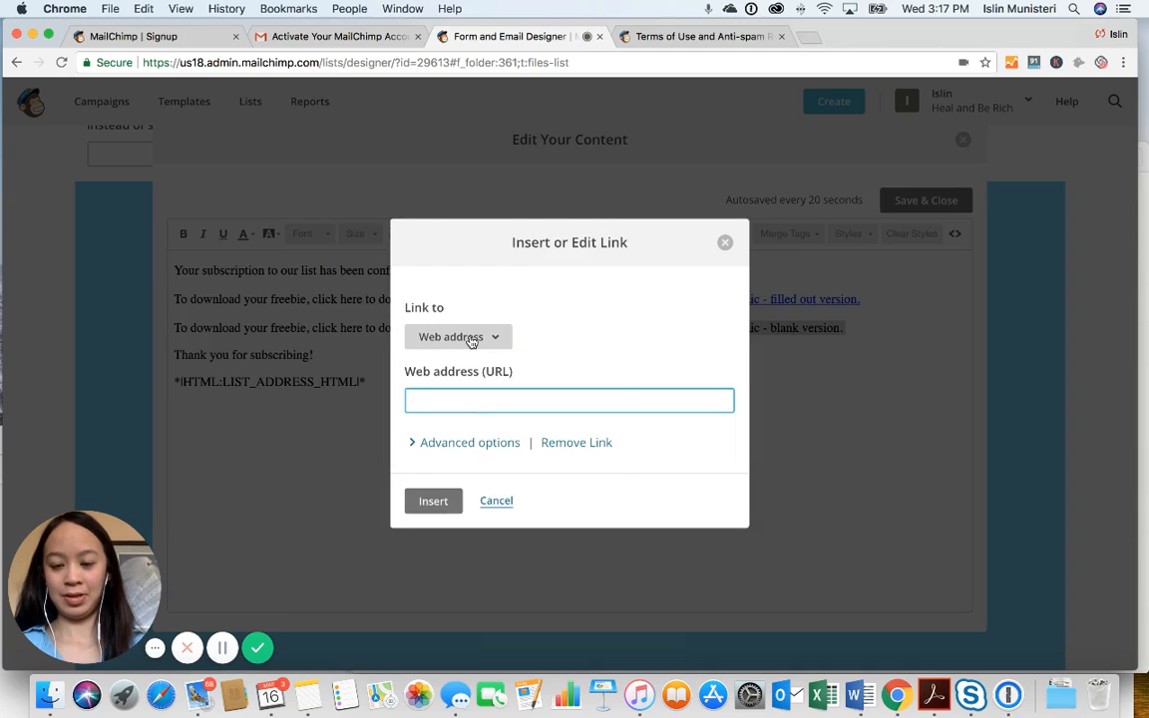
click(470, 341)
click(468, 481)
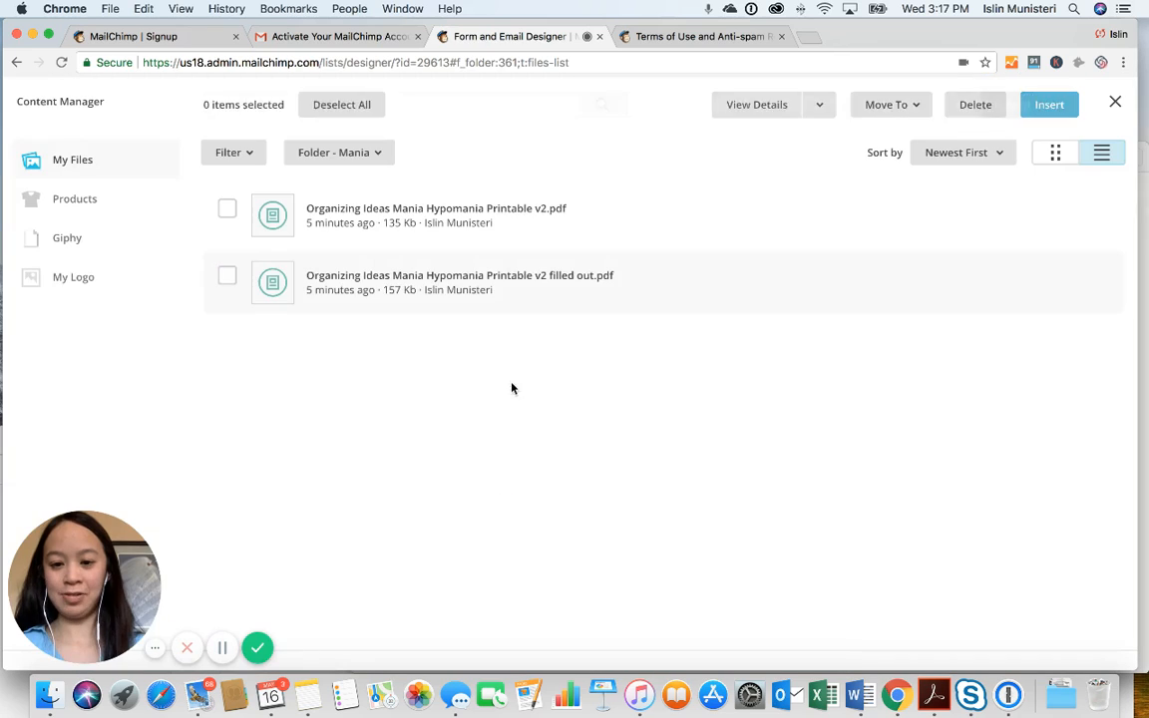
click(539, 227)
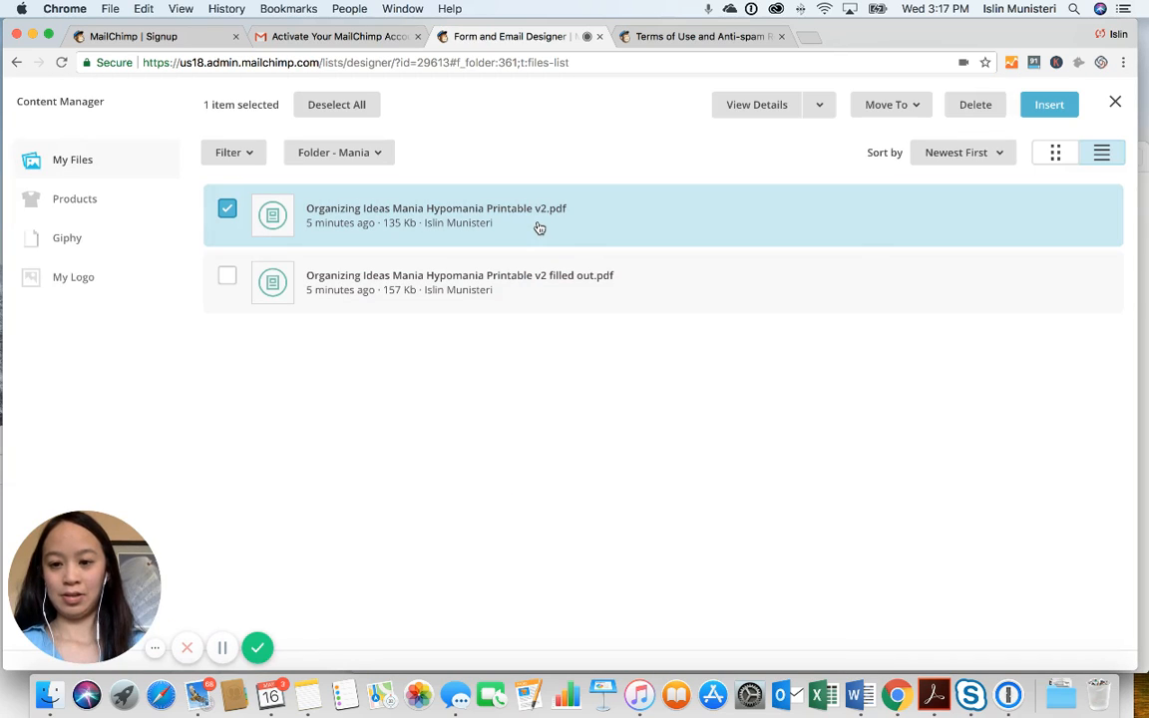
click(1049, 106)
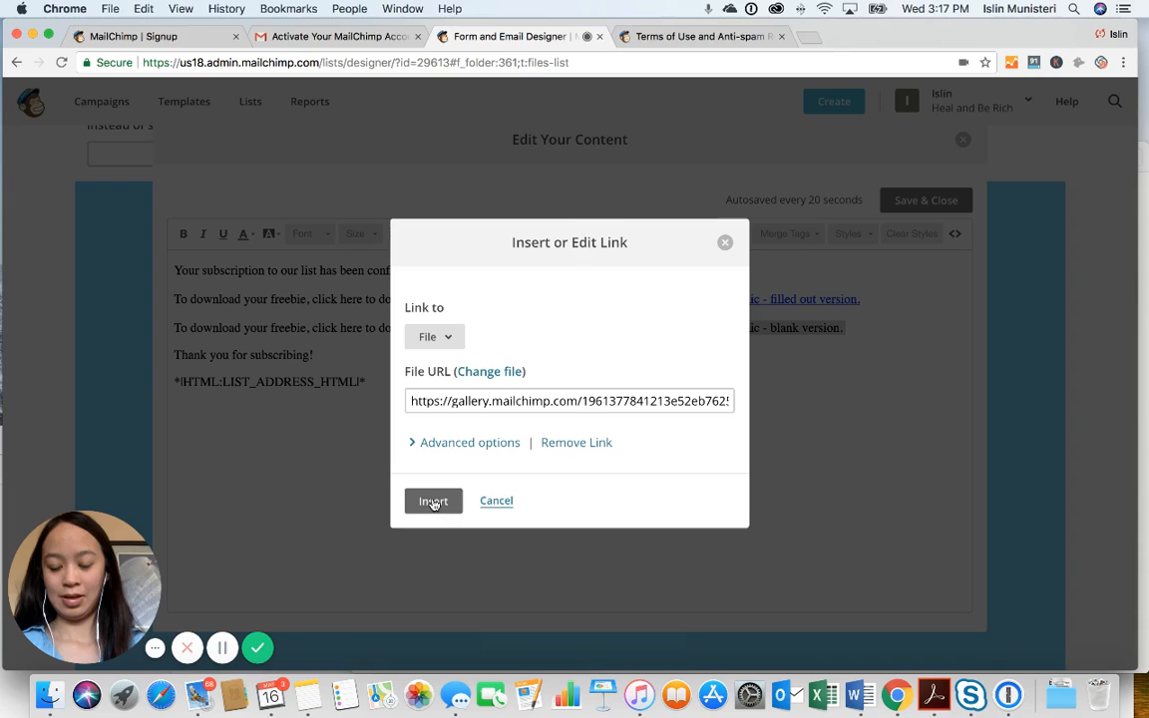
click(433, 503)
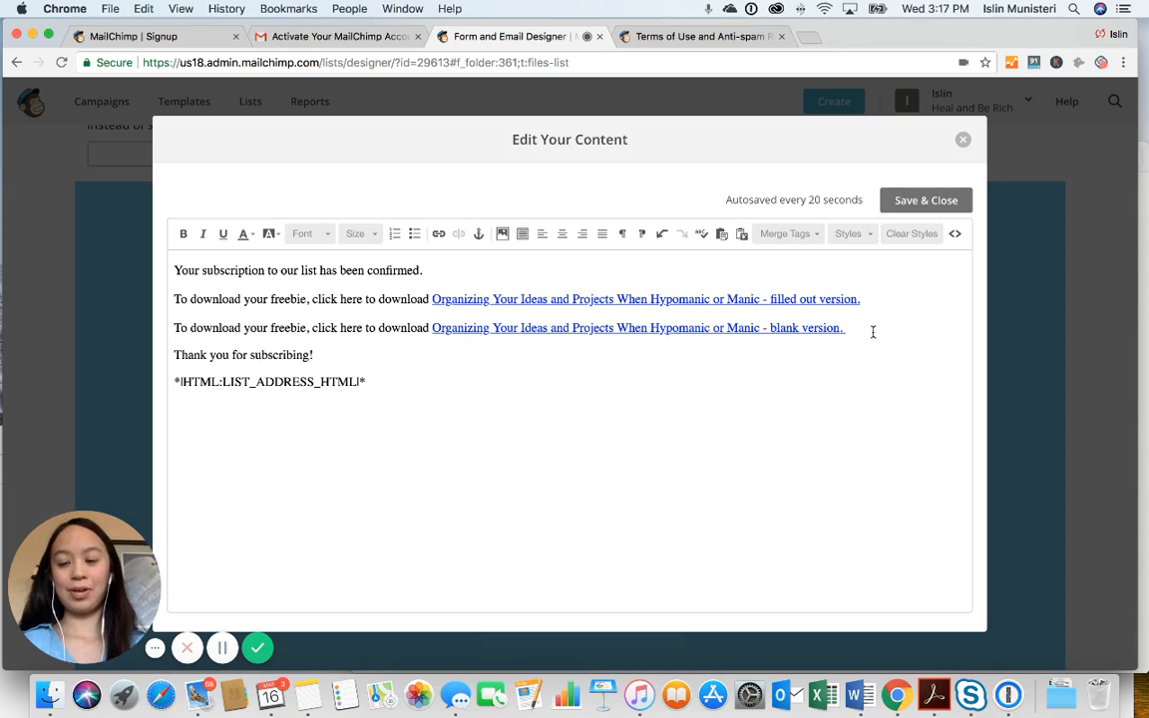
Copy both freebie download lines, close the thank-you page editor, and open the Final welcome email
drag(873, 331, 172, 299)
key(super+c)
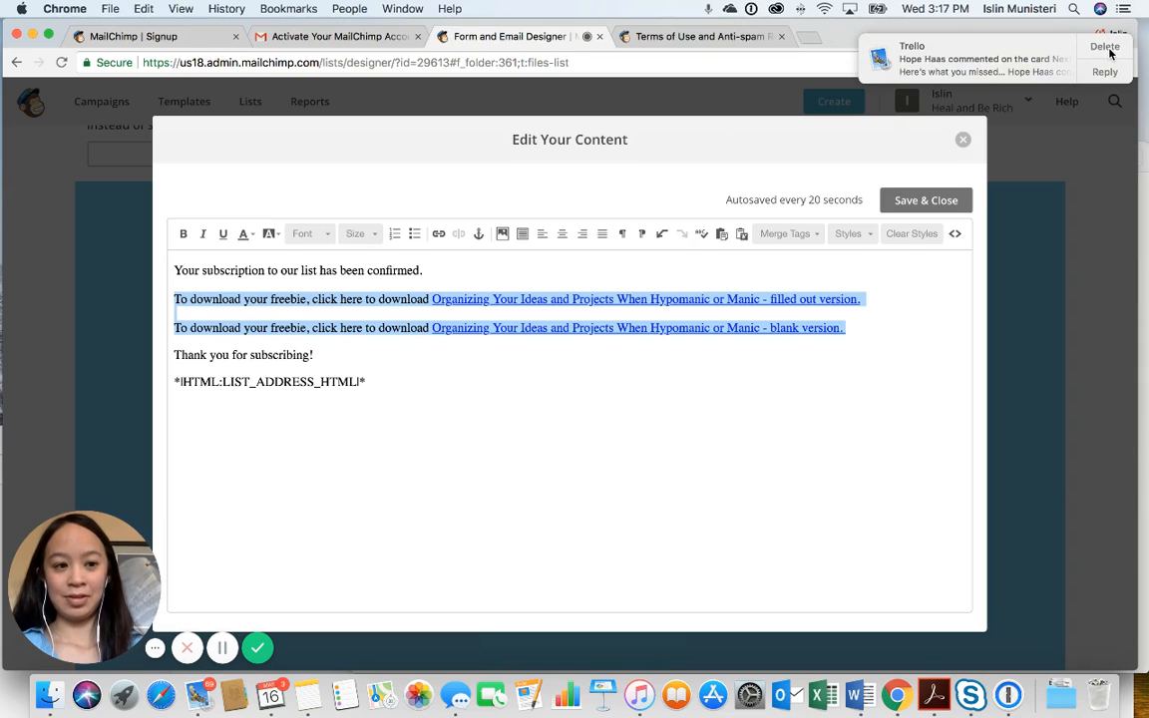
click(963, 142)
scroll(502, 304, up, 2)
scroll(503, 305, up, 3)
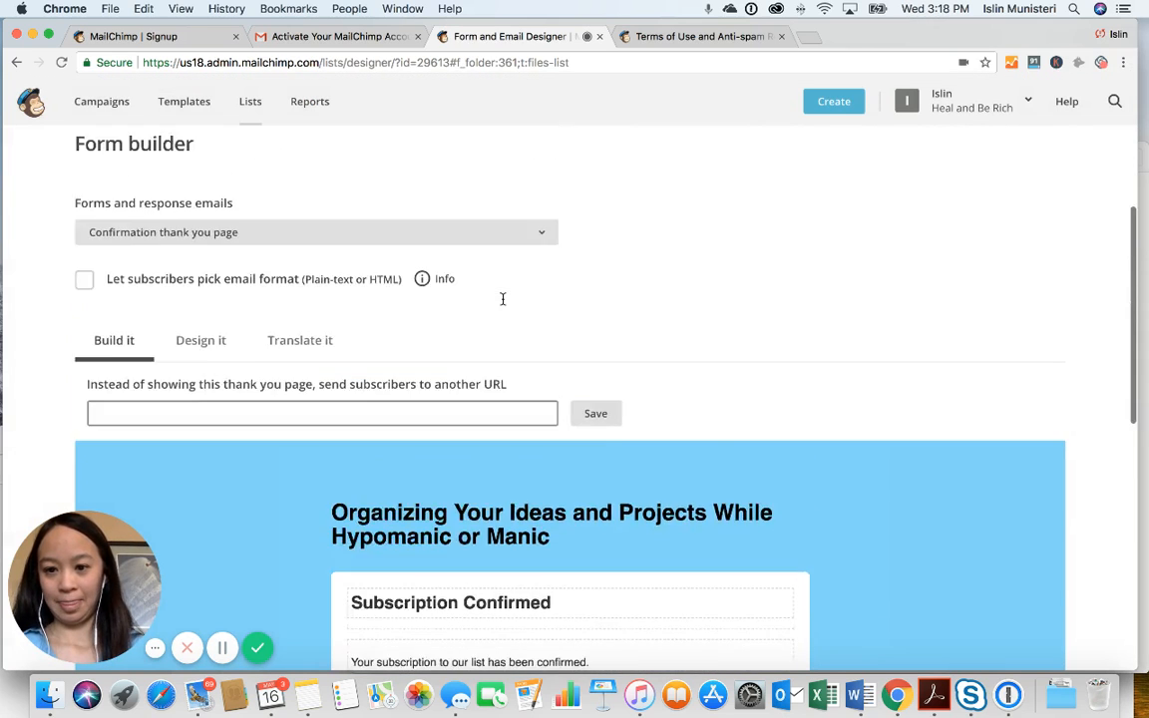
scroll(502, 305, down, 8)
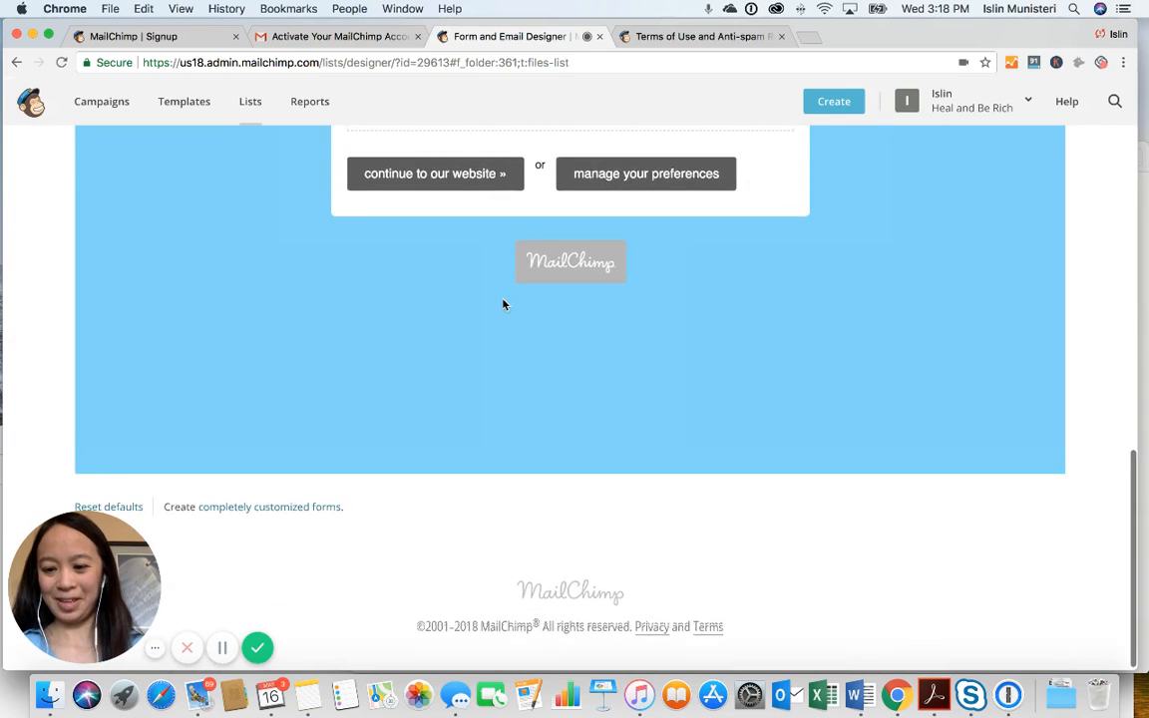
scroll(503, 304, up, 10)
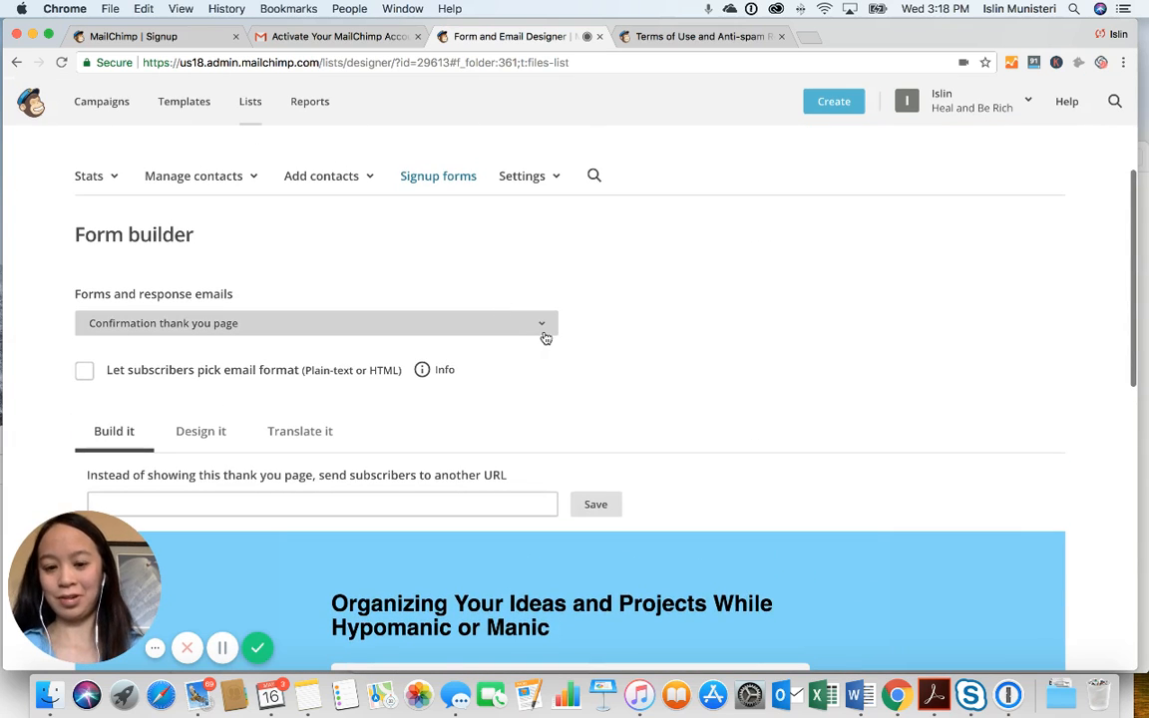
scroll(544, 334, up, 2)
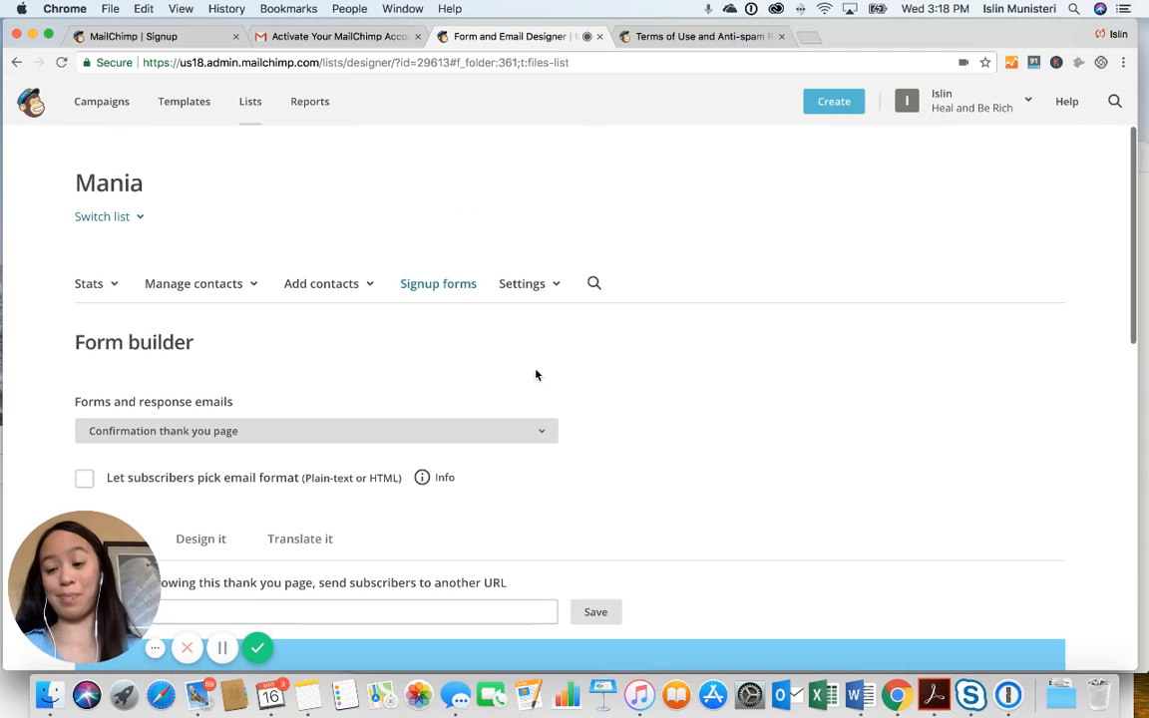
click(536, 431)
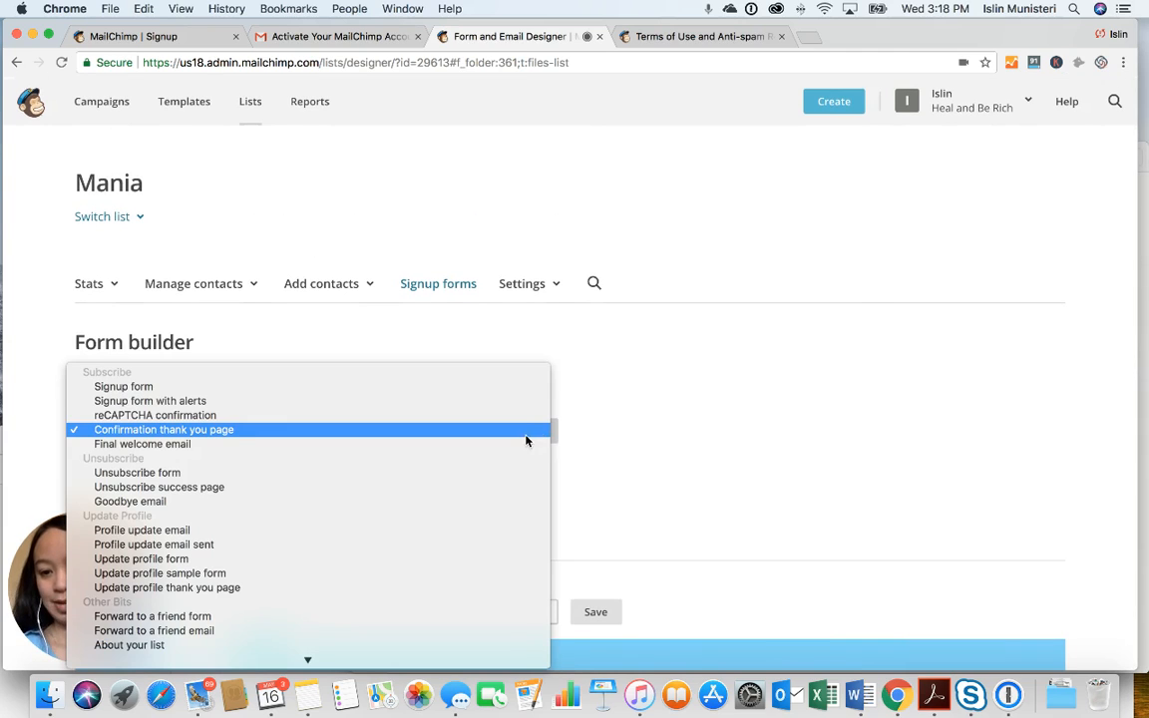
click(521, 446)
Paste the two linked freebie lines on a new line after 'confirmed.' and save the email text
scroll(520, 448, down, 3)
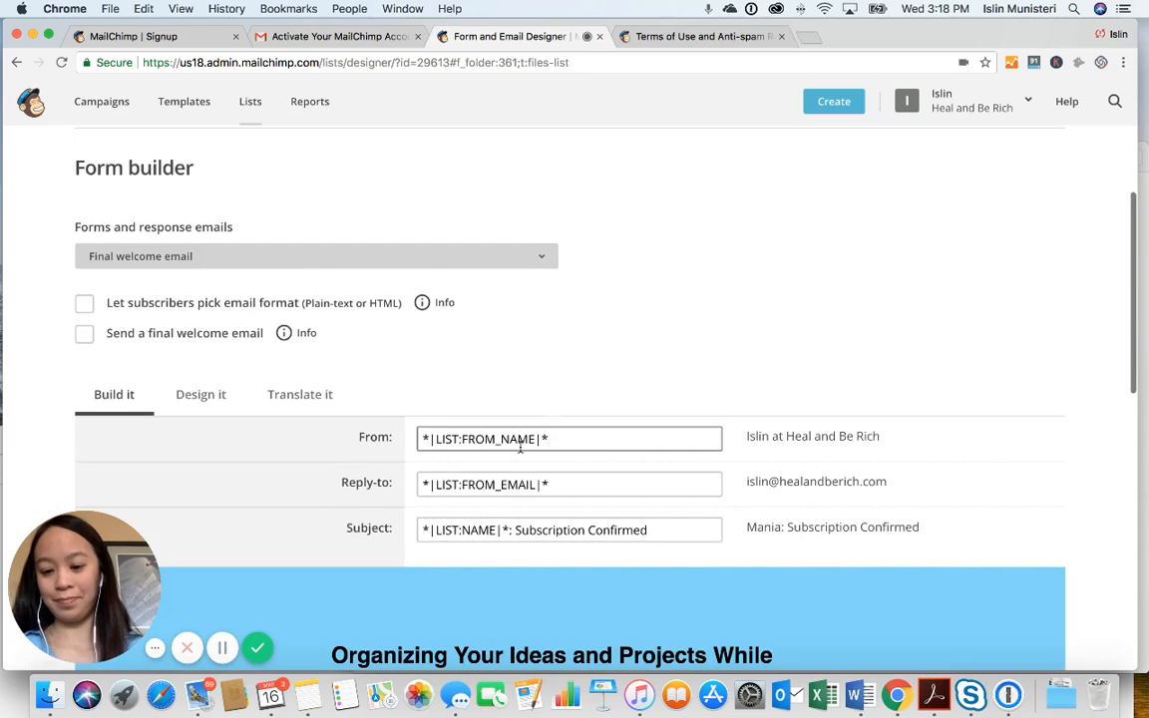
scroll(519, 448, down, 4)
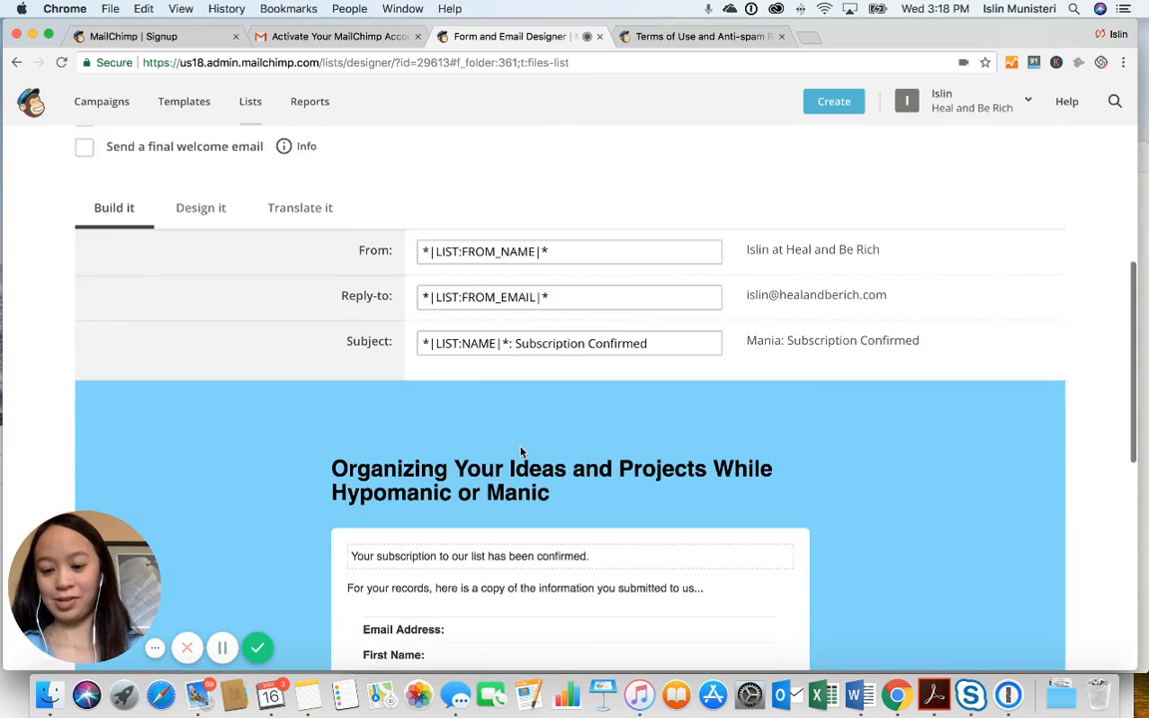
scroll(519, 452, down, 4)
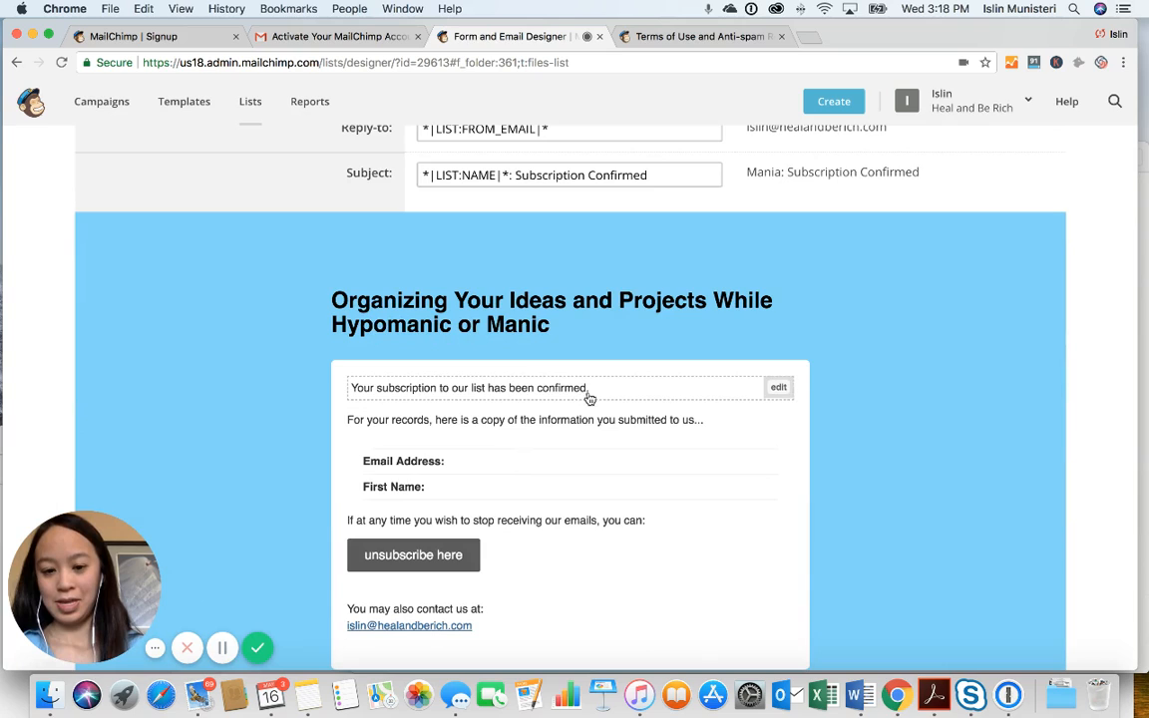
click(778, 387)
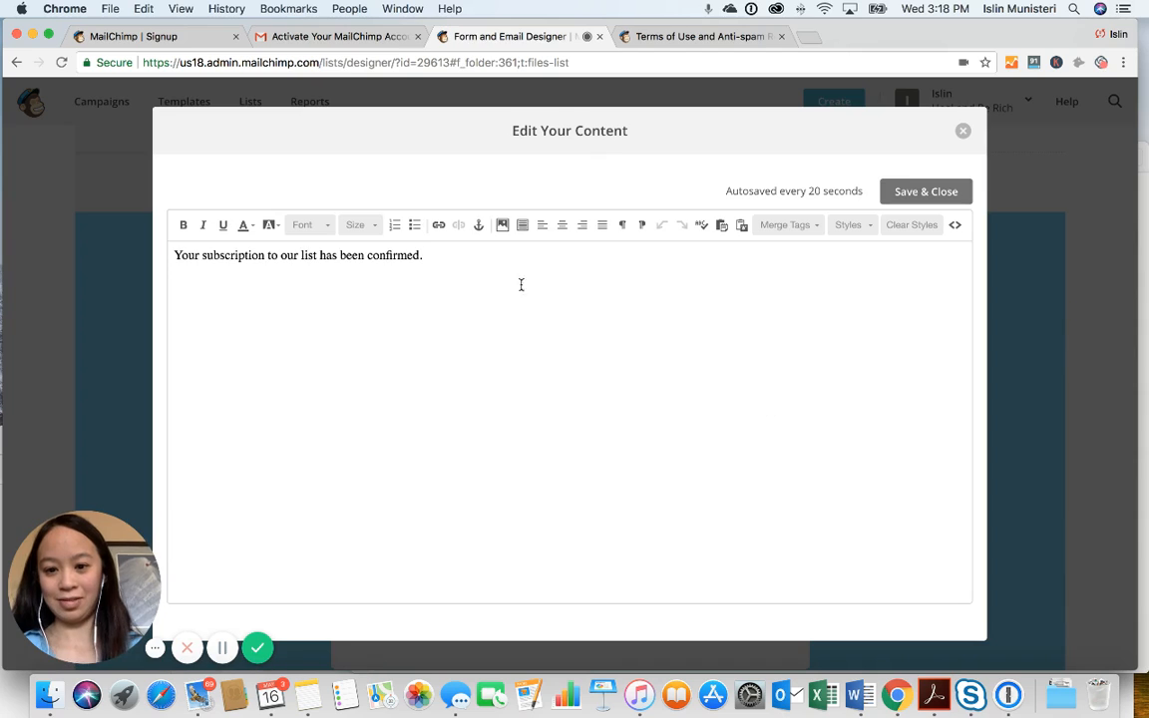
click(505, 267)
key(Return)
key(super+v)
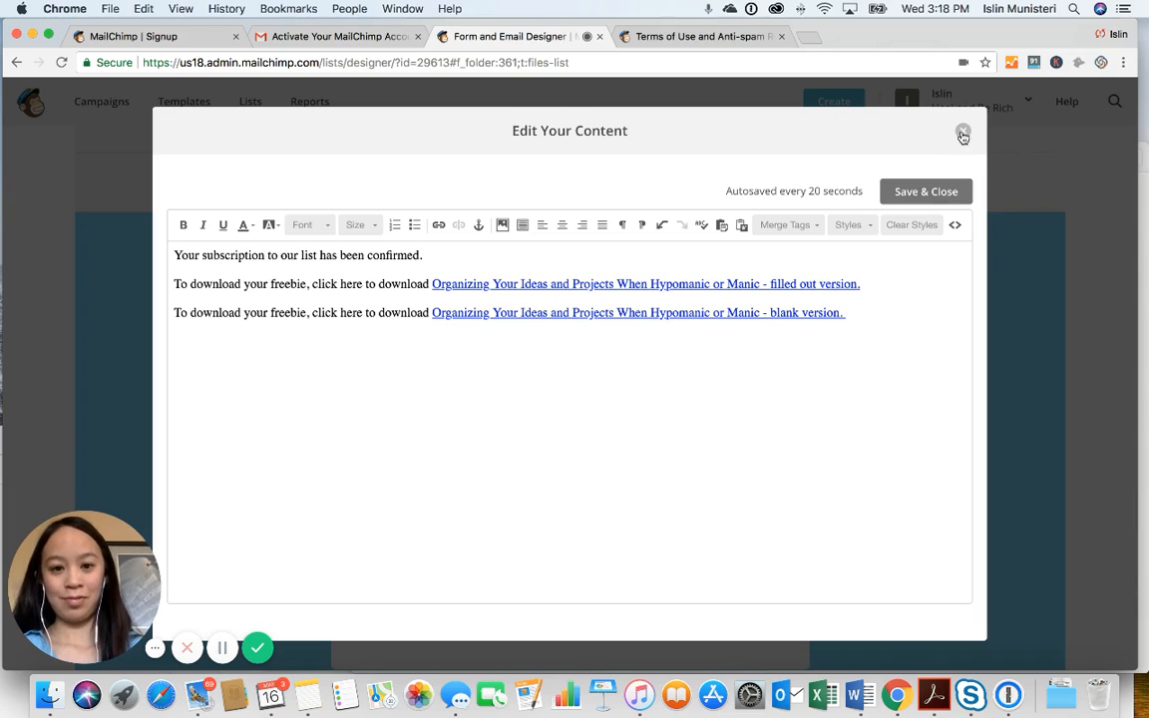
click(935, 195)
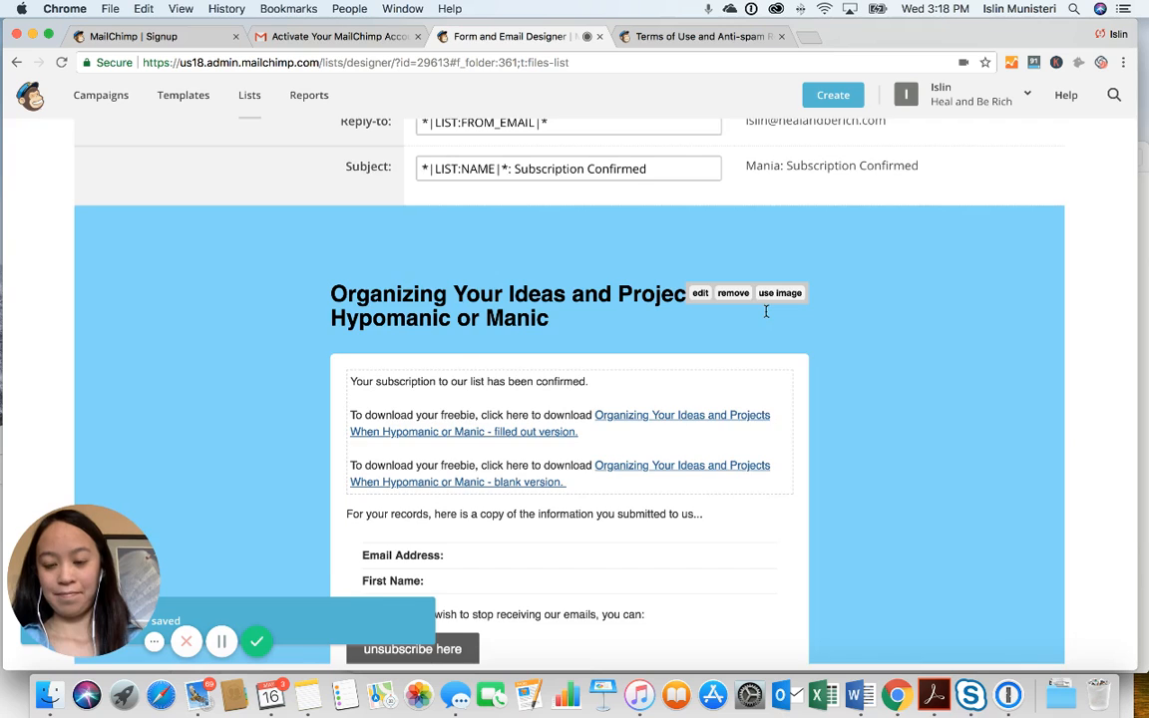
scroll(766, 309, down, 2)
scroll(766, 315, down, 3)
scroll(766, 316, up, 4)
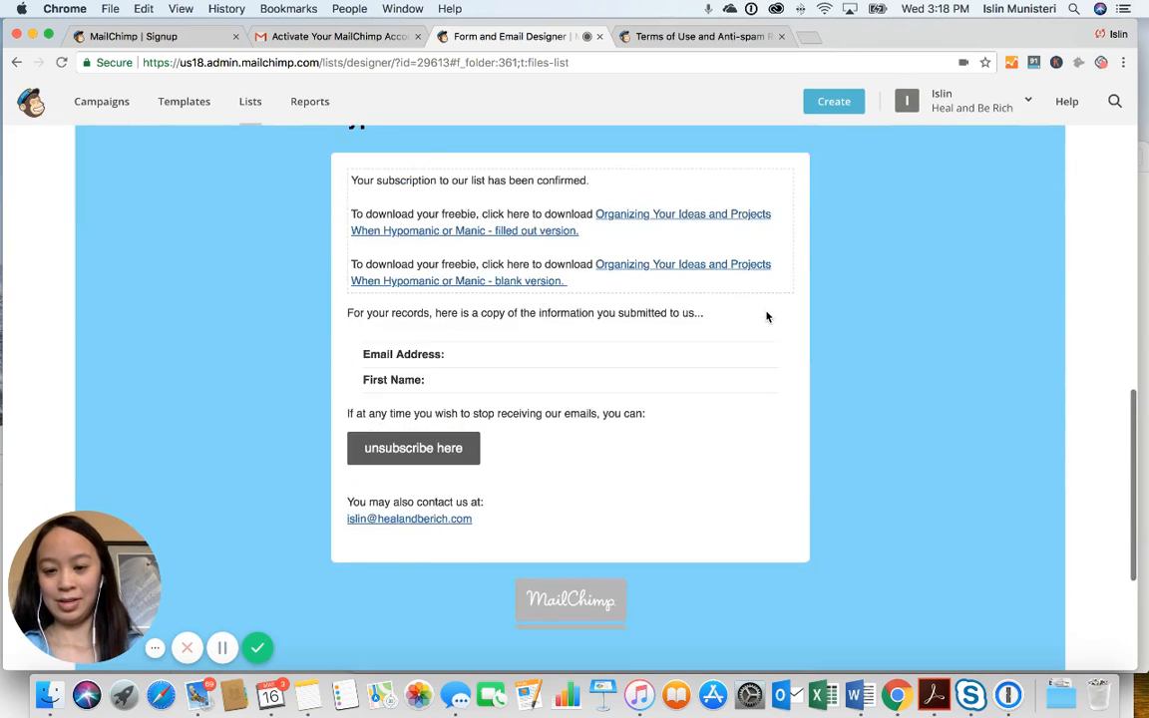
scroll(766, 317, up, 7)
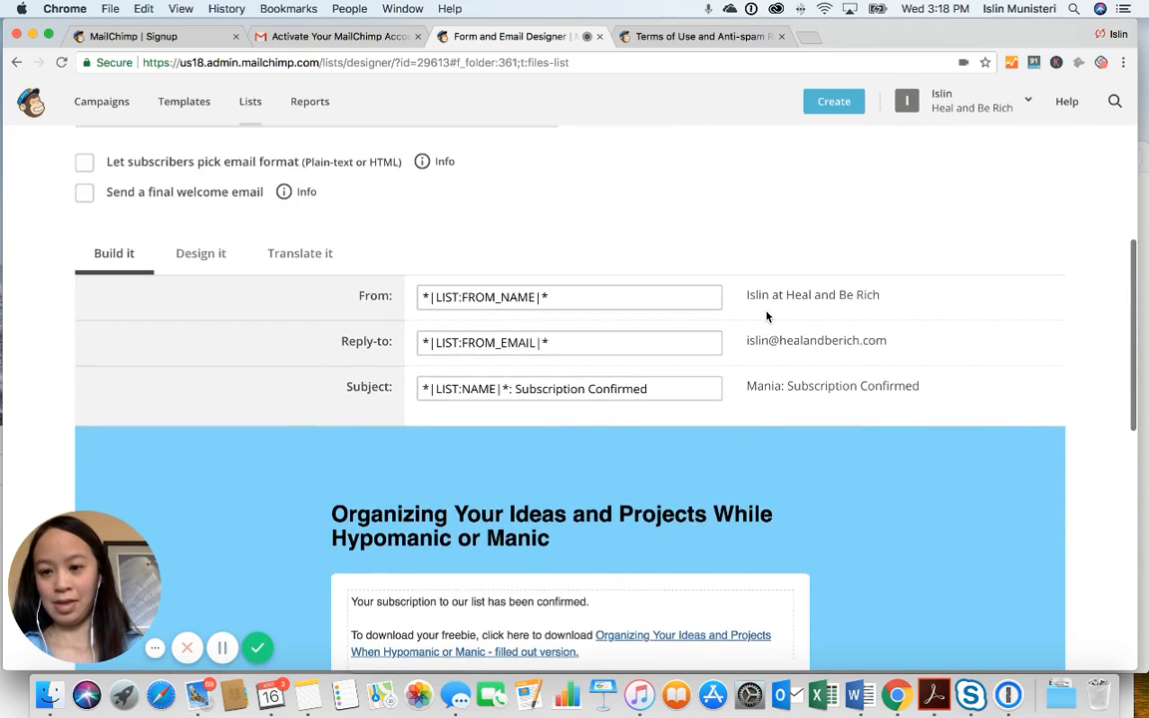
scroll(766, 316, up, 3)
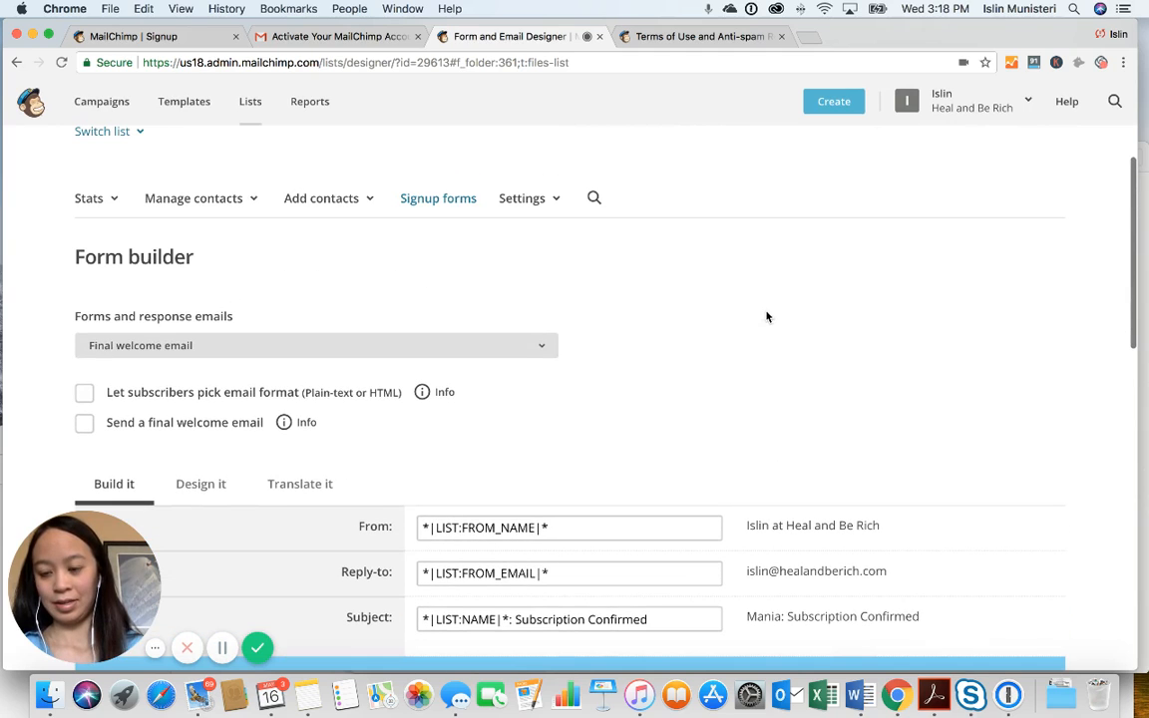
click(528, 347)
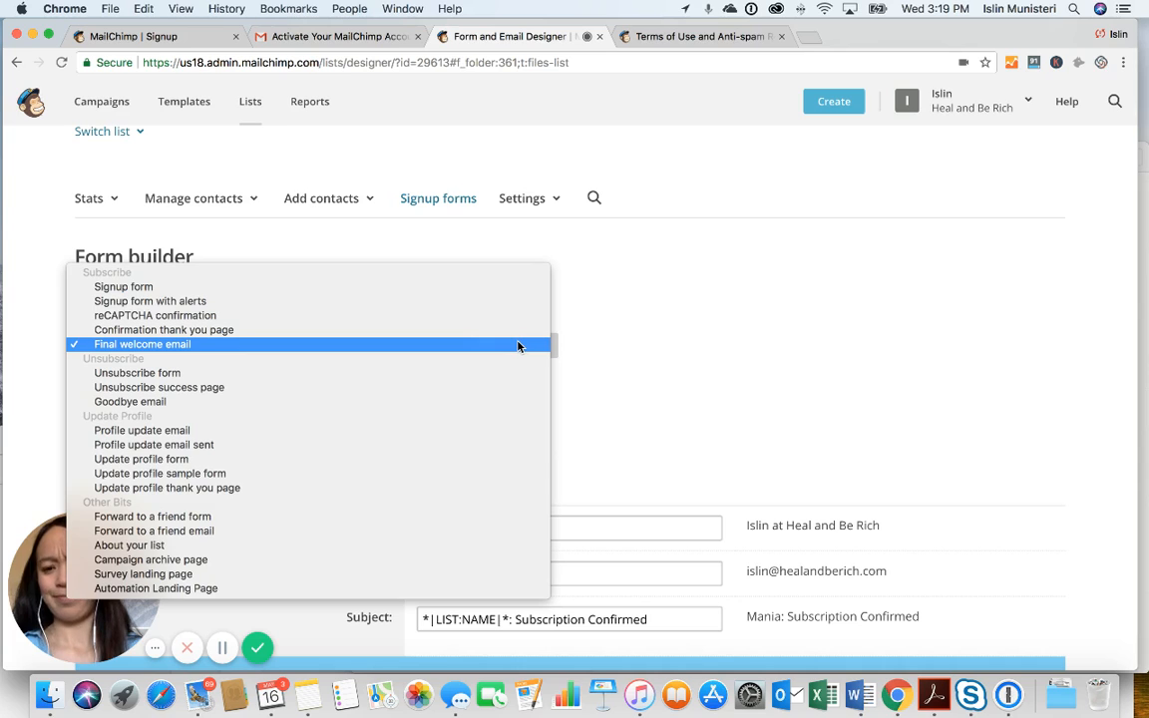
click(520, 287)
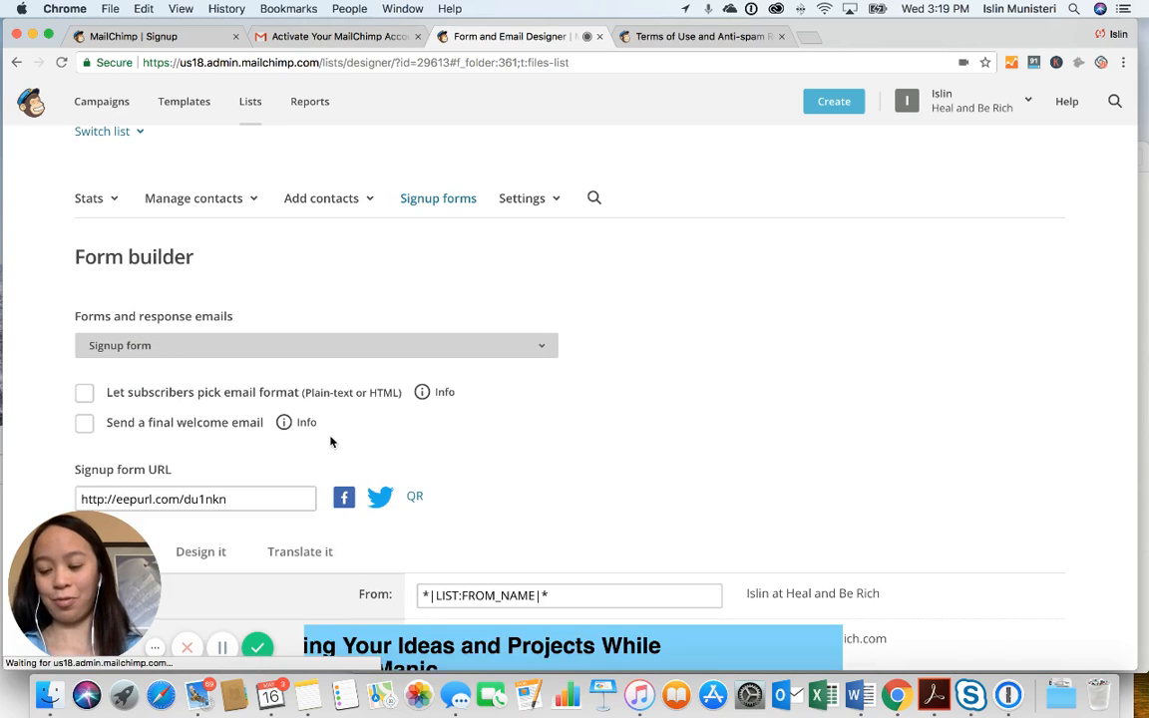
scroll(328, 441, down, 3)
scroll(331, 442, up, 2)
drag(240, 409, 77, 408)
key(super+c)
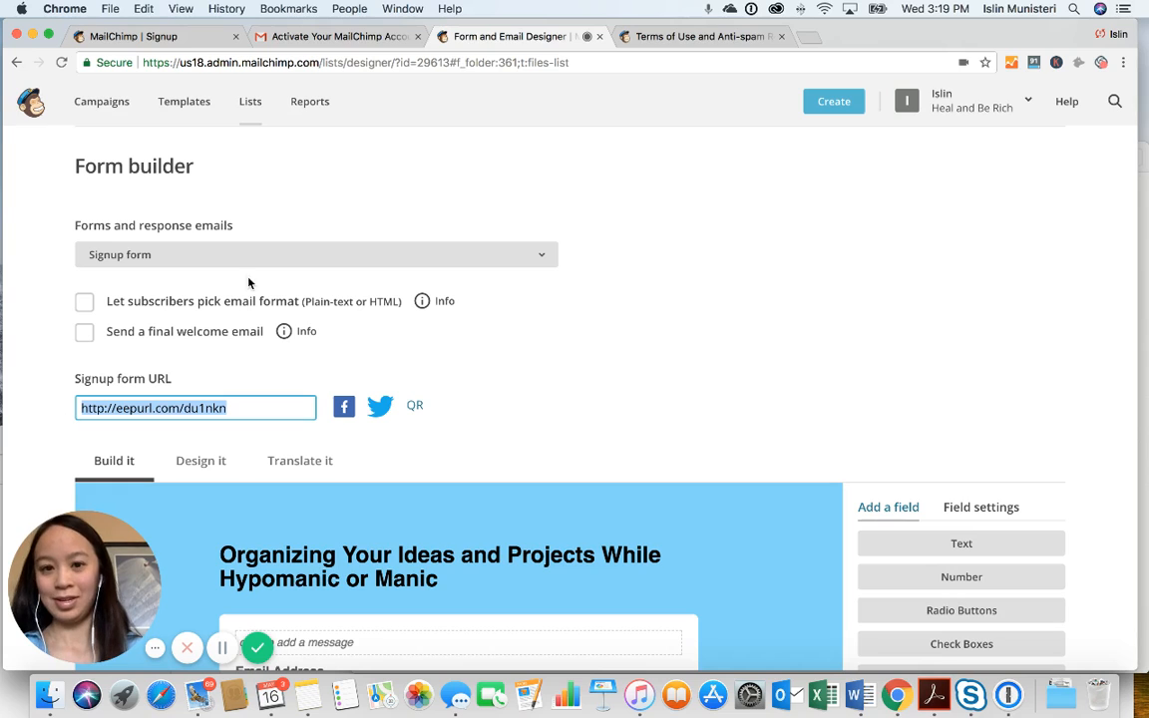
Load the copied signup URL in a new tab and enter an email address and first name
click(805, 40)
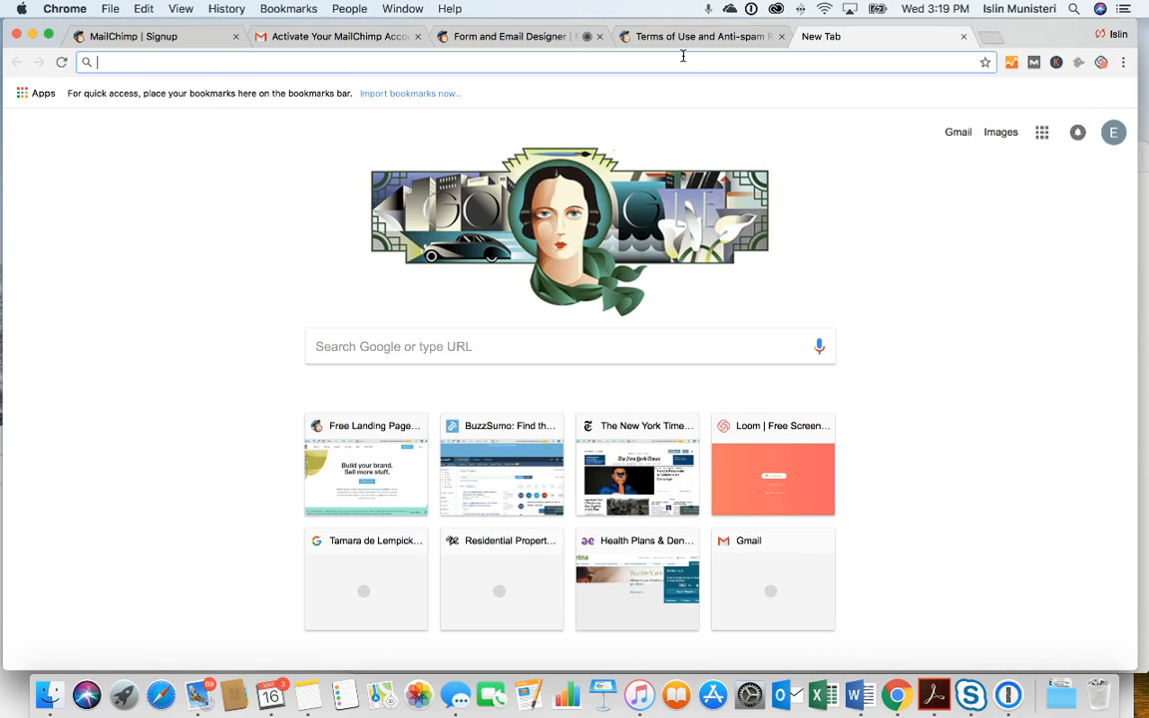
key(super+v)
key(Return)
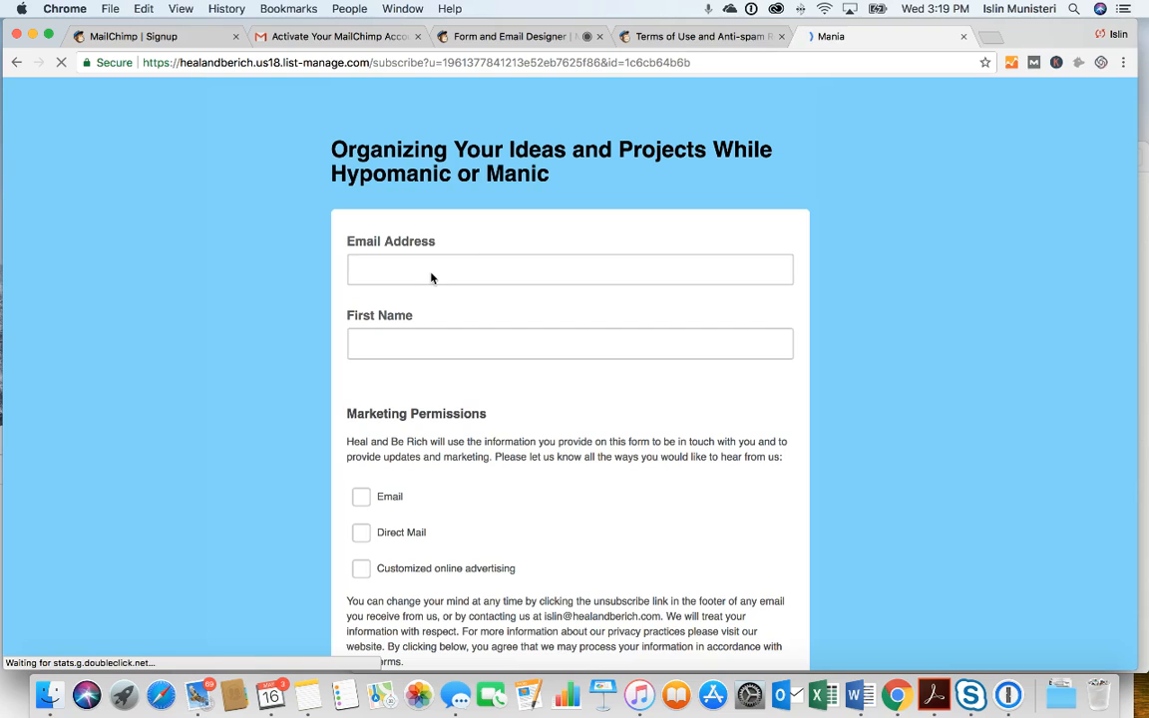
click(419, 272)
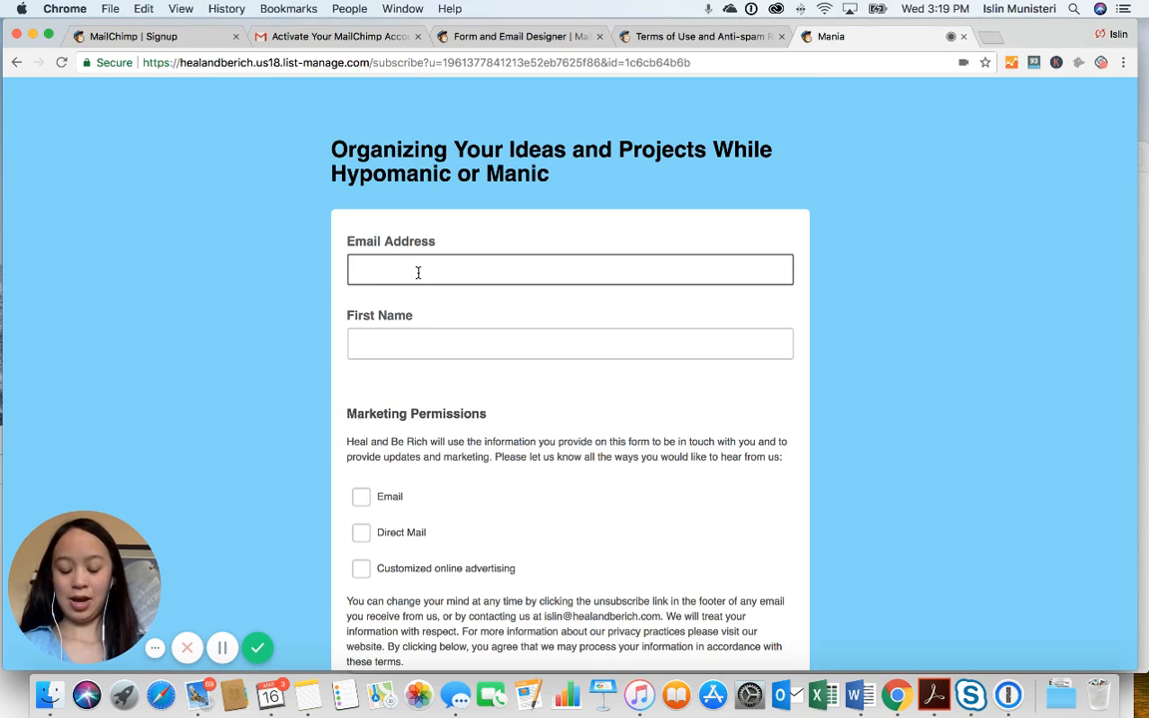
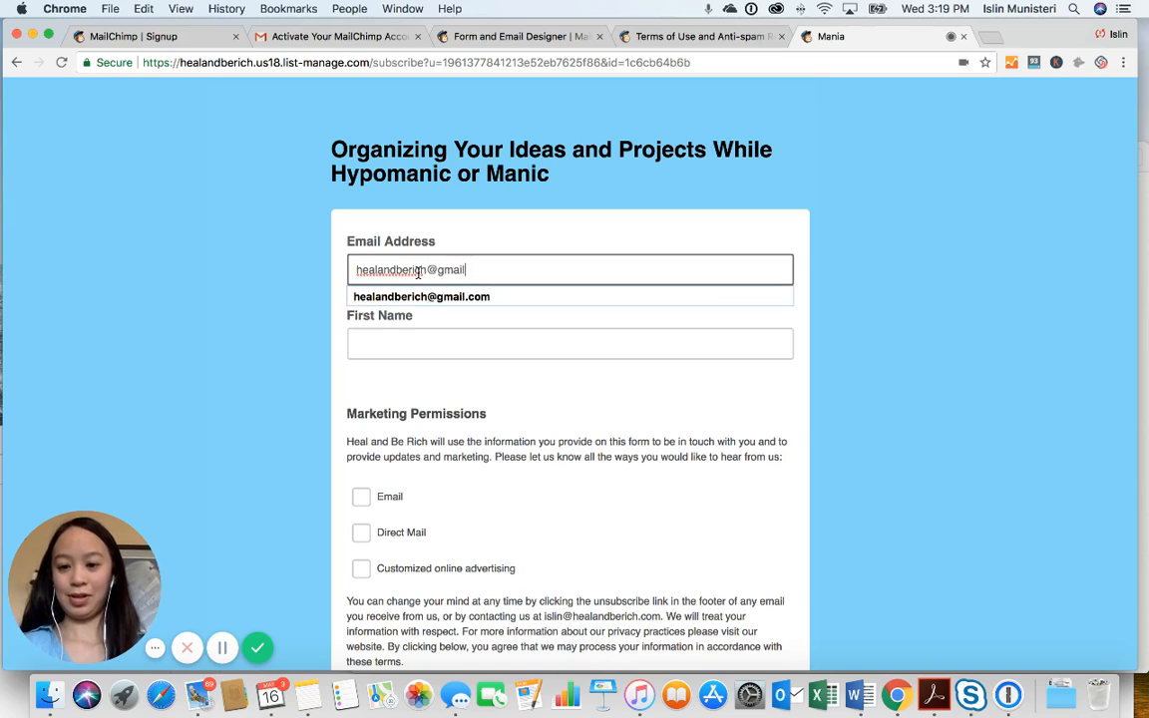
click(405, 345)
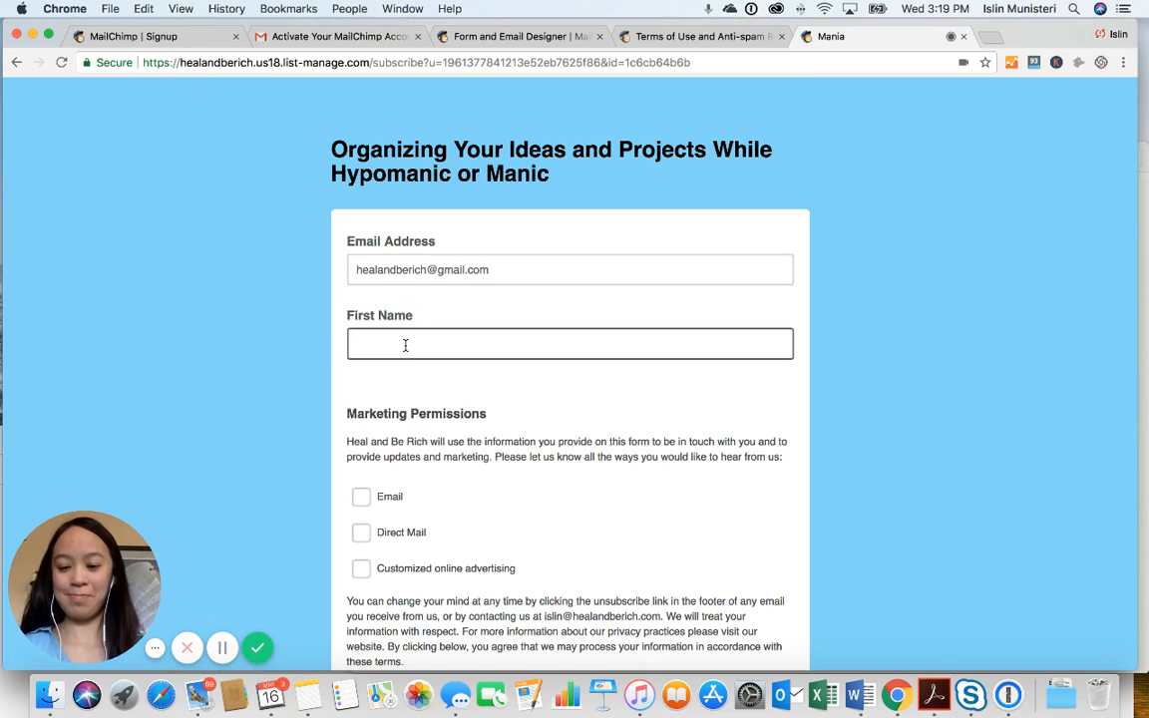
text(Islin)
Tick the Email marketing permission and submit with Subscribe to list
scroll(405, 345, down, 2)
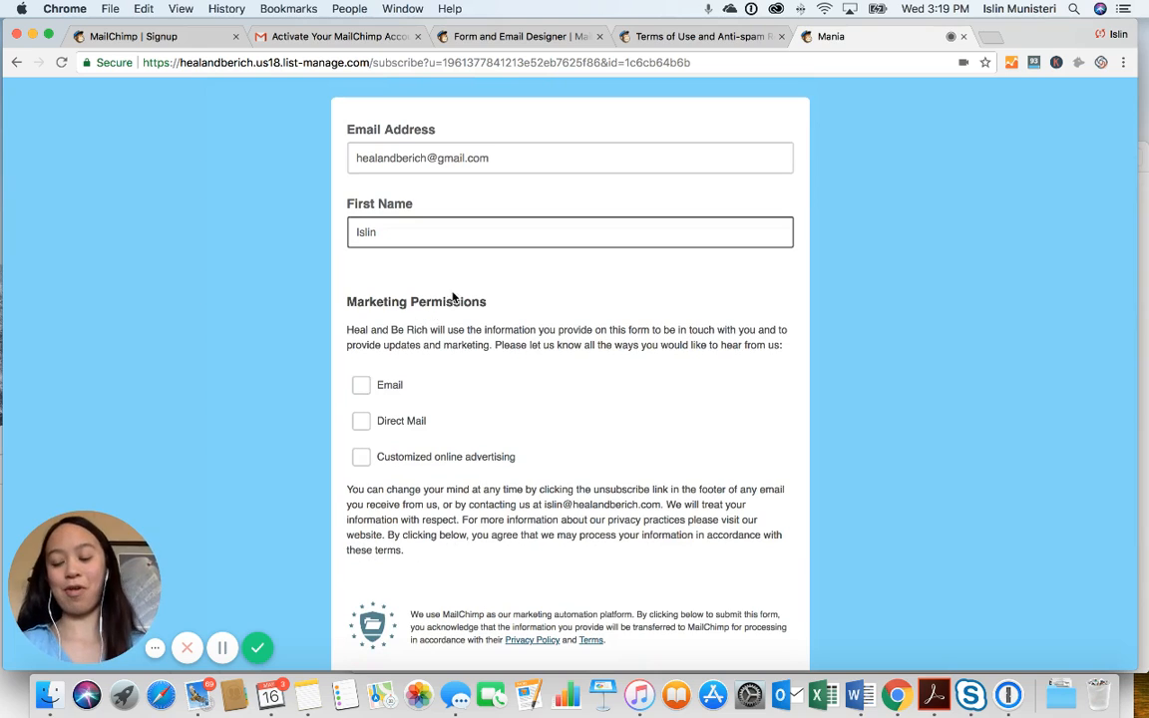
scroll(514, 524, down, 2)
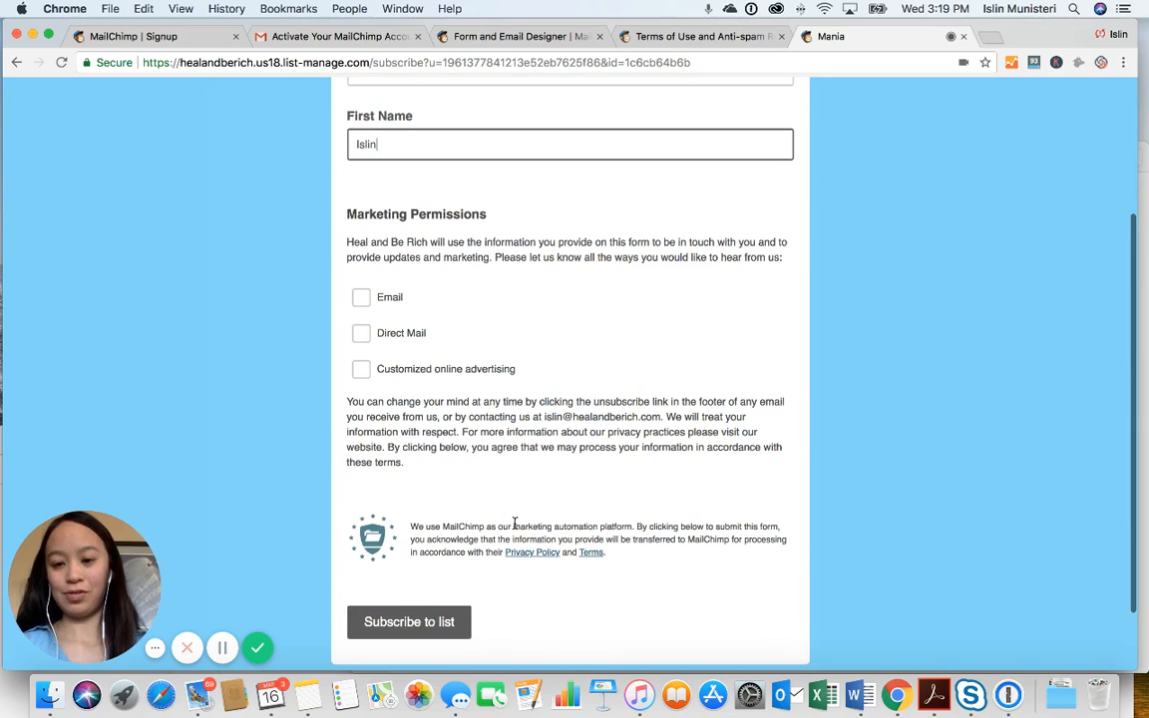
scroll(514, 522, up, 1)
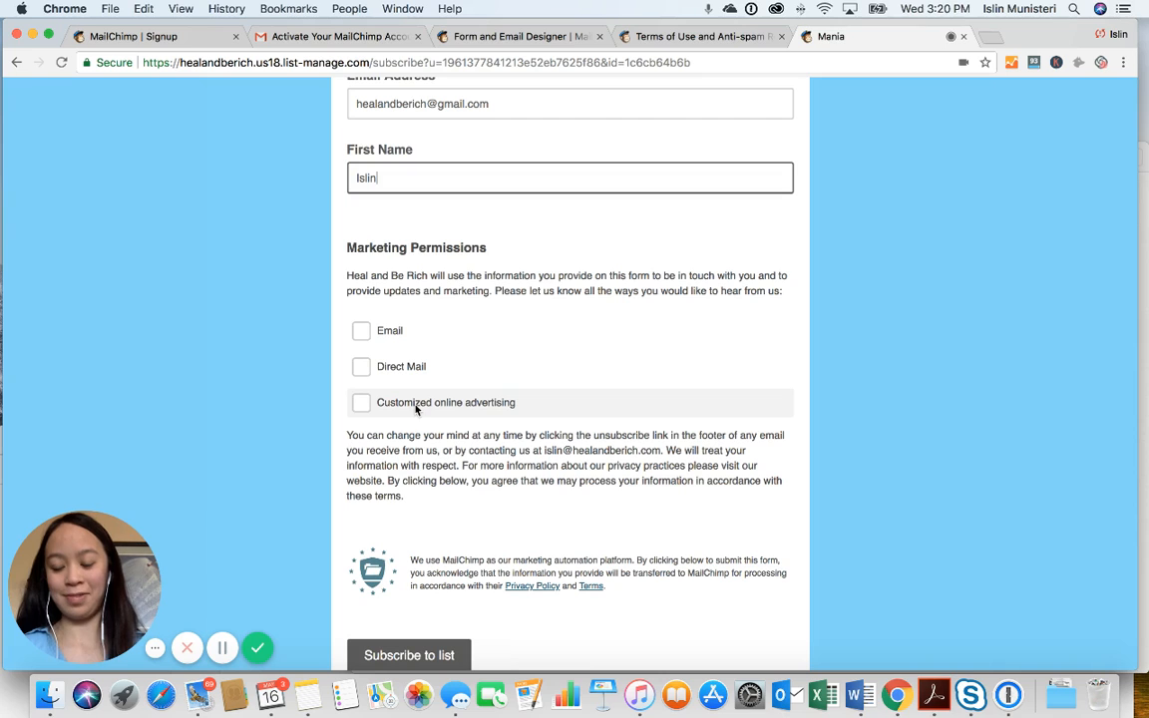
scroll(454, 304, up, 1)
scroll(454, 304, down, 2)
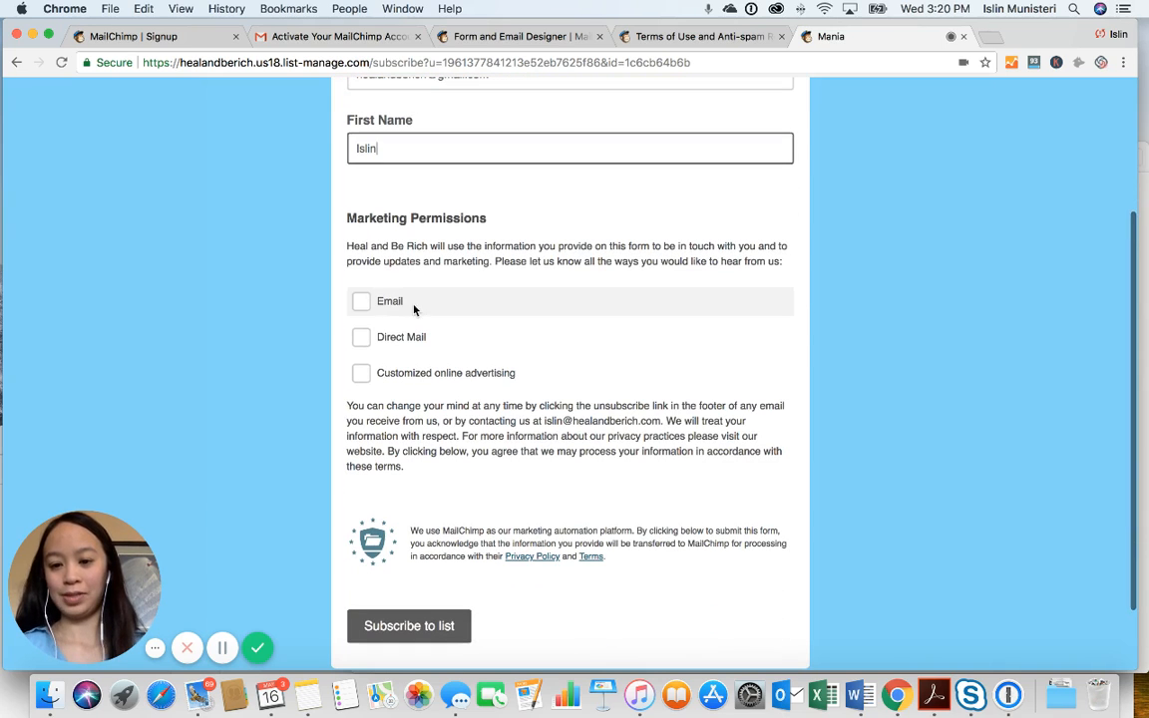
click(361, 301)
scroll(367, 354, down, 2)
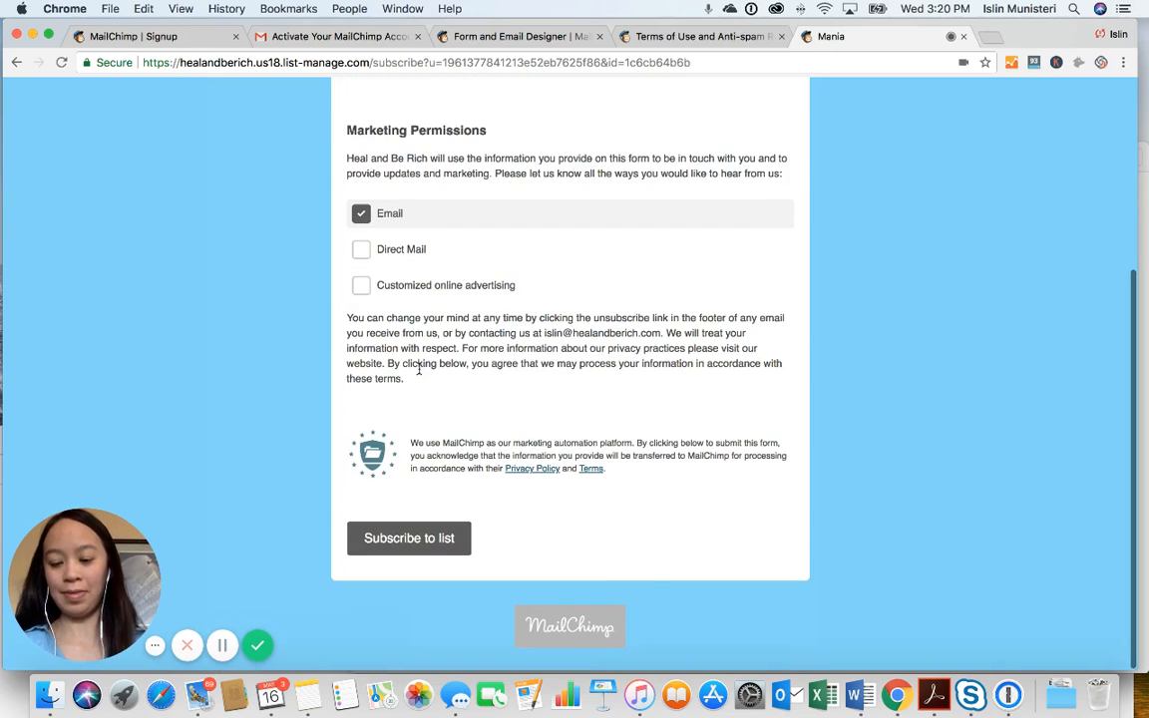
click(423, 539)
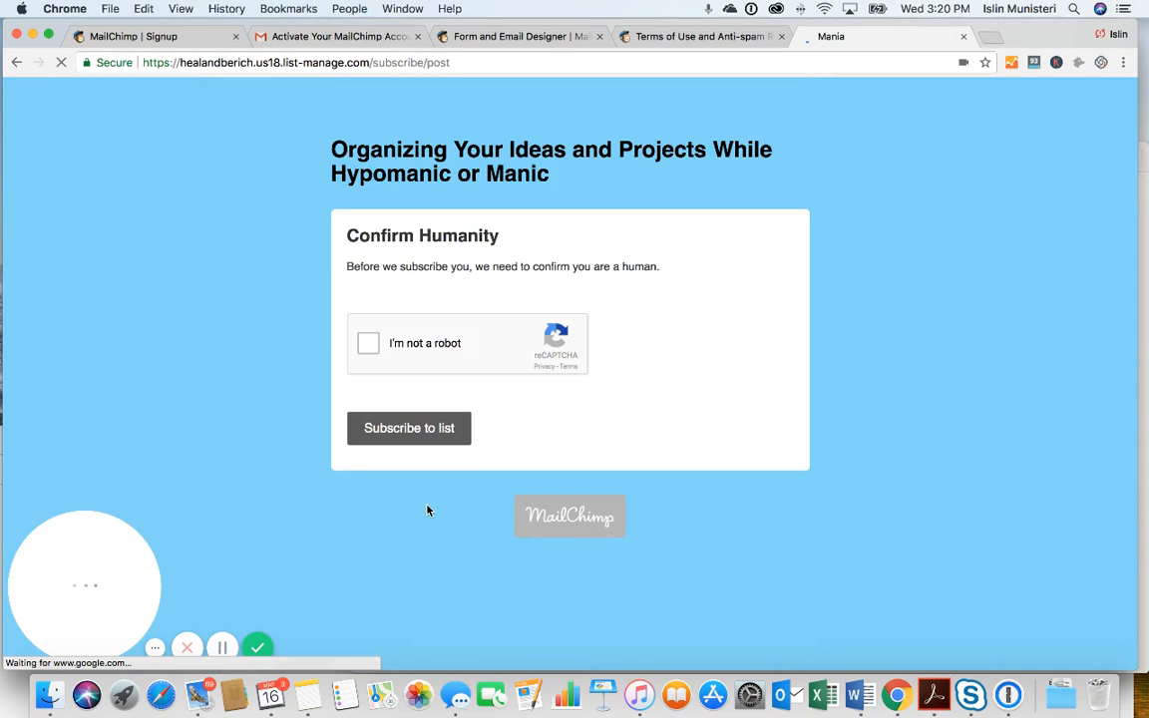
Tick I'm not a robot, Subscribe to list, then continue to the Heal and Be Rich website
click(369, 344)
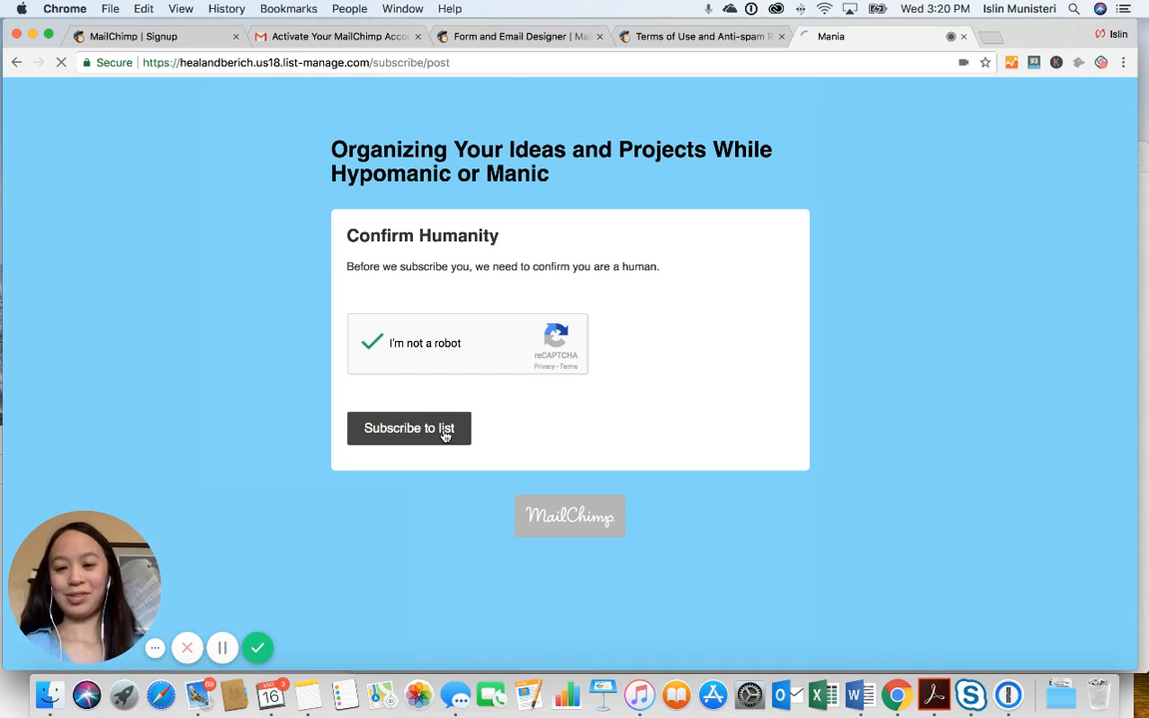
click(445, 435)
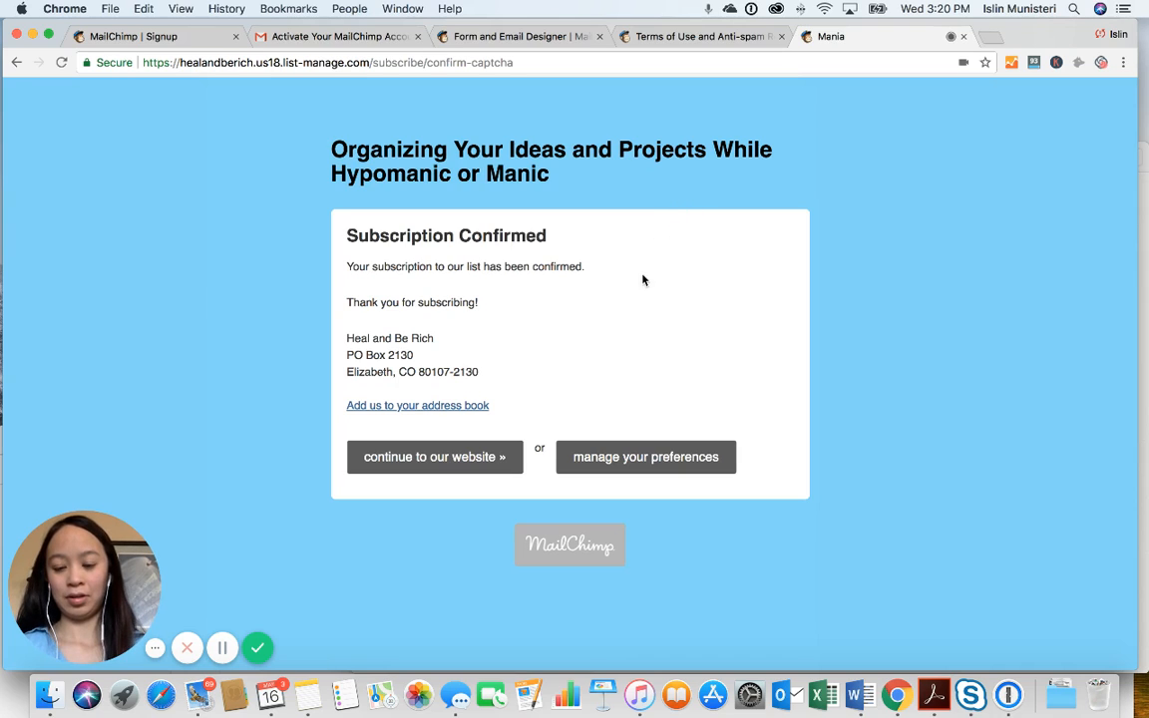
scroll(579, 377, down, 1)
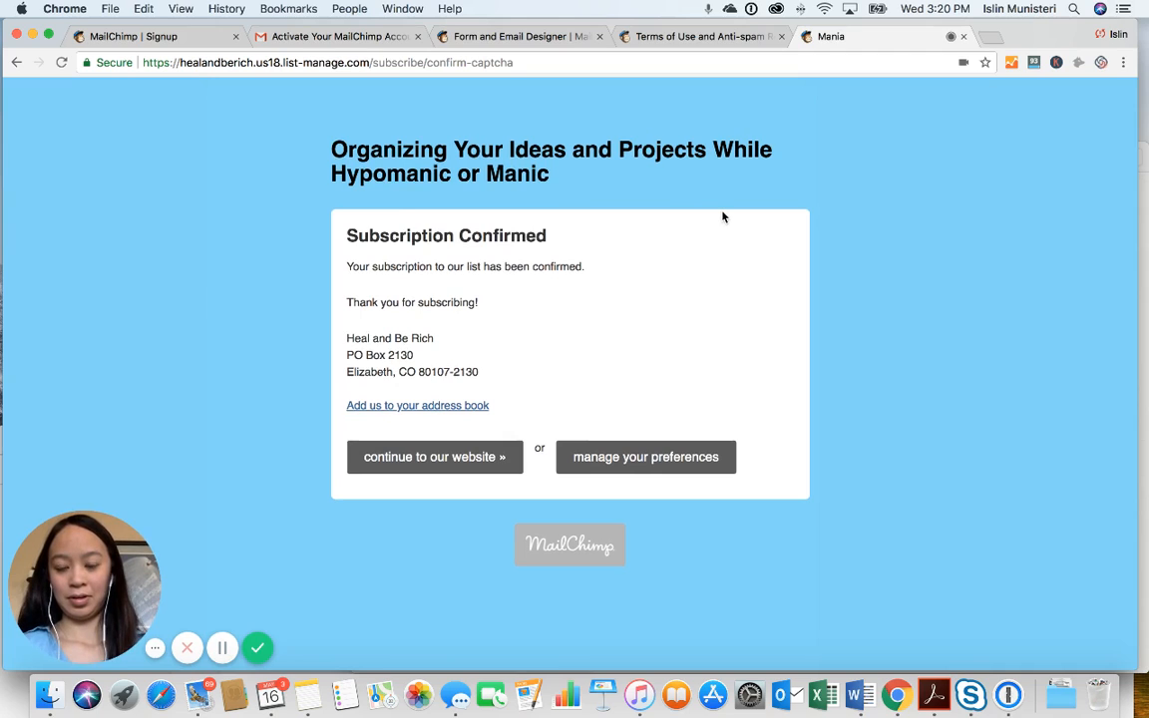
scroll(726, 215, down, 1)
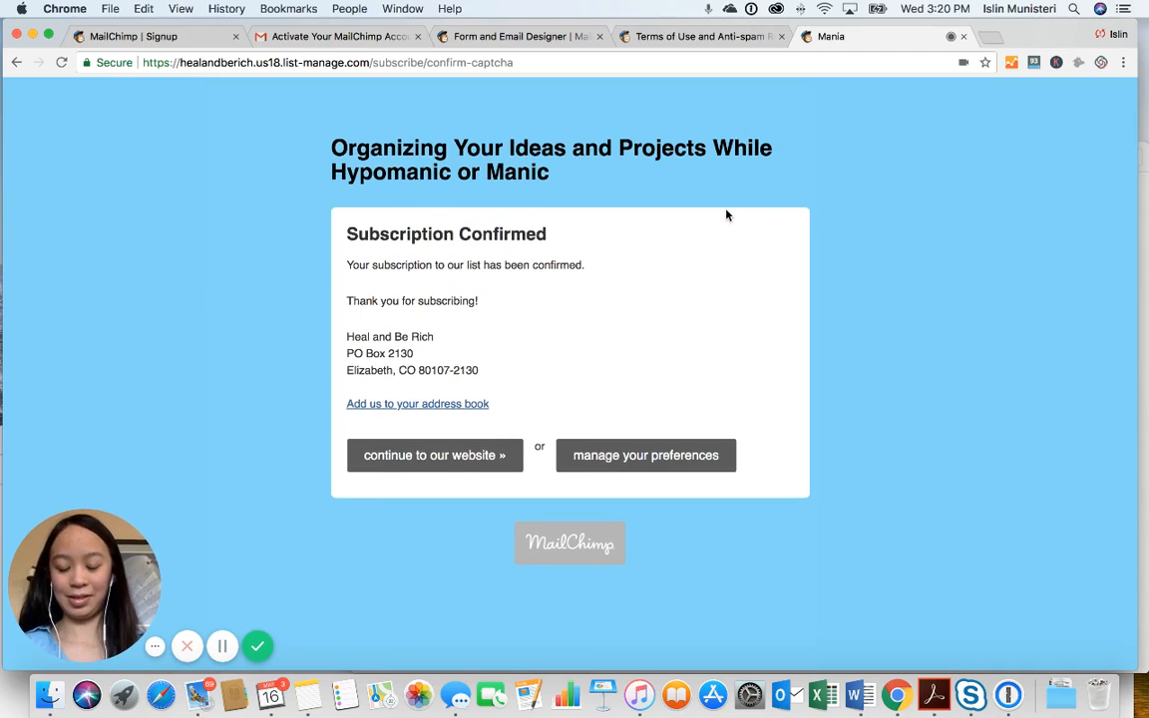
click(476, 459)
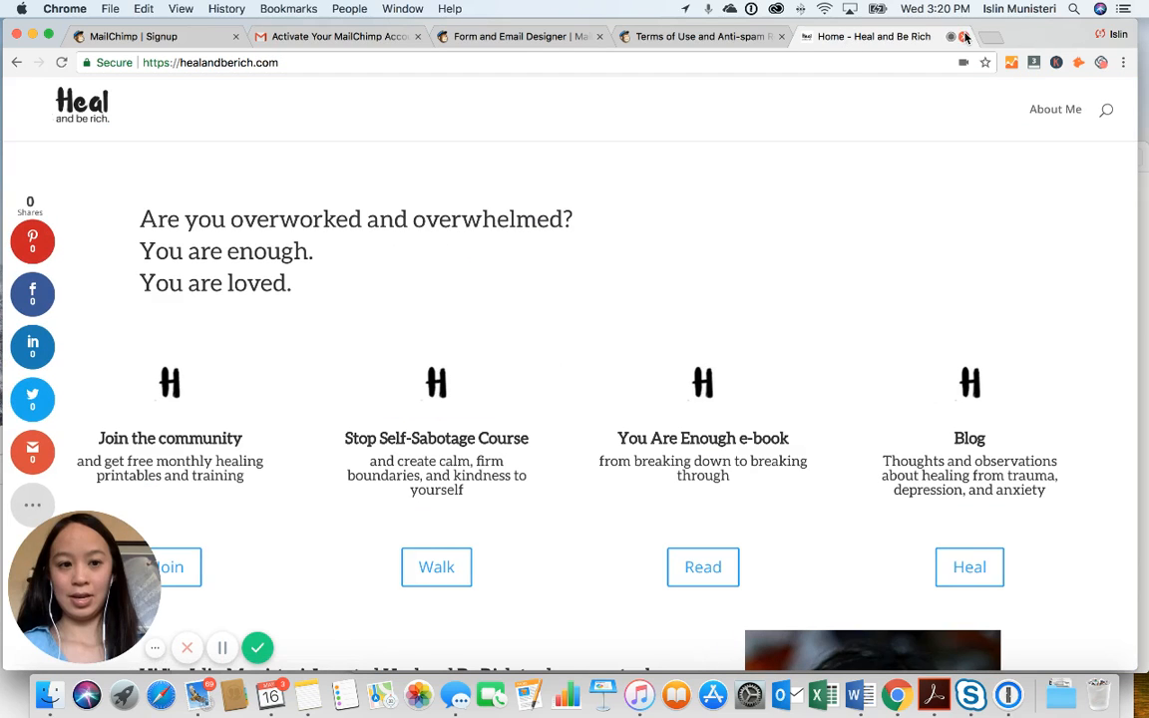
Close the website tab and switch the form builder to the Confirmation thank you page
click(953, 36)
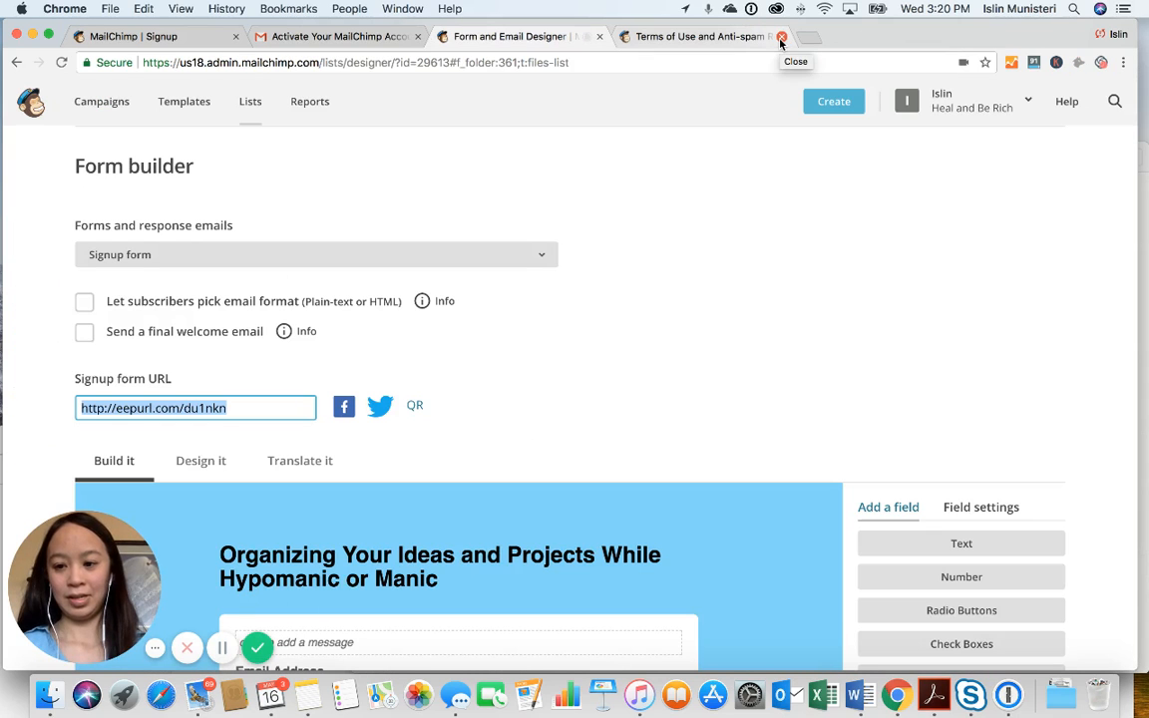
scroll(583, 258, down, 1)
scroll(583, 258, up, 1)
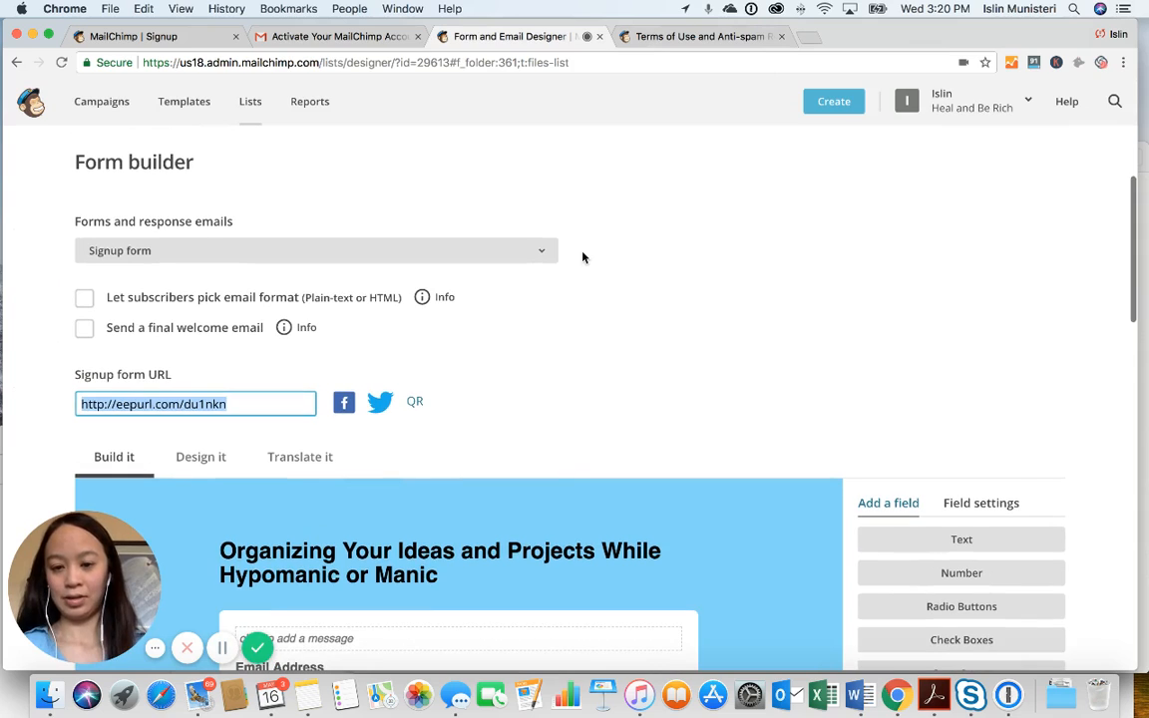
click(544, 252)
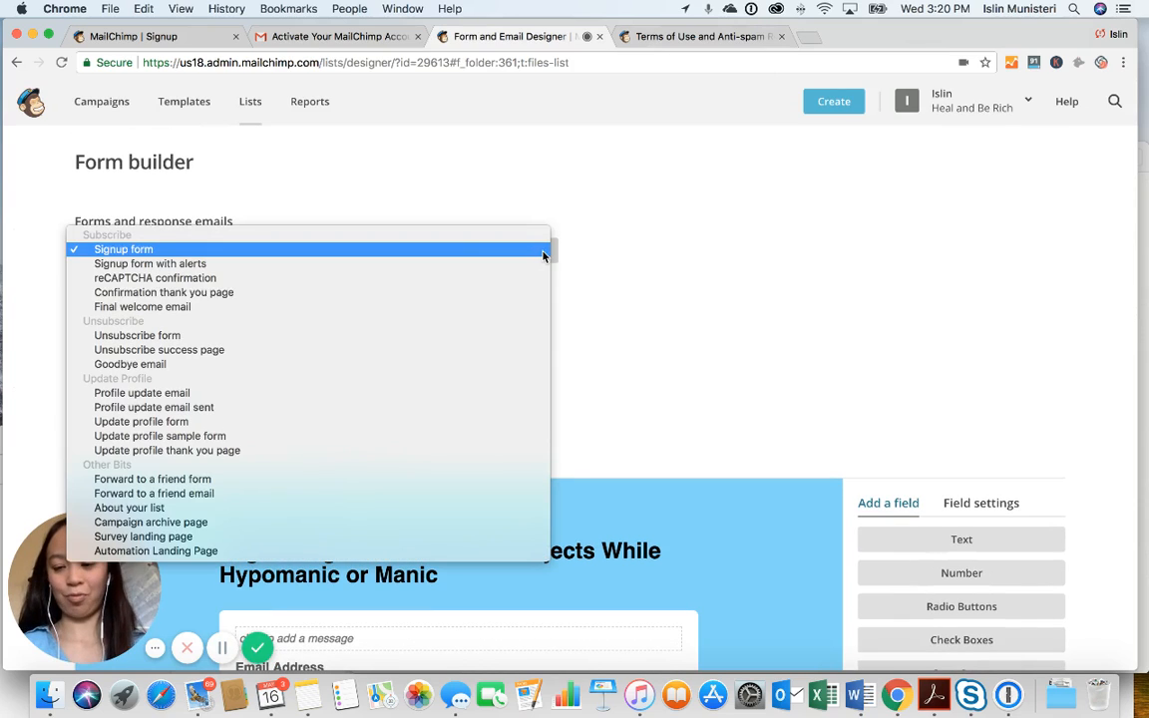
click(520, 300)
Paste the signup URL into the thank-you message, undo it, and close the editor unchanged
scroll(539, 321, down, 5)
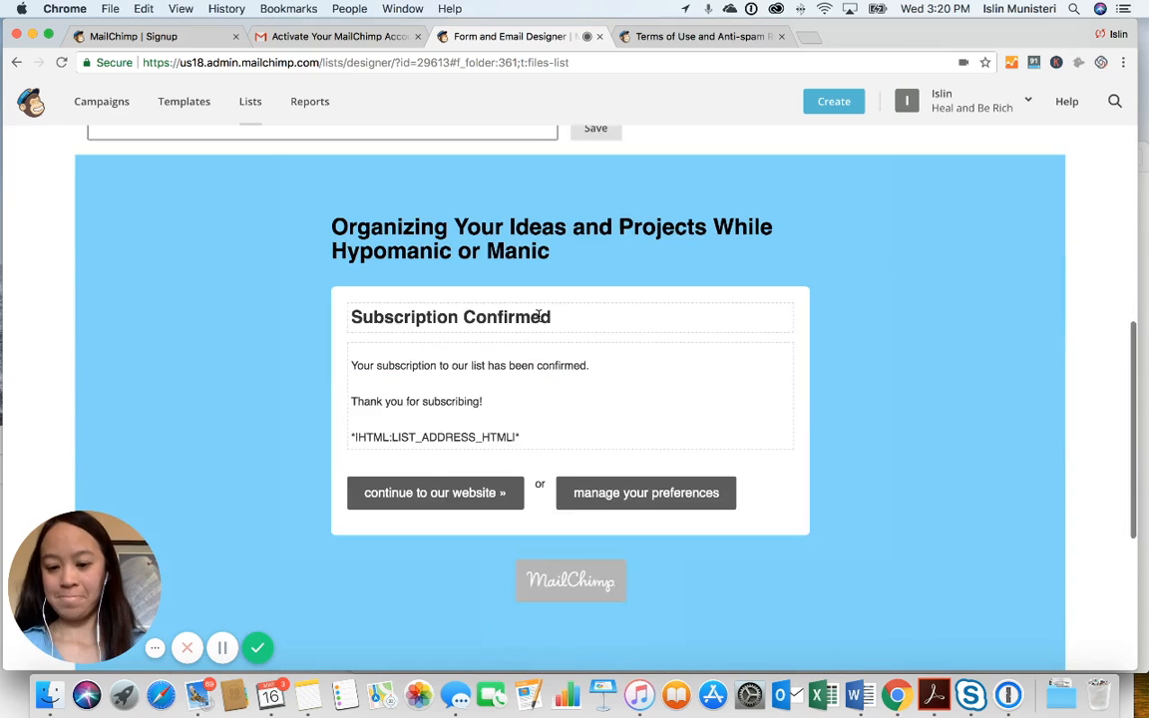
scroll(539, 320, up, 2)
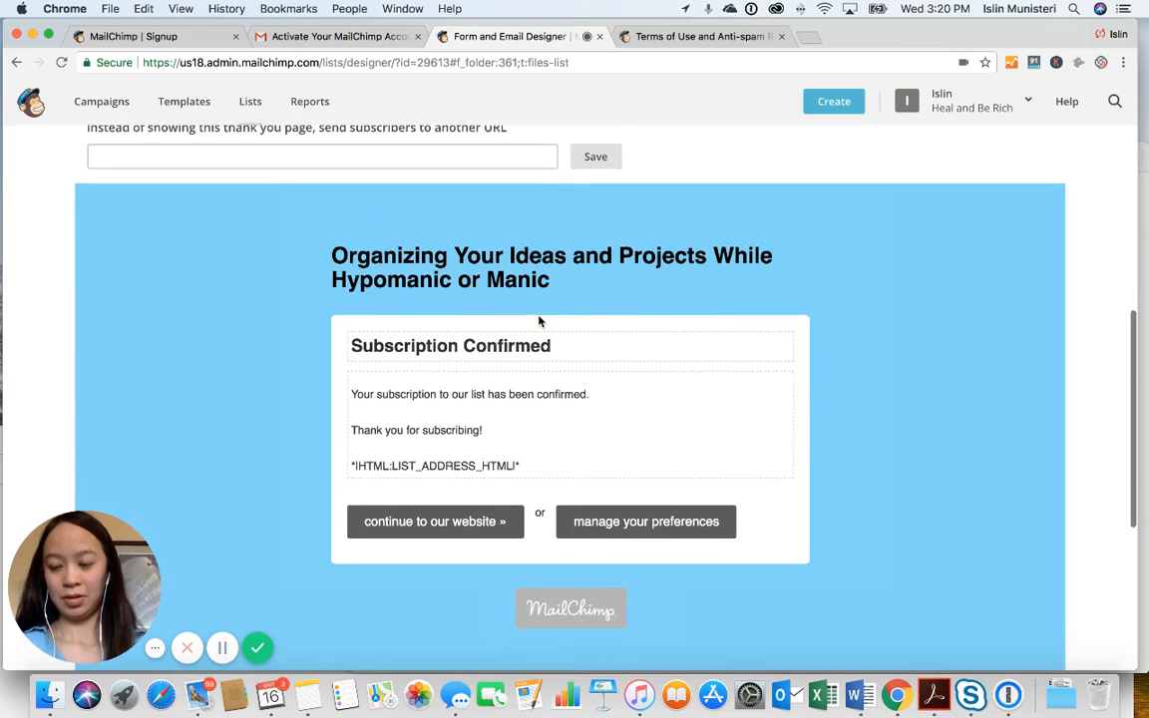
scroll(539, 320, up, 2)
scroll(539, 320, up, 6)
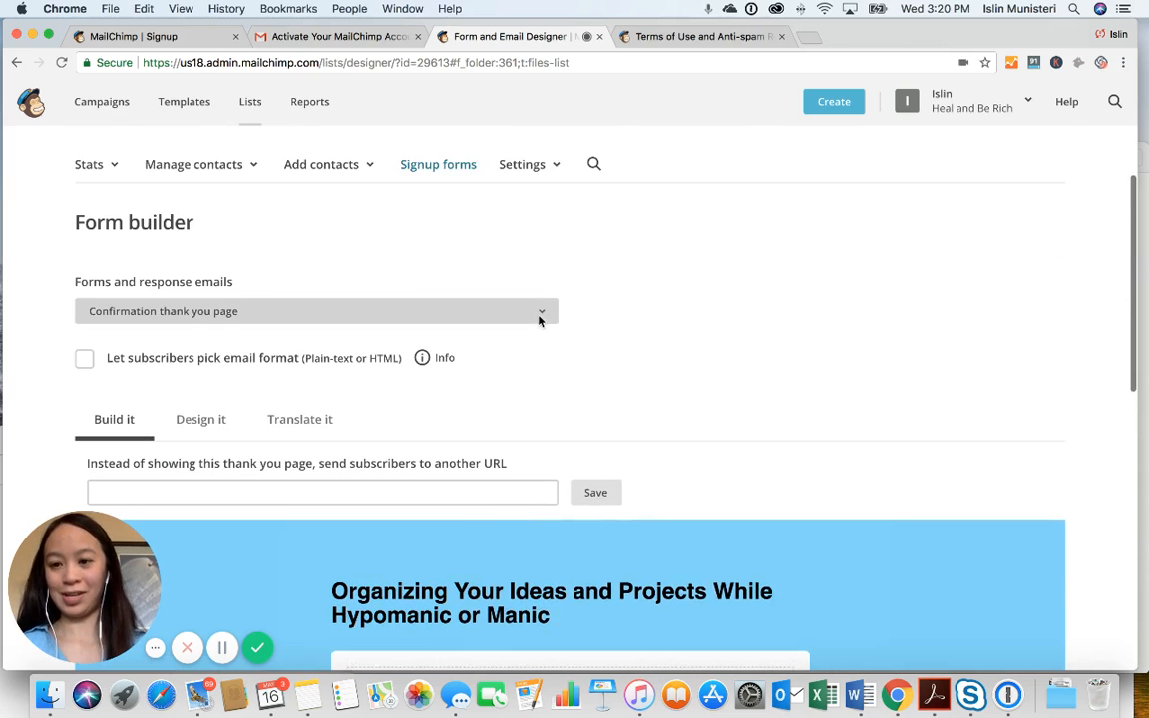
scroll(539, 320, down, 6)
scroll(539, 320, down, 2)
mouse_move(649, 387)
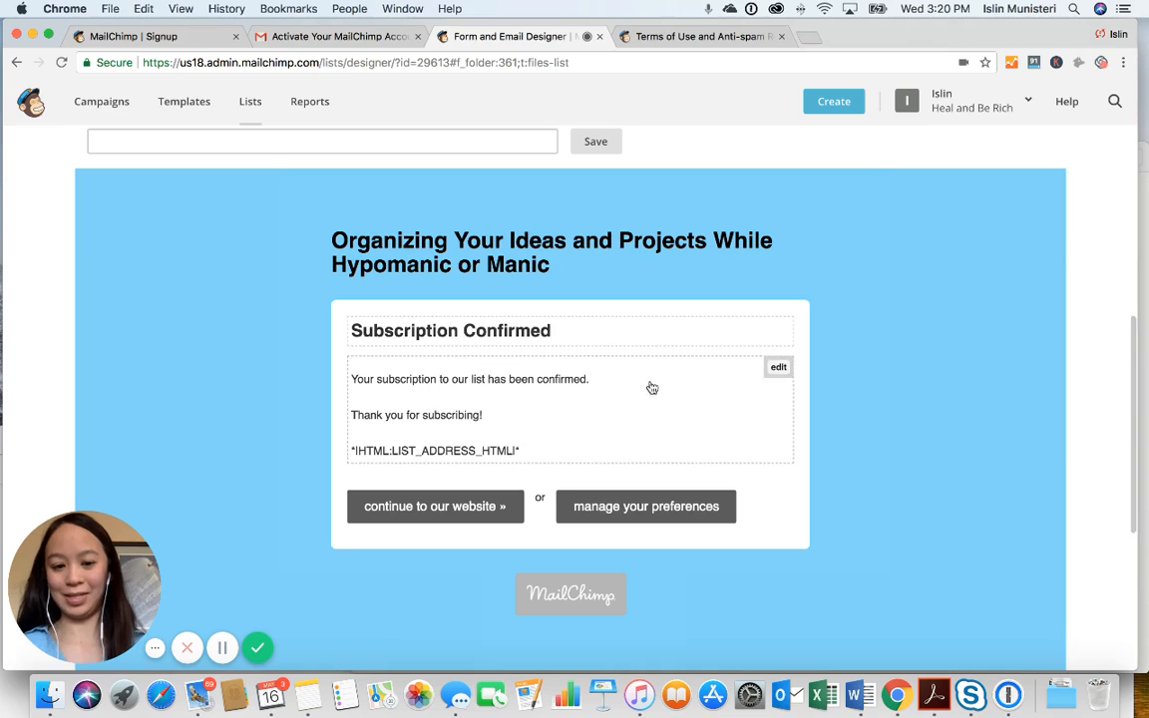
click(776, 368)
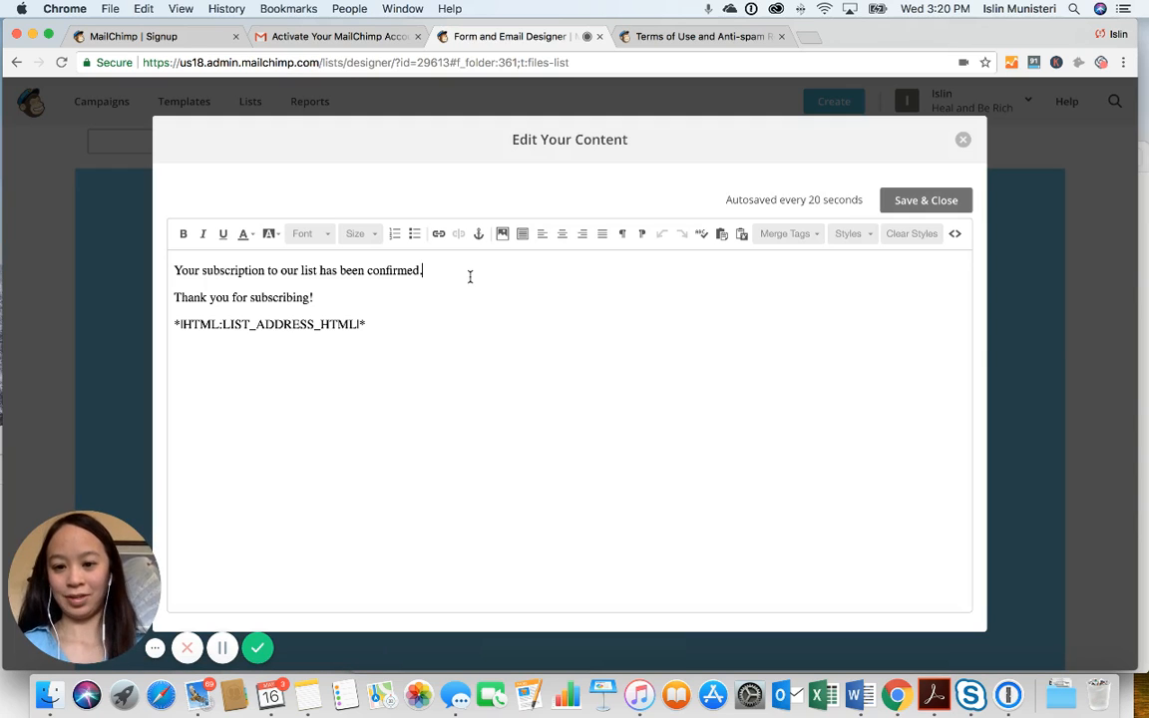
key(Return)
text(http://eepurl.com/du1nkn)
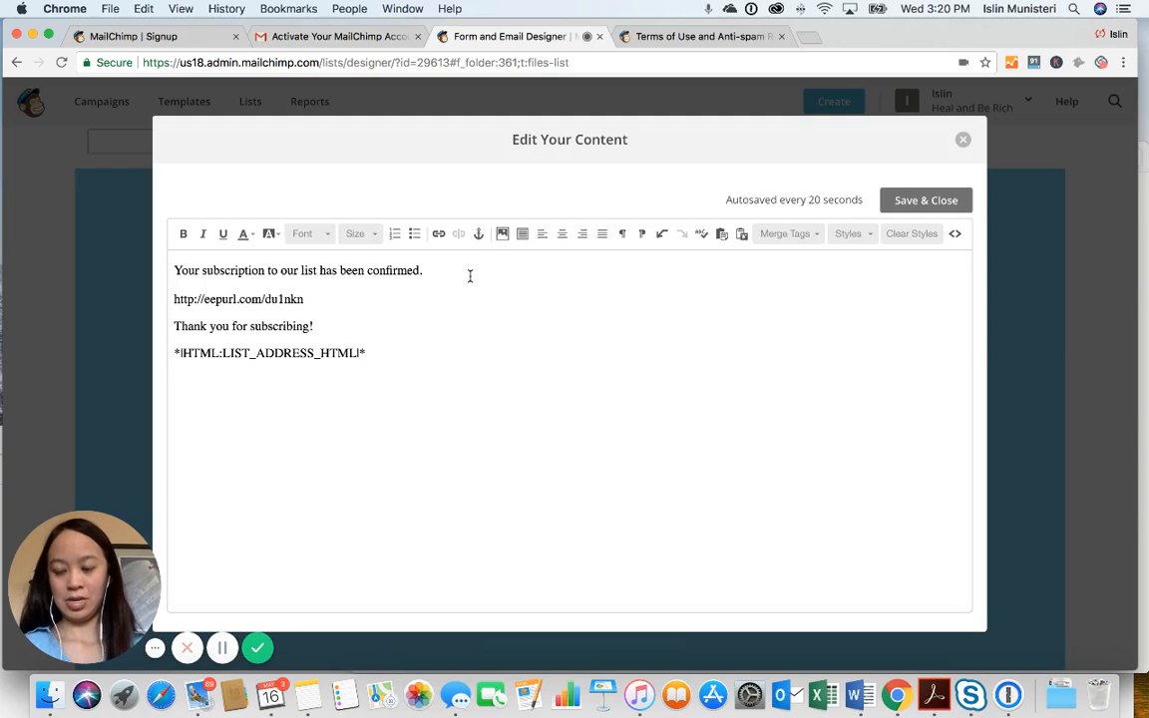
key(super+z)
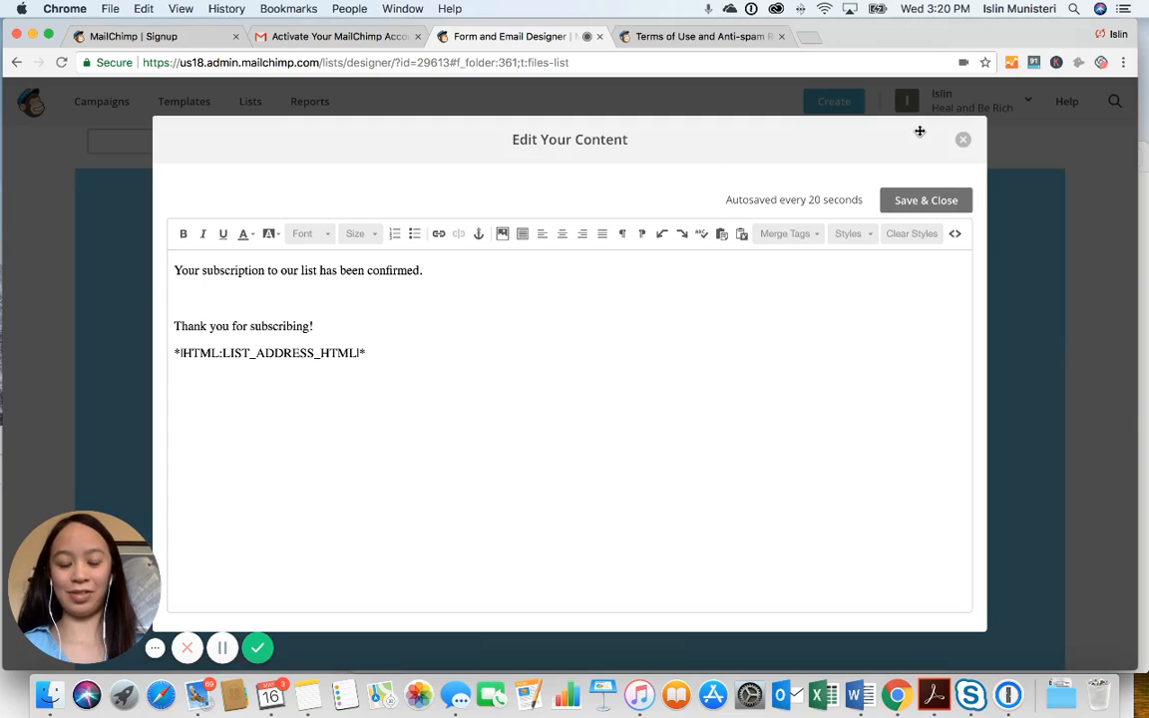
click(962, 139)
In the Final welcome email text, select both freebie download-link lines, then Save & Close
scroll(836, 182, up, 5)
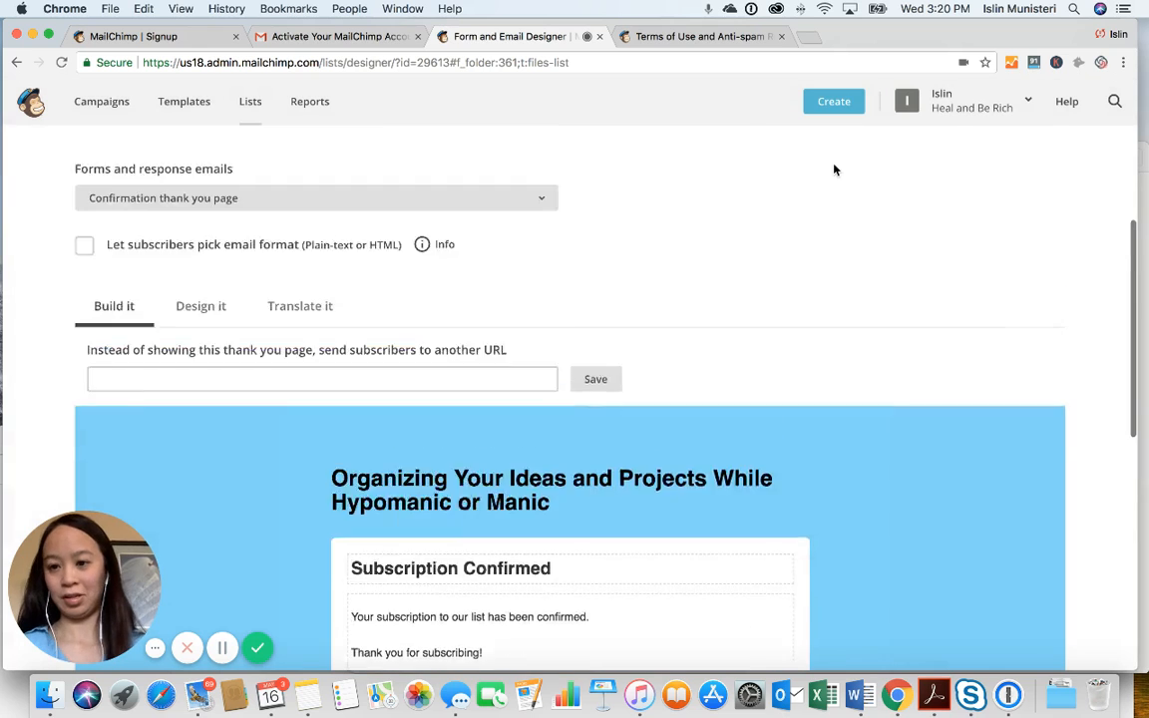
click(507, 355)
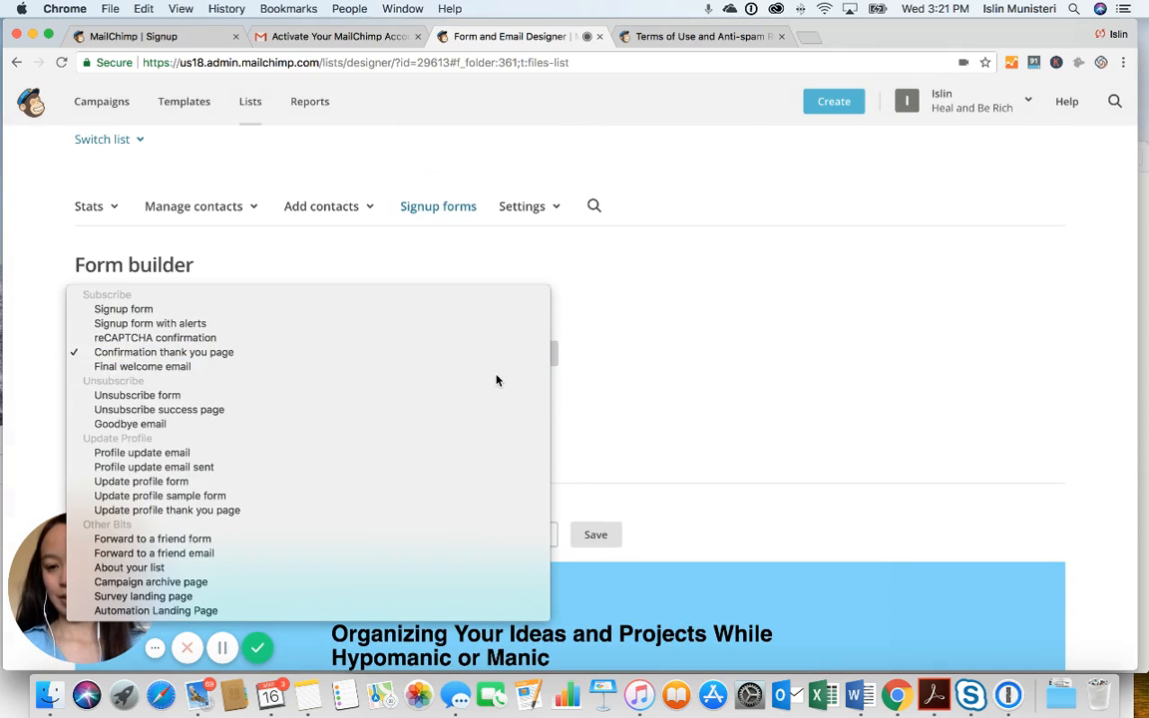
click(495, 367)
scroll(535, 373, down, 5)
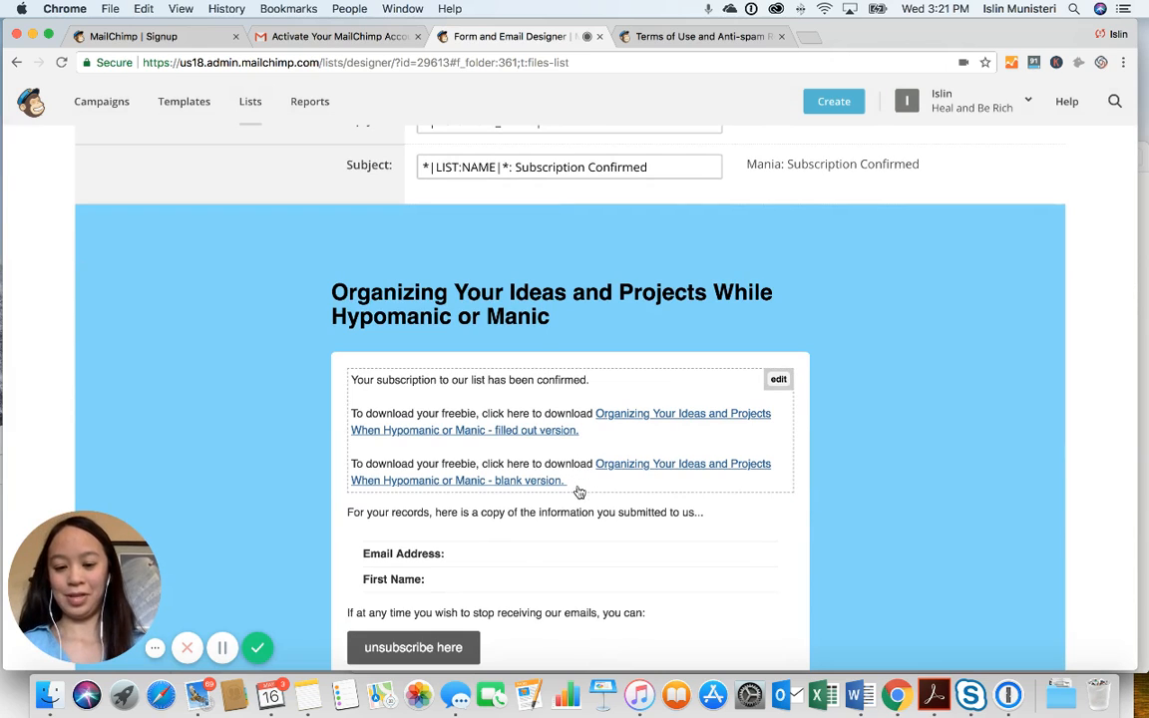
click(778, 379)
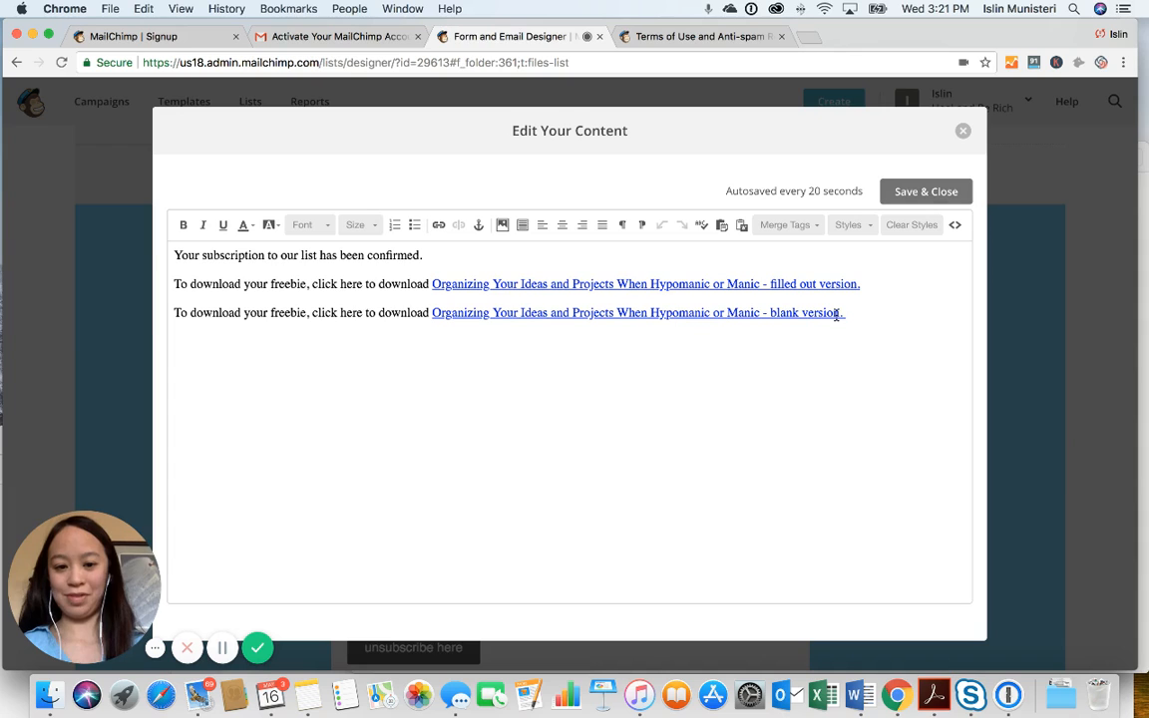
drag(842, 314, 171, 284)
key(super+c)
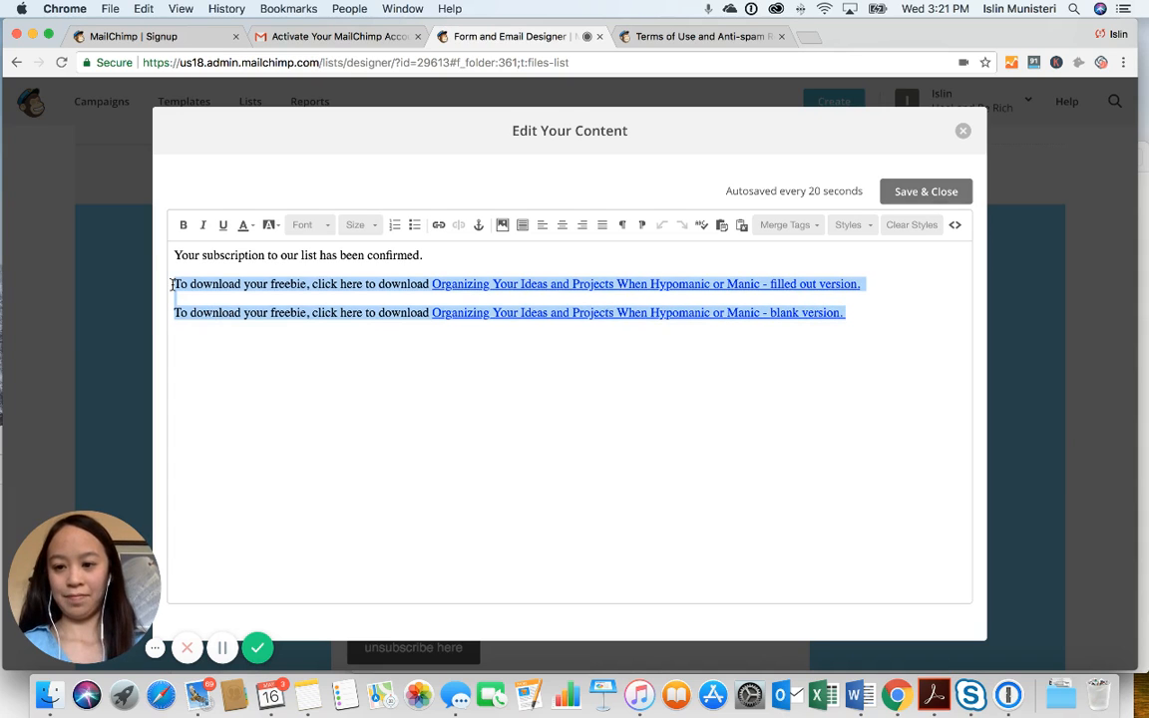
click(931, 199)
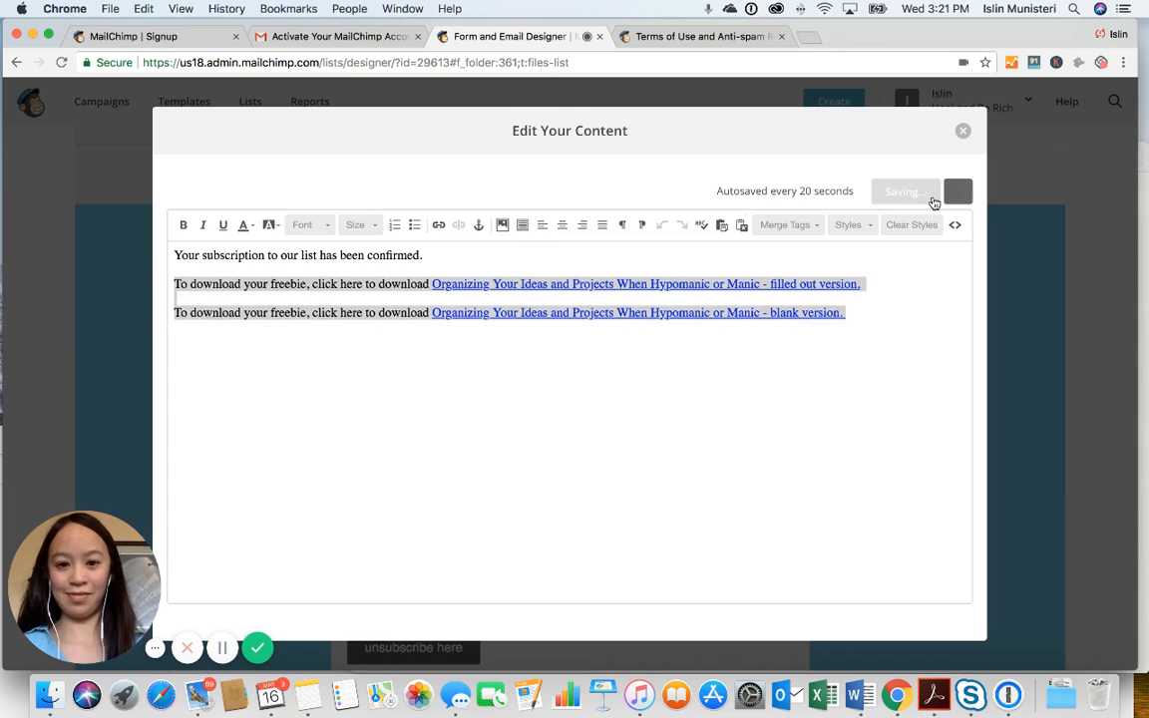
scroll(677, 228, up, 3)
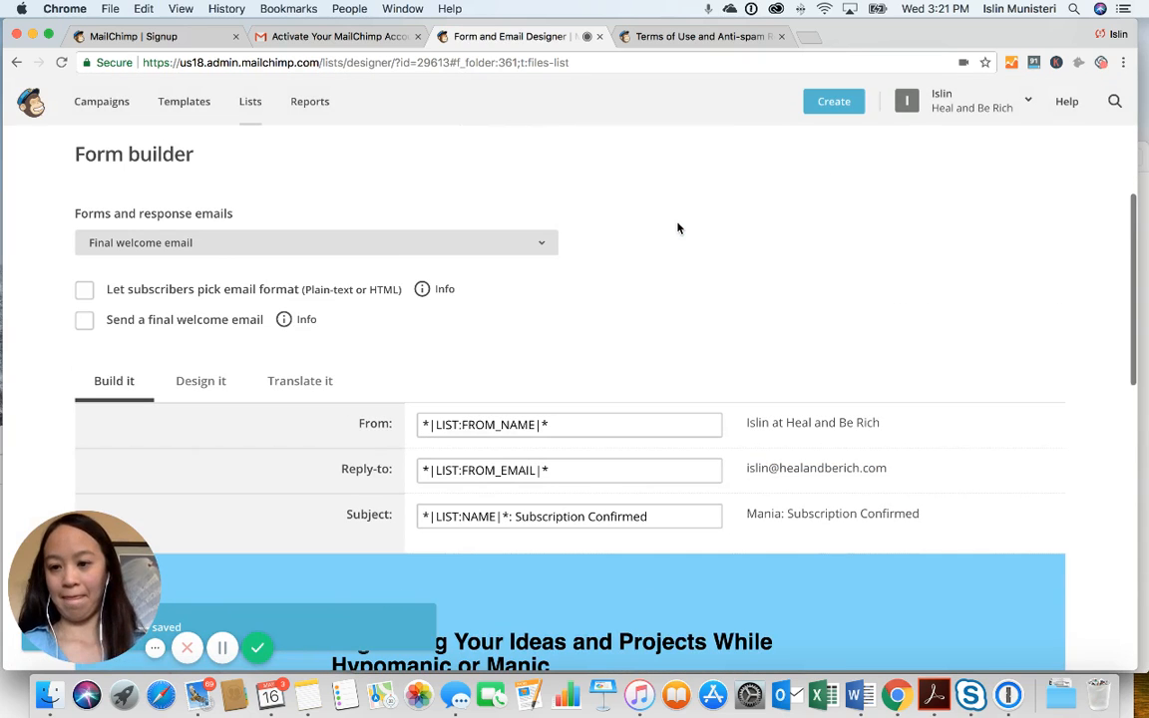
click(543, 246)
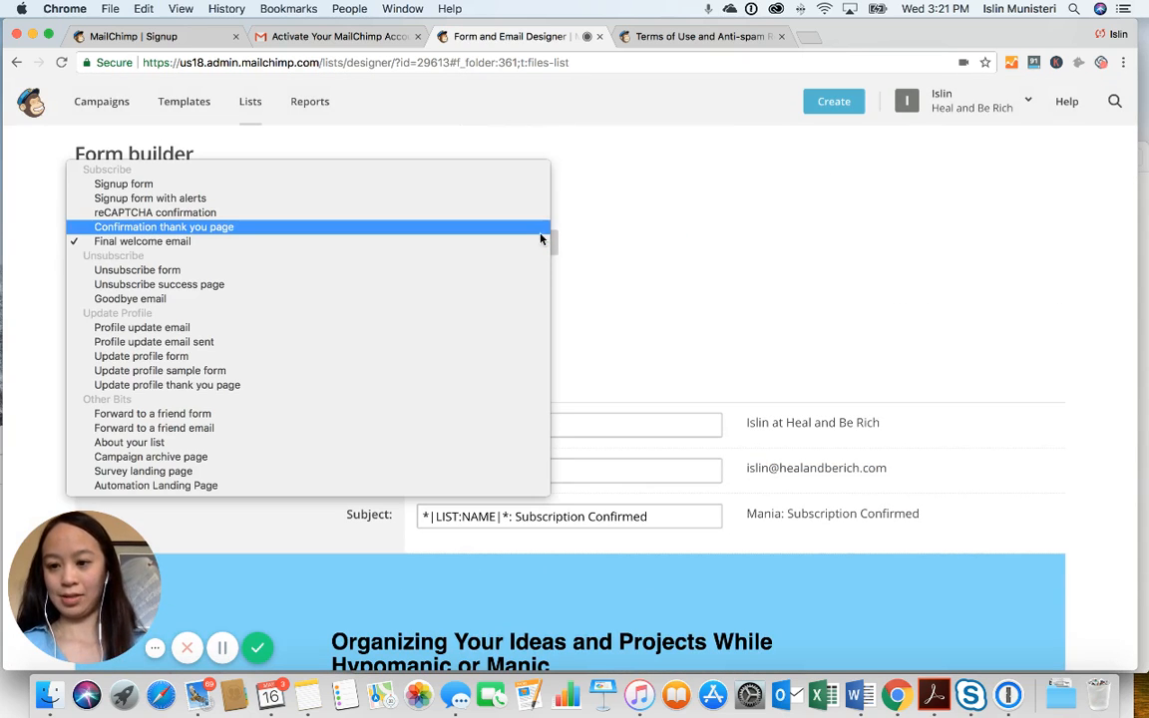
click(540, 233)
scroll(603, 297, down, 6)
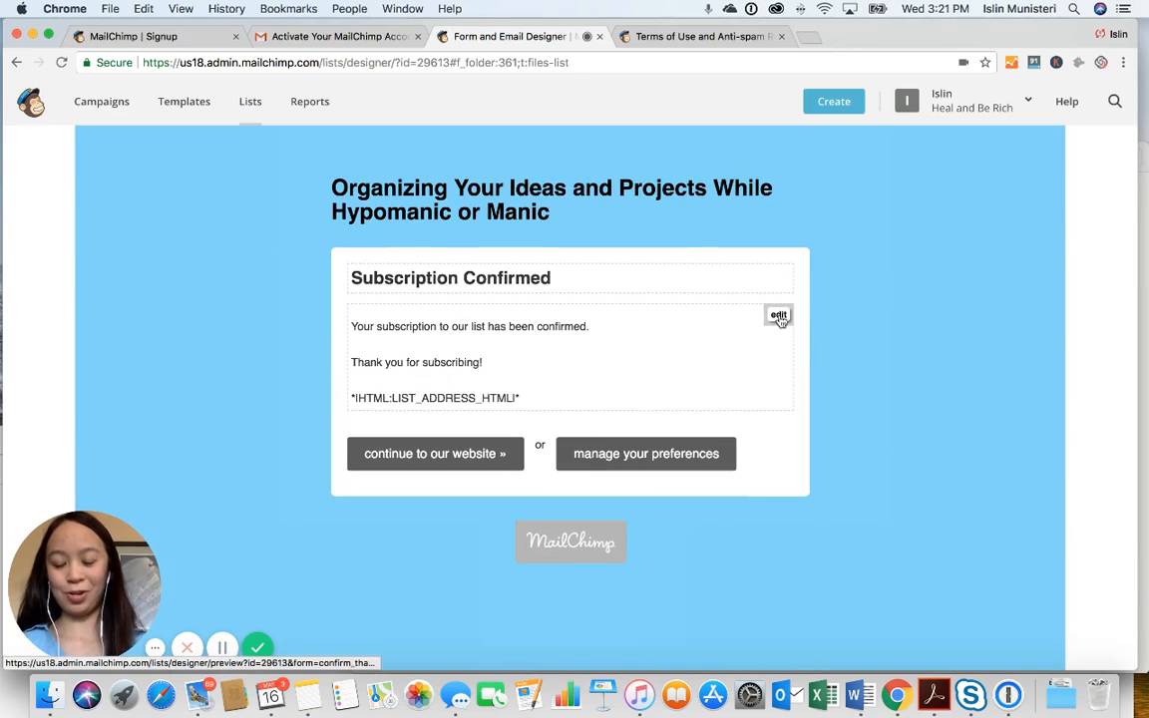
click(777, 315)
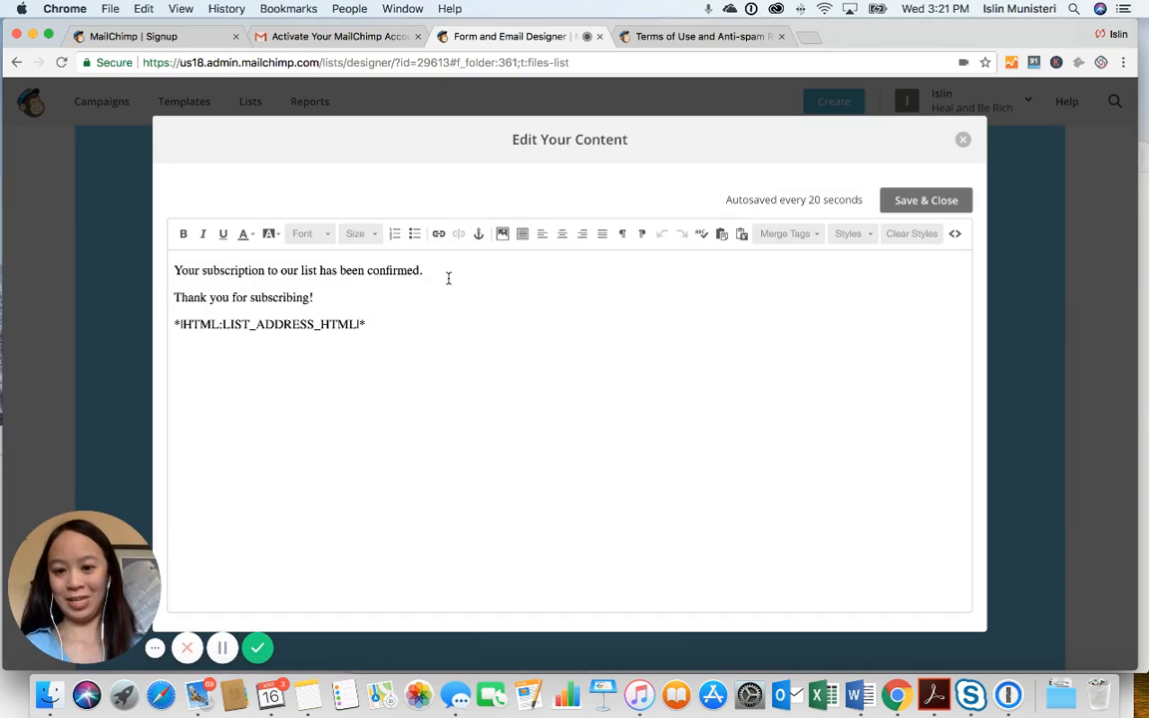
key(Return)
key(super+v)
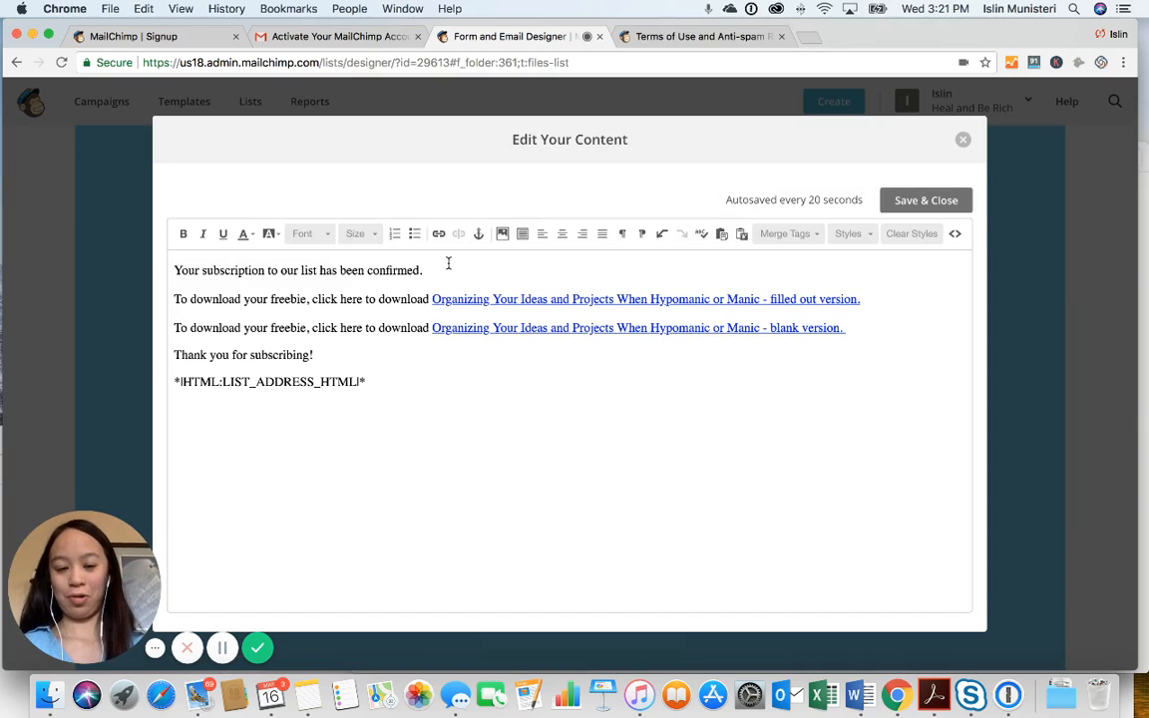
click(902, 200)
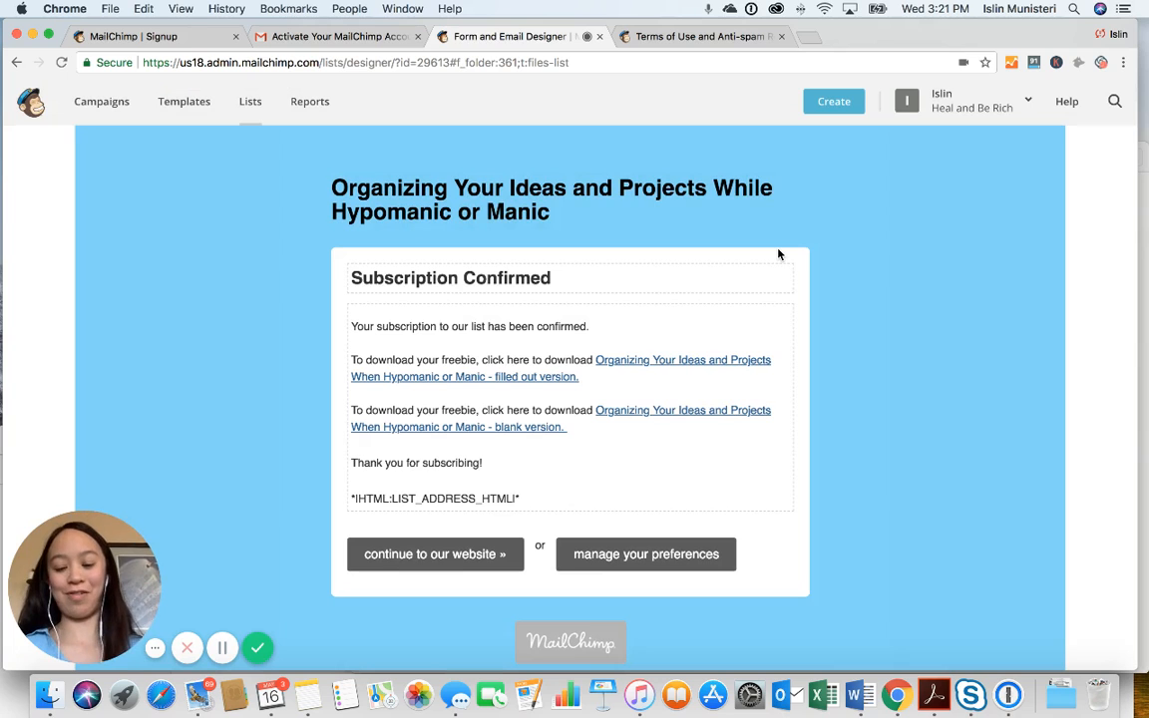
scroll(601, 438, down, 3)
scroll(602, 439, up, 5)
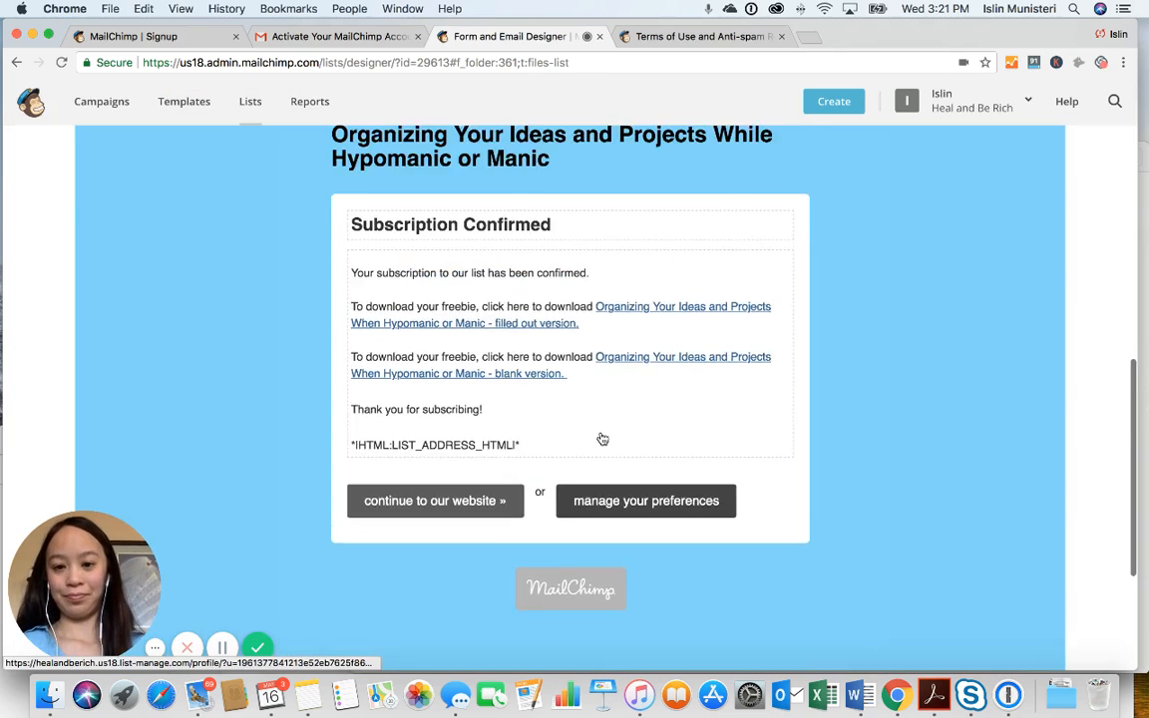
scroll(602, 439, down, 5)
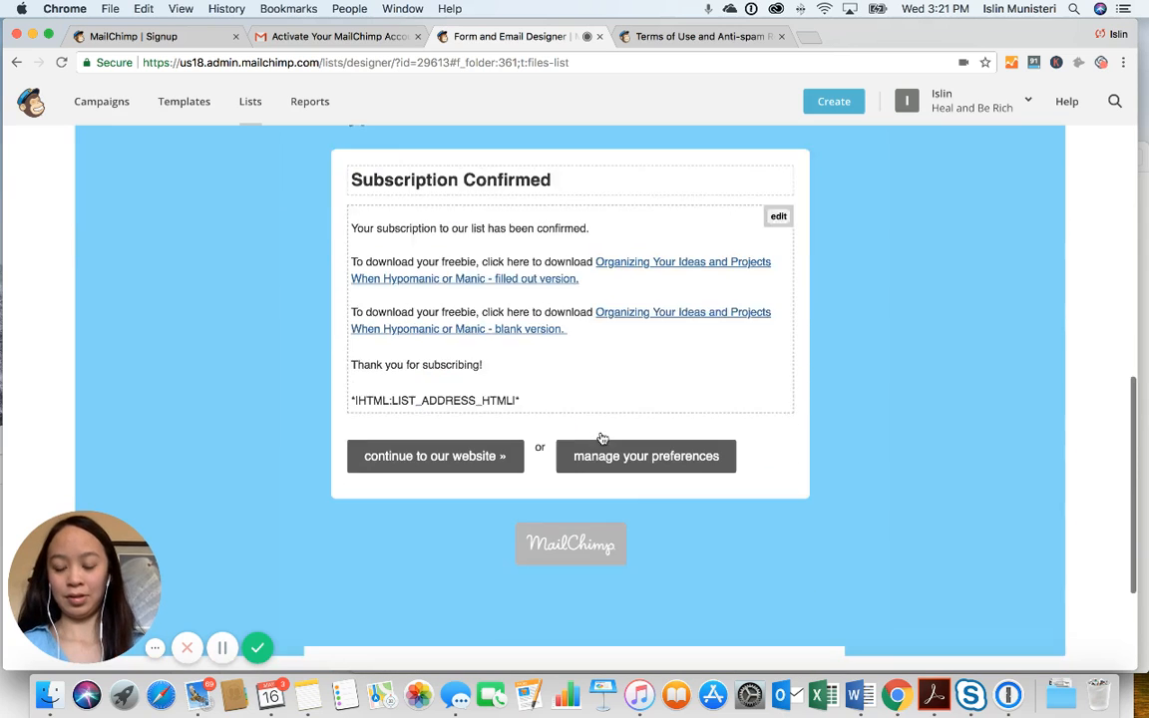
scroll(602, 439, up, 10)
scroll(603, 439, up, 1)
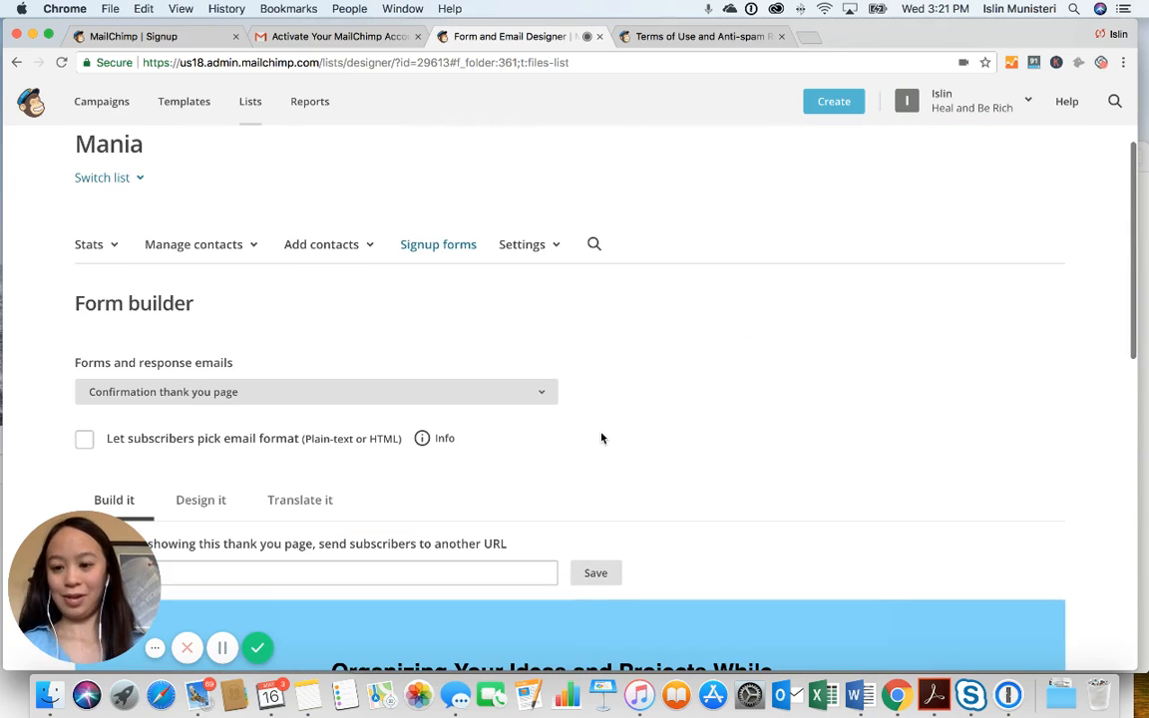
scroll(607, 397, up, 1)
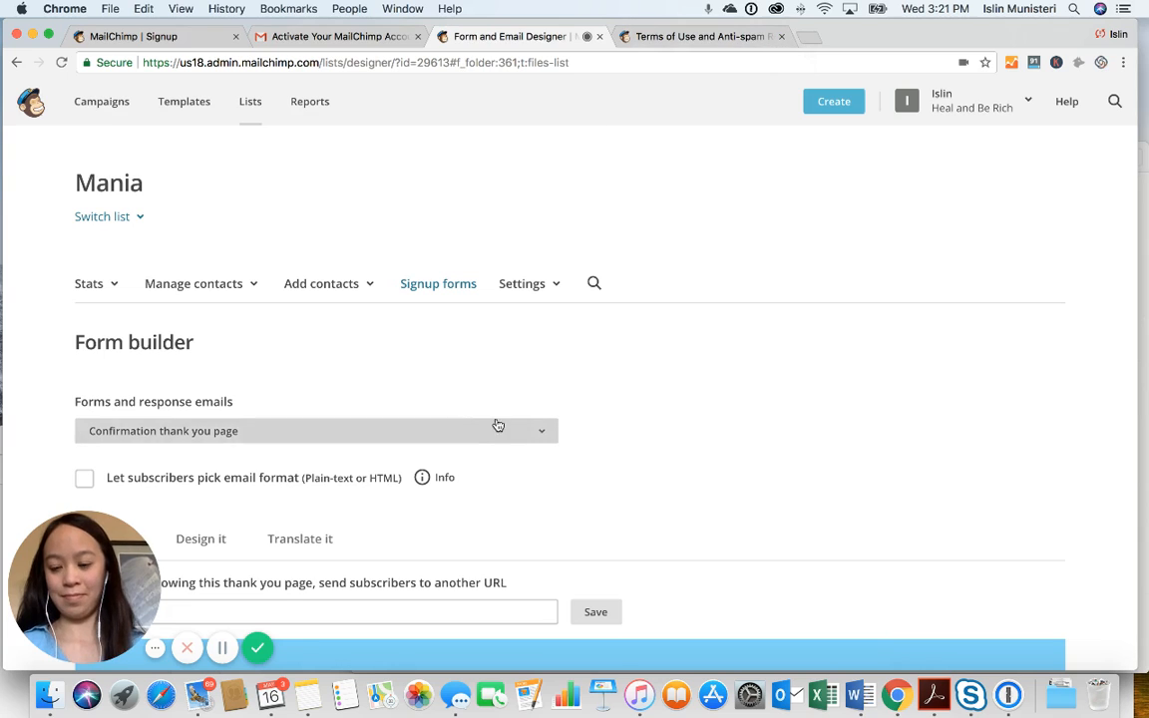
scroll(469, 419, down, 4)
Switch to the Signup form and load its URL eepurl.com/du1nkn in a new browser tab
click(549, 219)
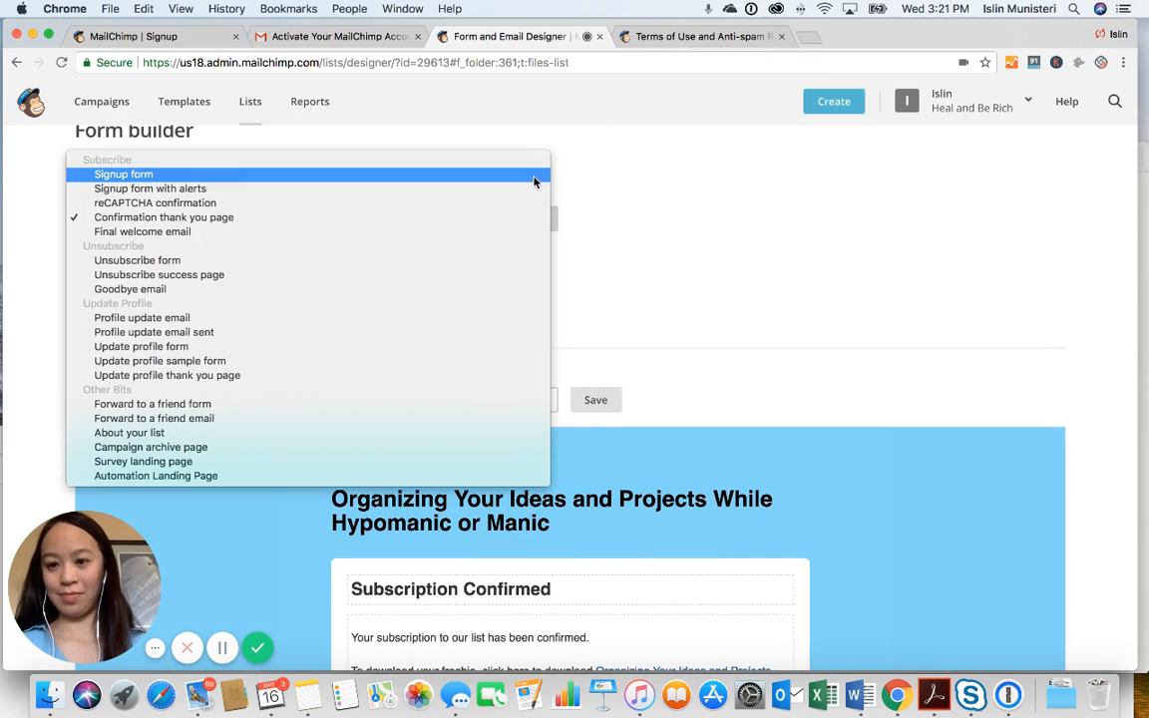
click(534, 177)
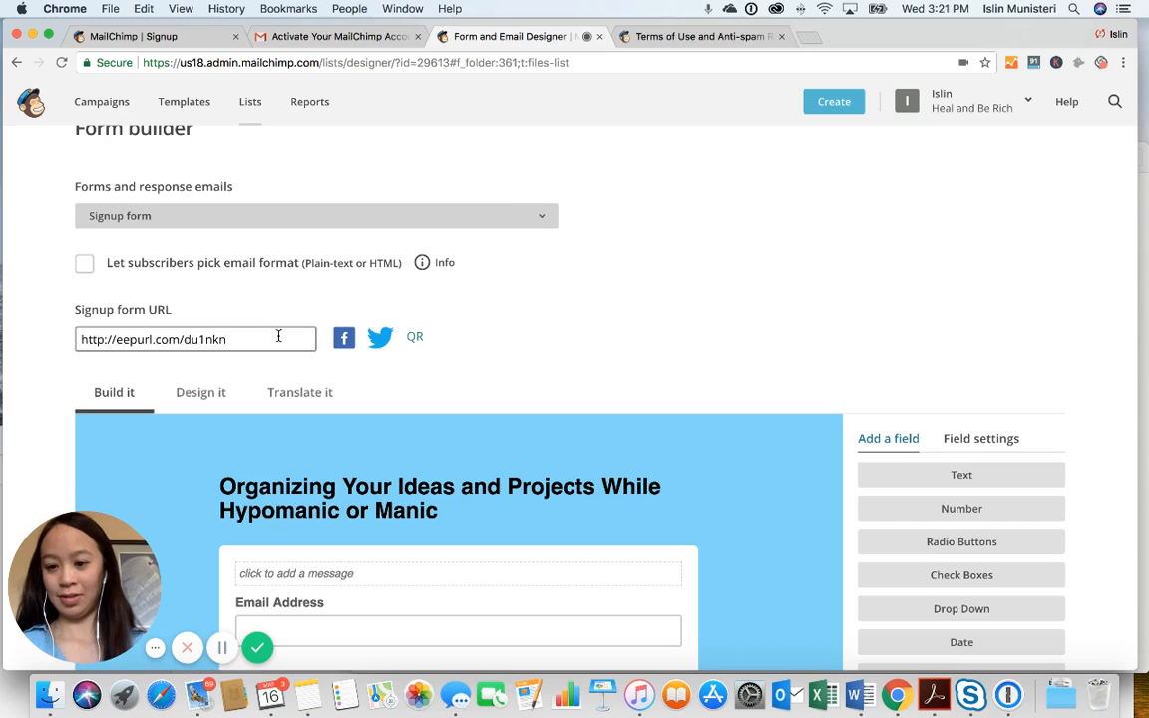
click(97, 336)
key(super+c)
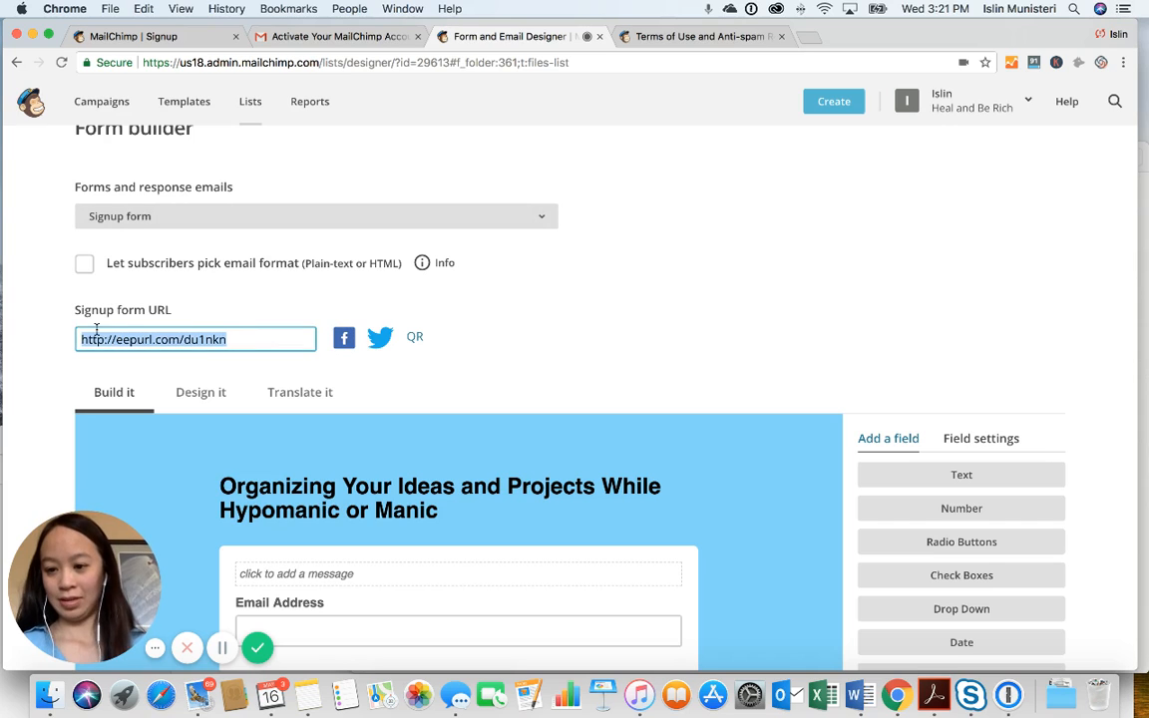
click(803, 38)
key(super+v)
key(Return)
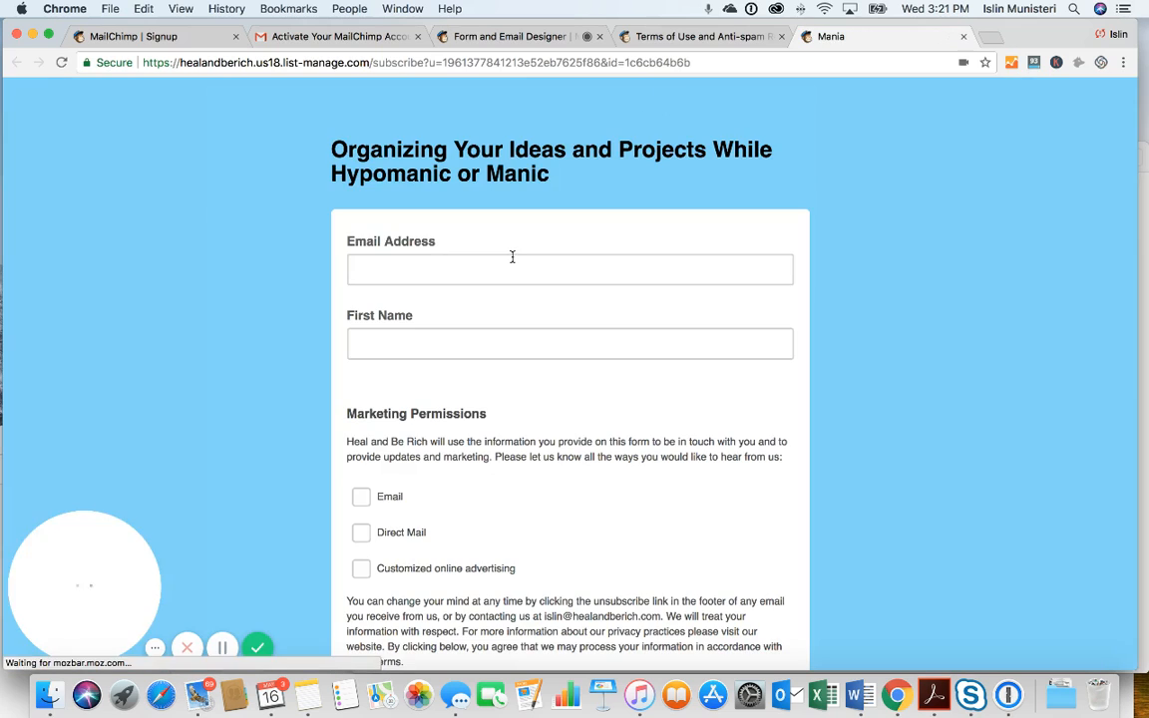
Enter an email address and first name and tick the Email opt-in
click(512, 257)
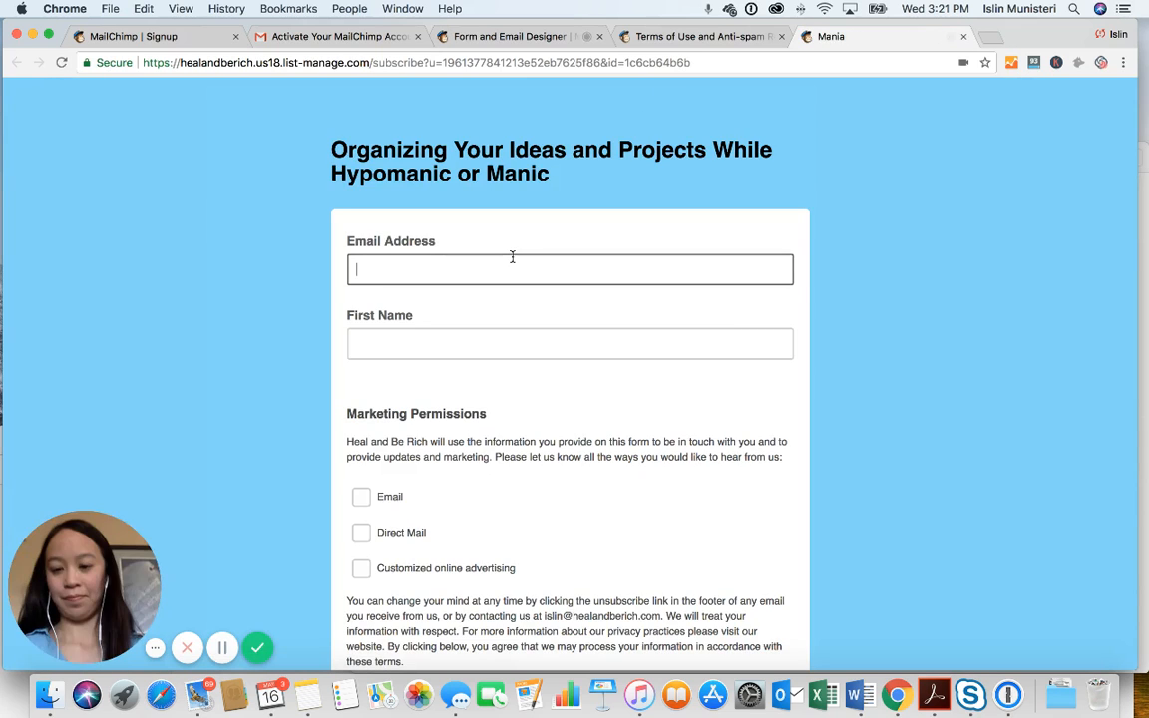
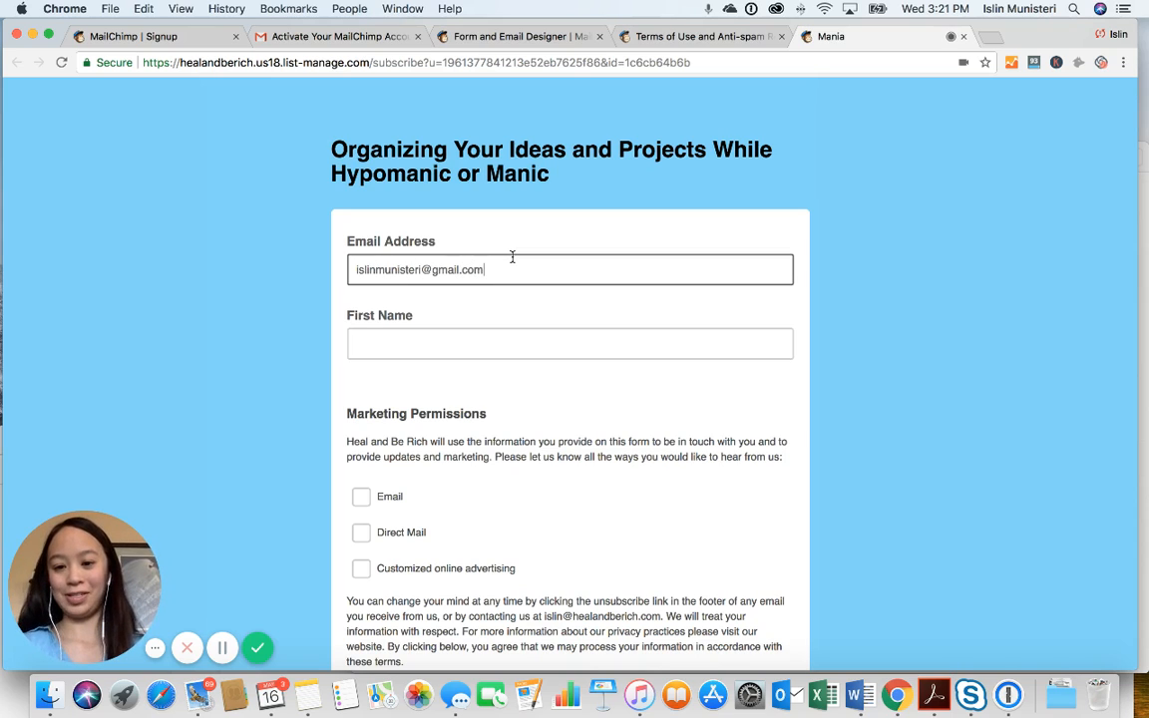
key(Tab)
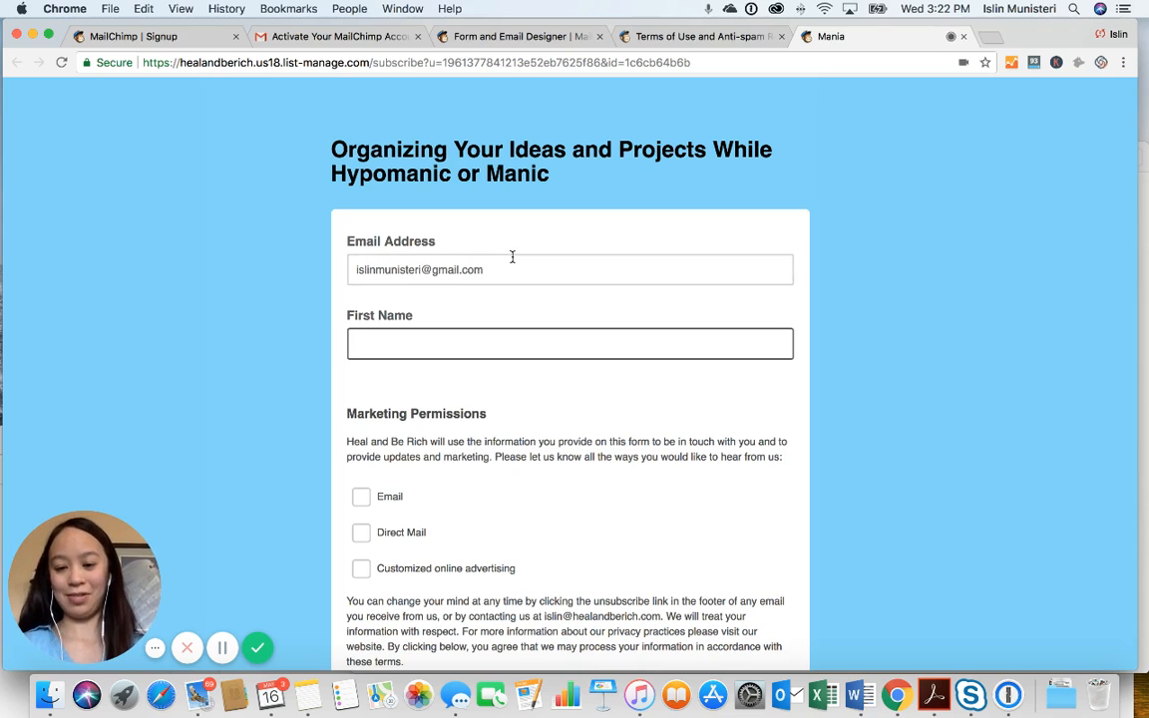
text(Islin)
click(362, 495)
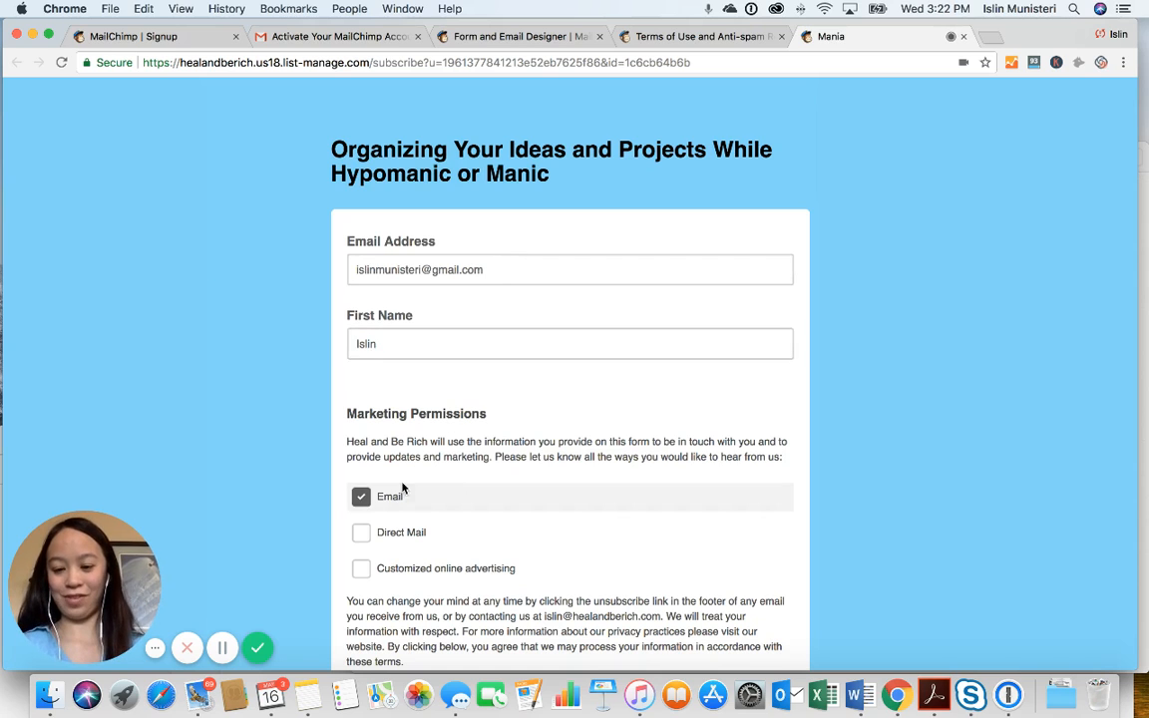
Submit with Subscribe to list, tick I'm not a robot, and subscribe again to confirm
scroll(432, 469, down, 3)
scroll(432, 469, down, 2)
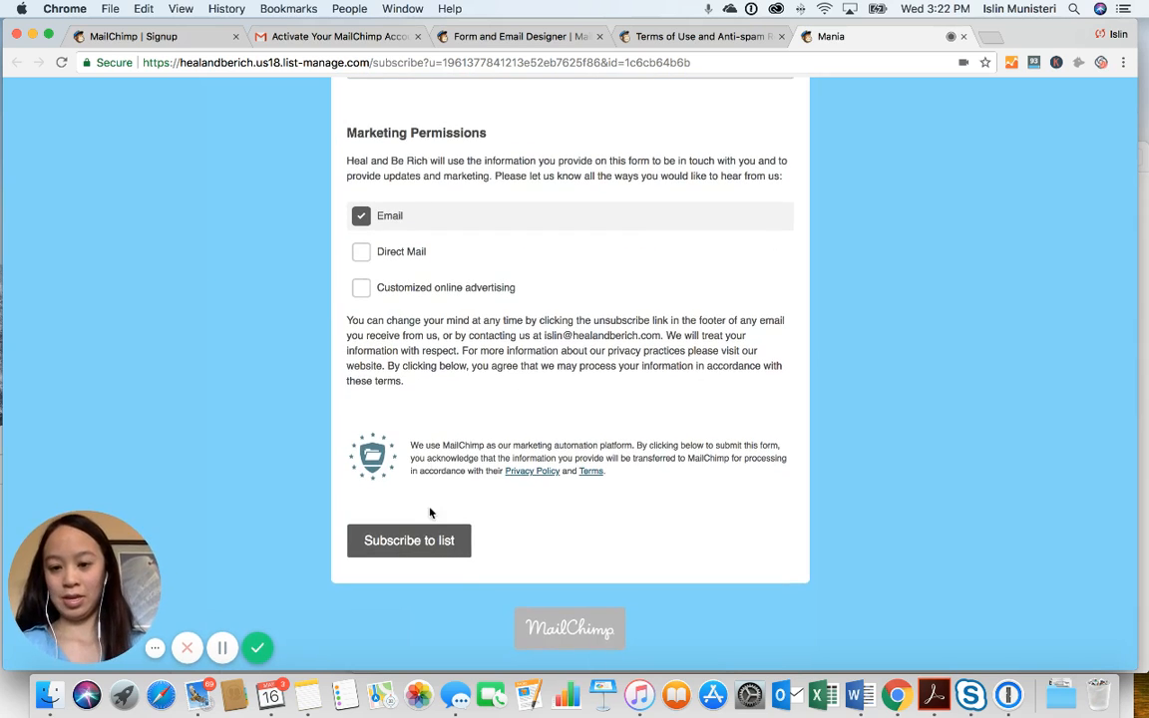
click(425, 540)
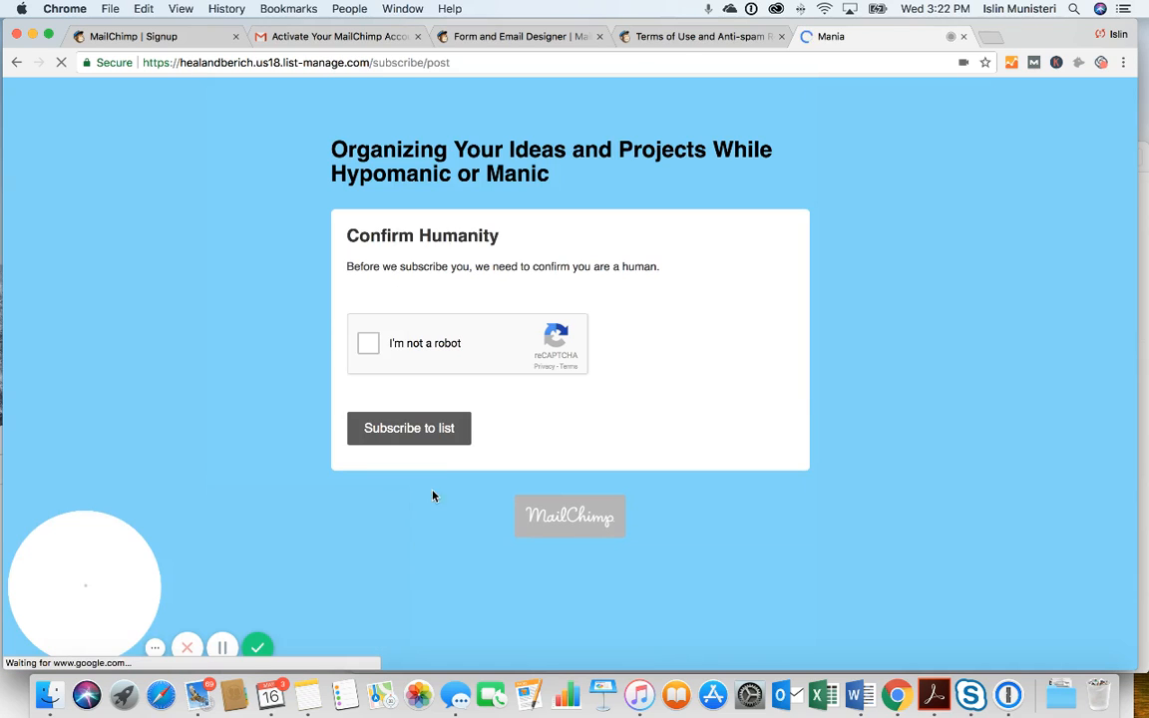
click(368, 345)
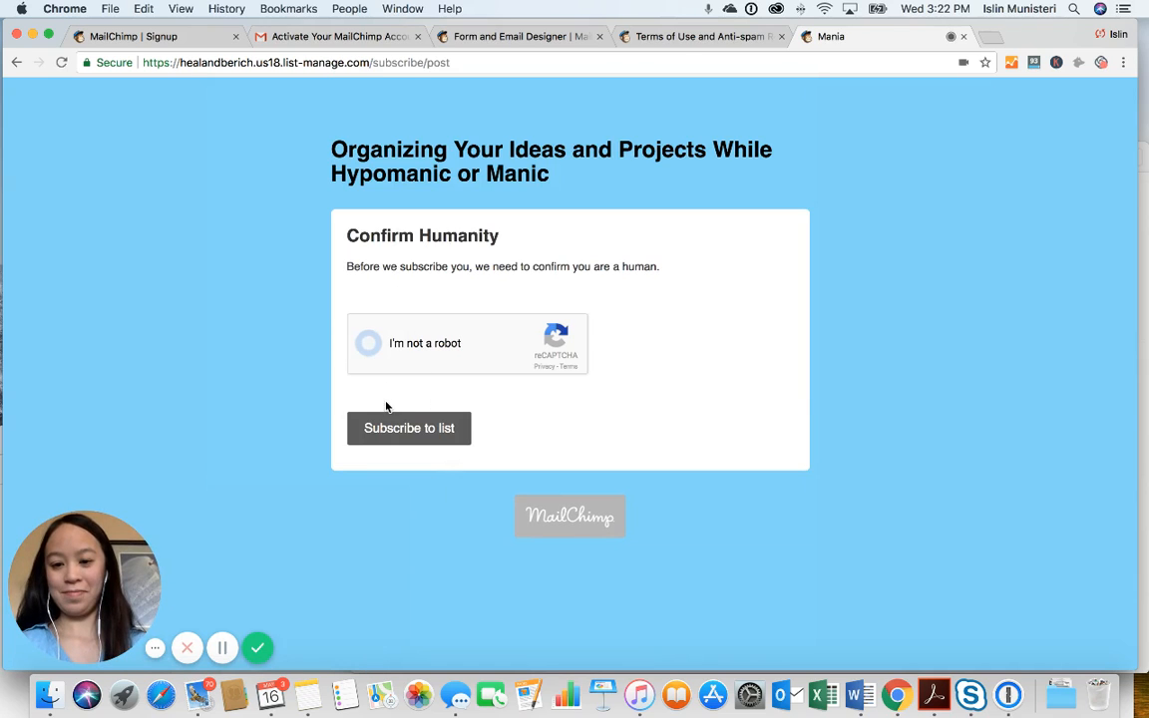
click(392, 431)
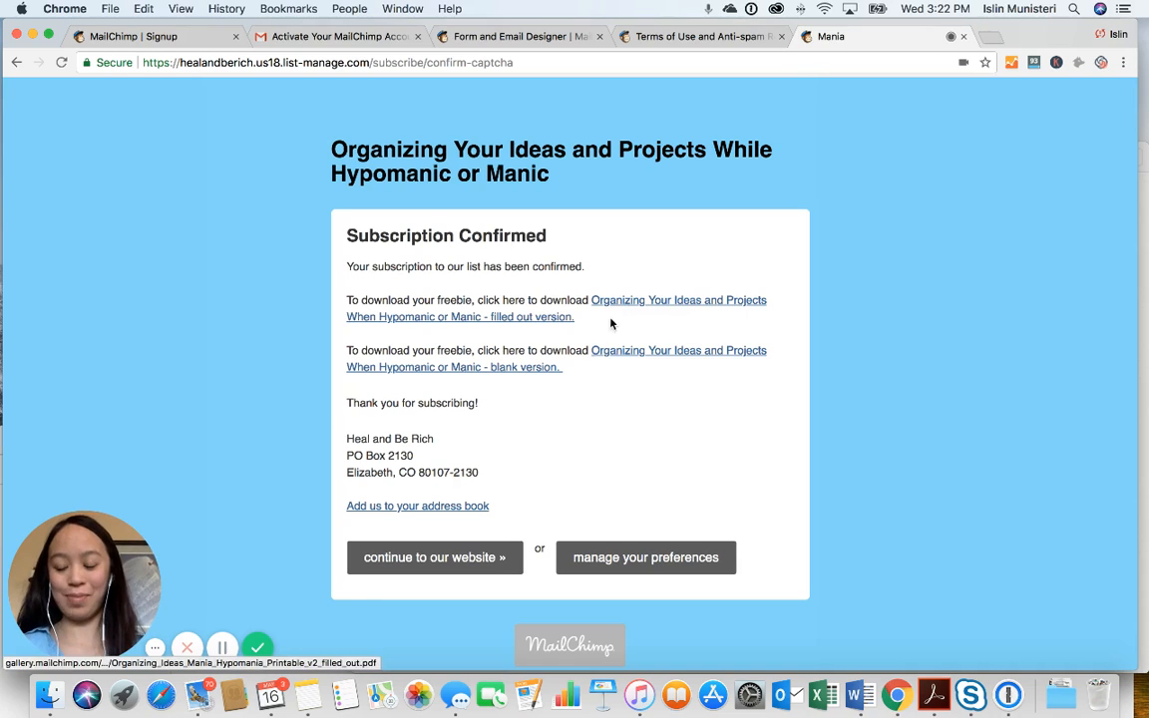
click(546, 320)
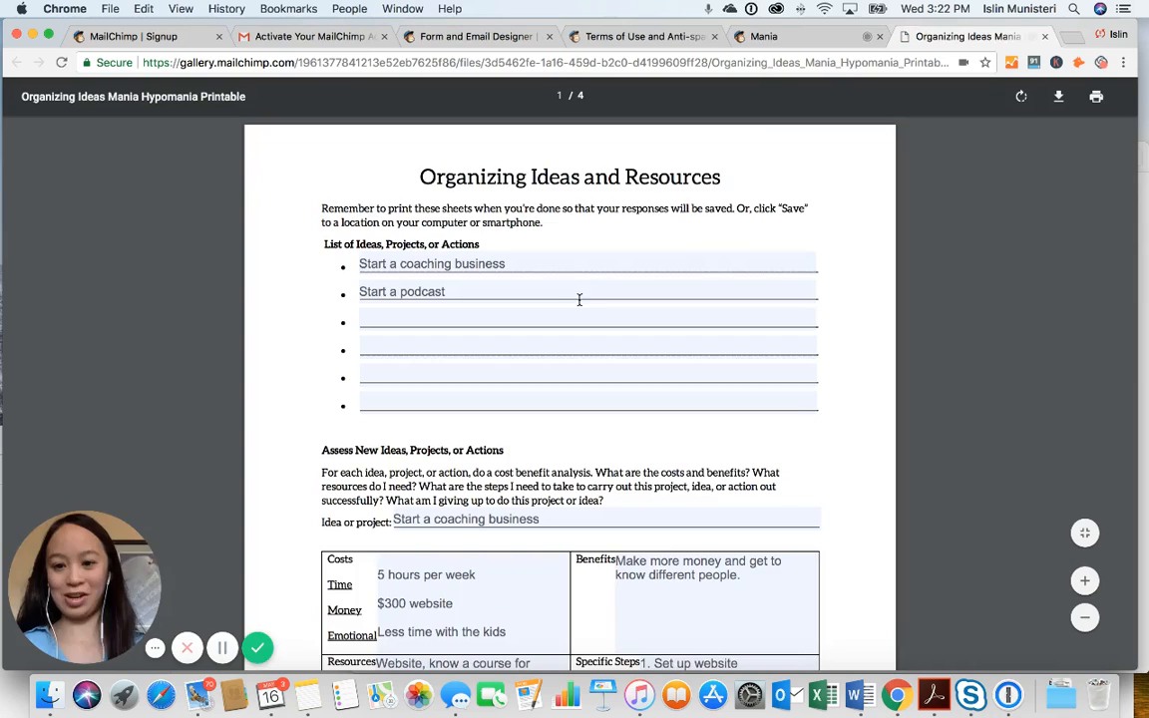
click(783, 37)
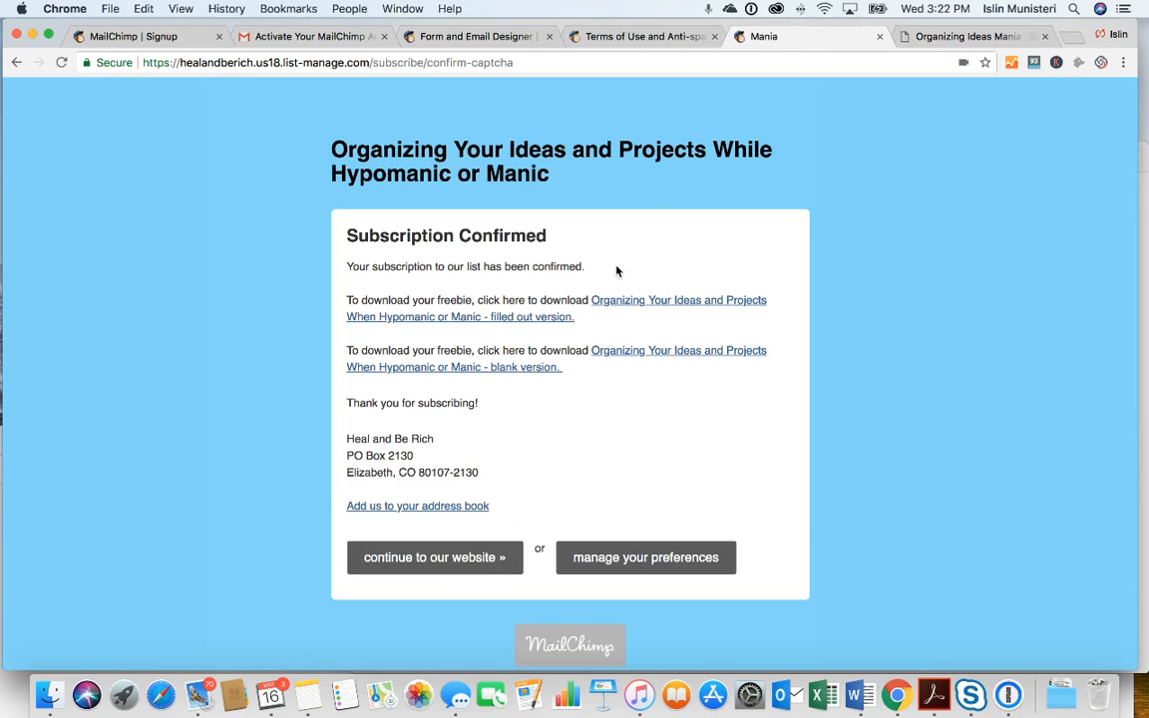
click(542, 374)
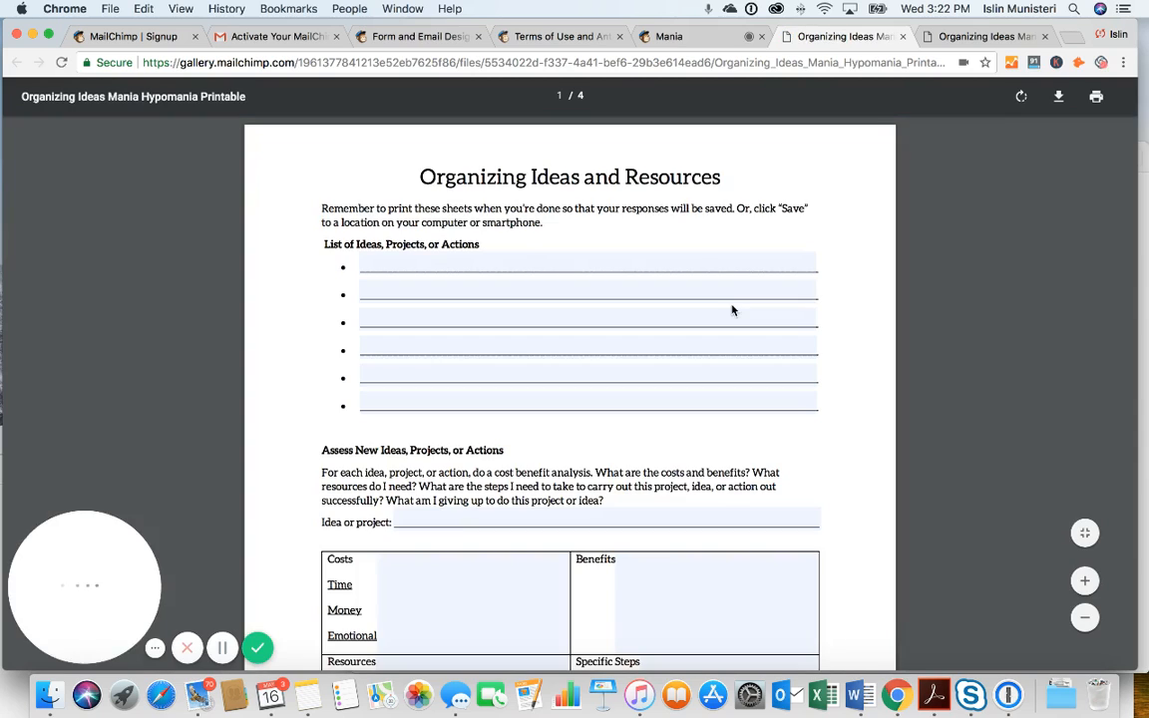
click(902, 36)
click(902, 36)
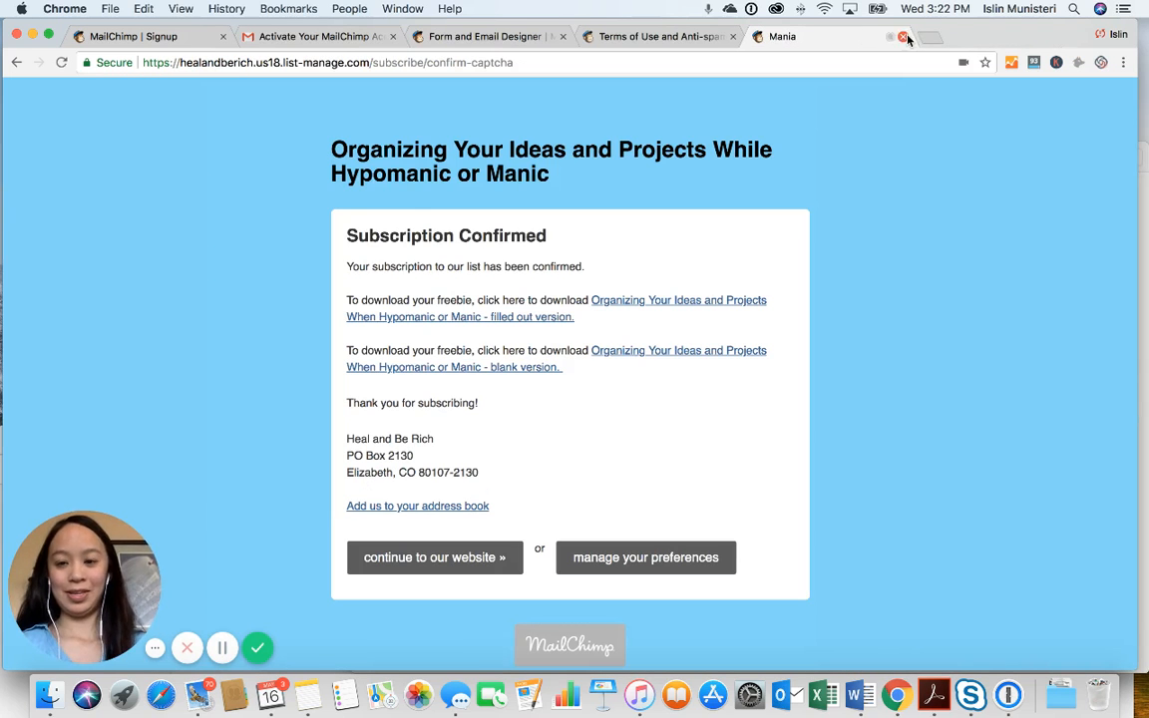
click(388, 40)
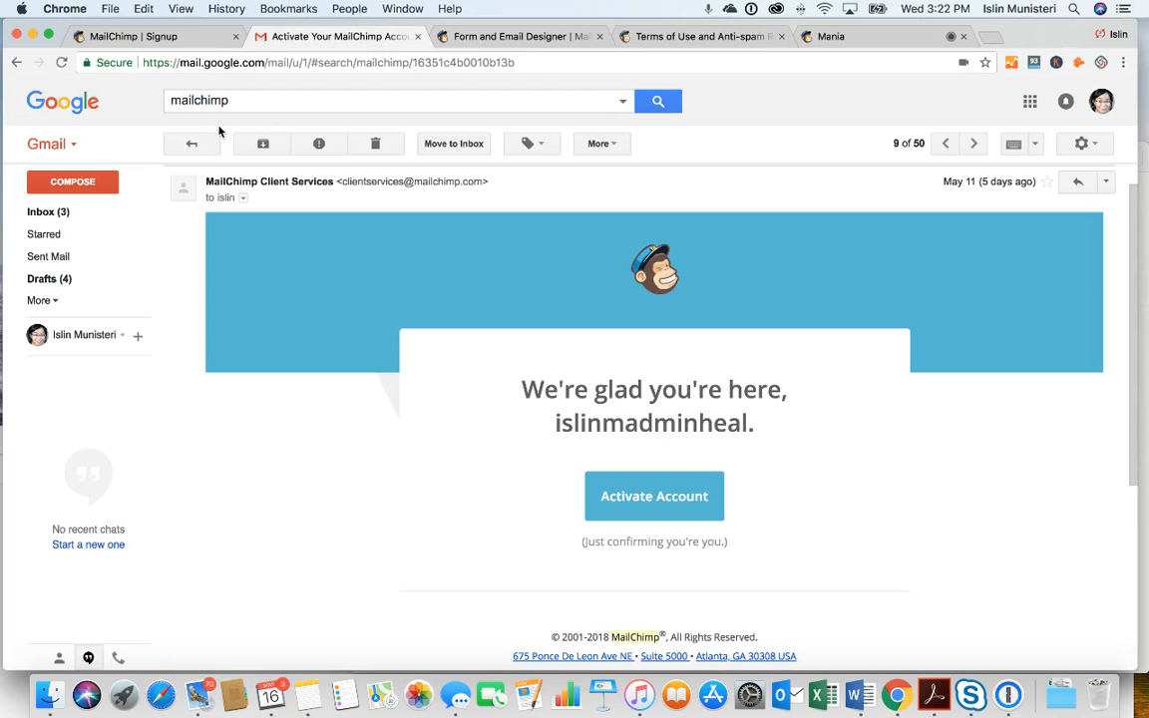
click(50, 212)
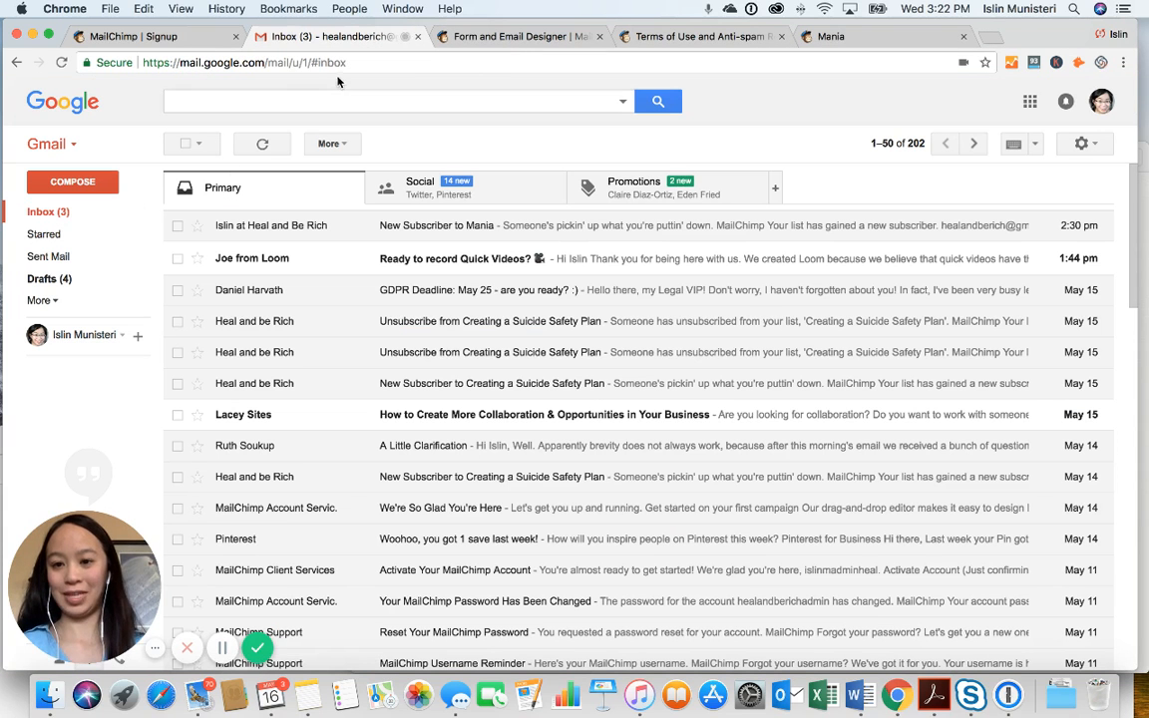
click(565, 36)
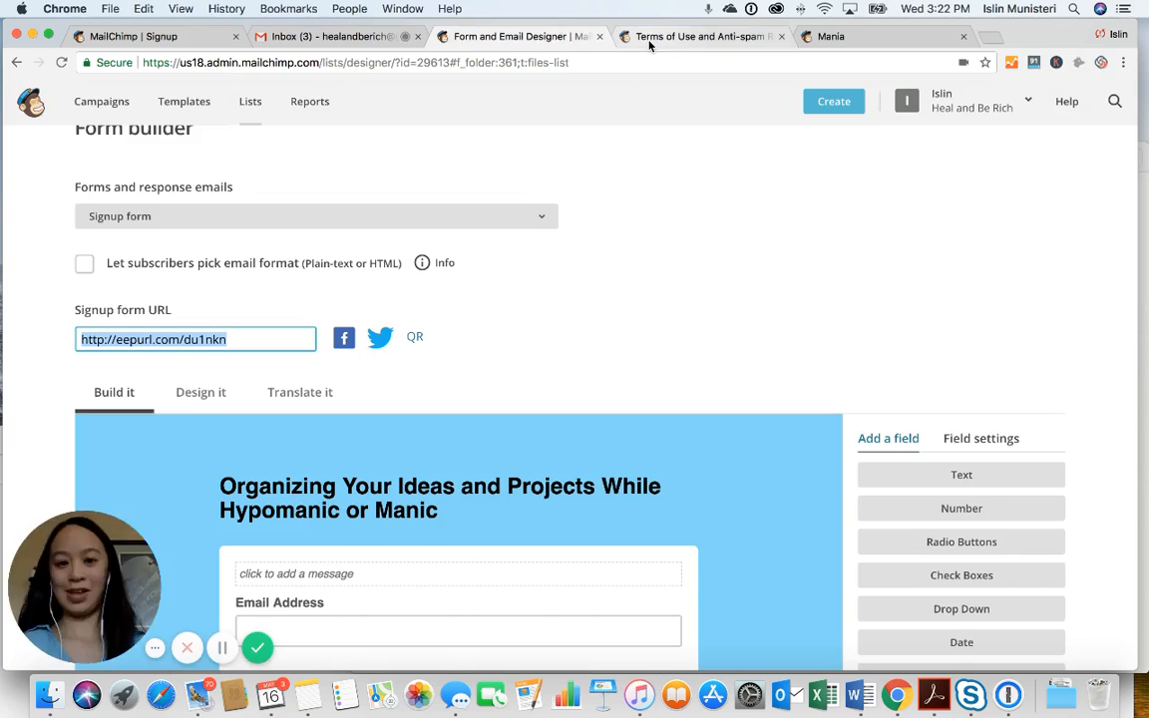
click(698, 36)
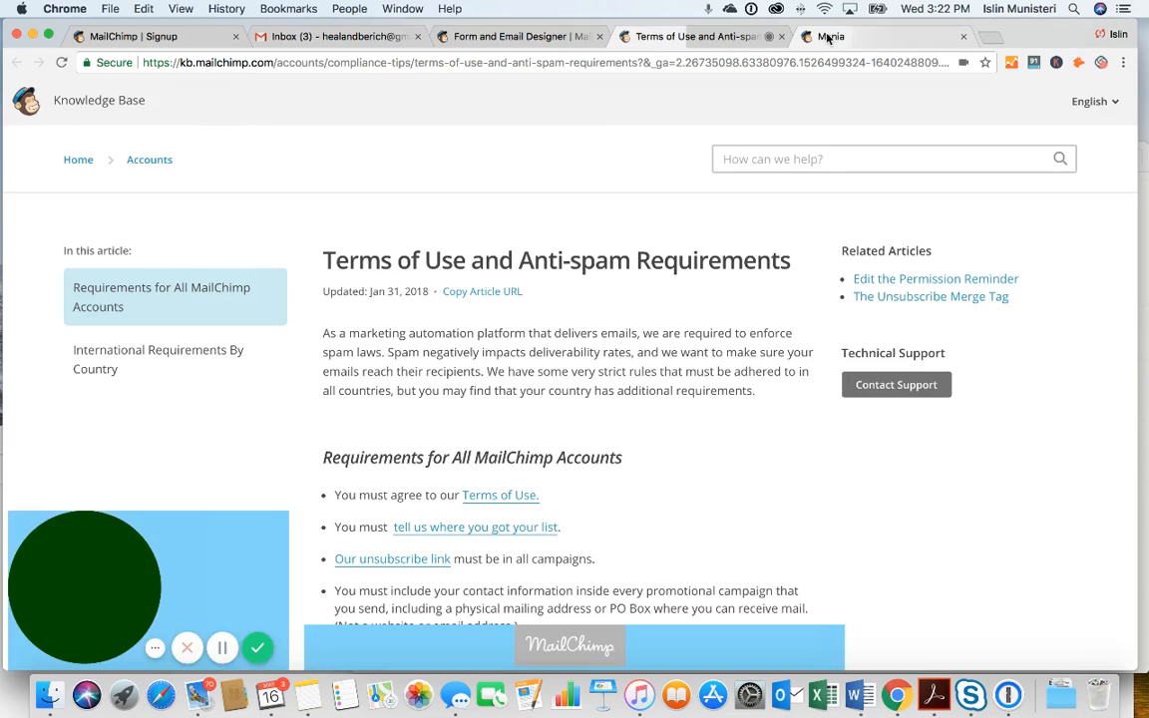
click(828, 37)
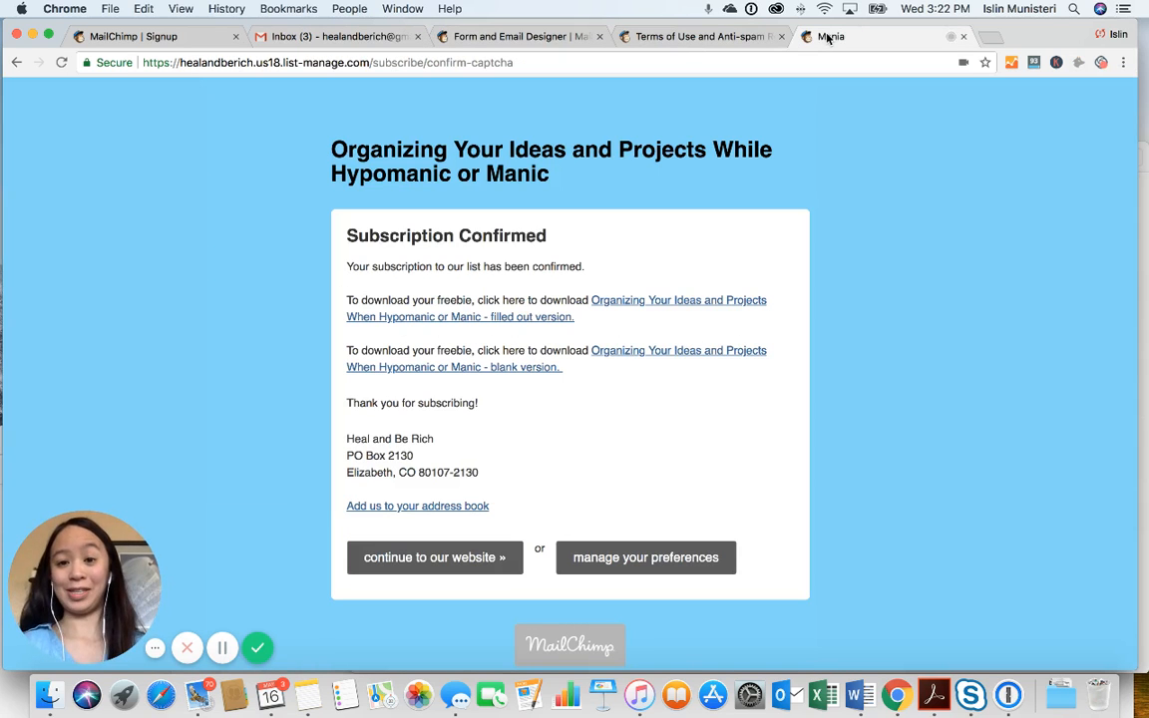